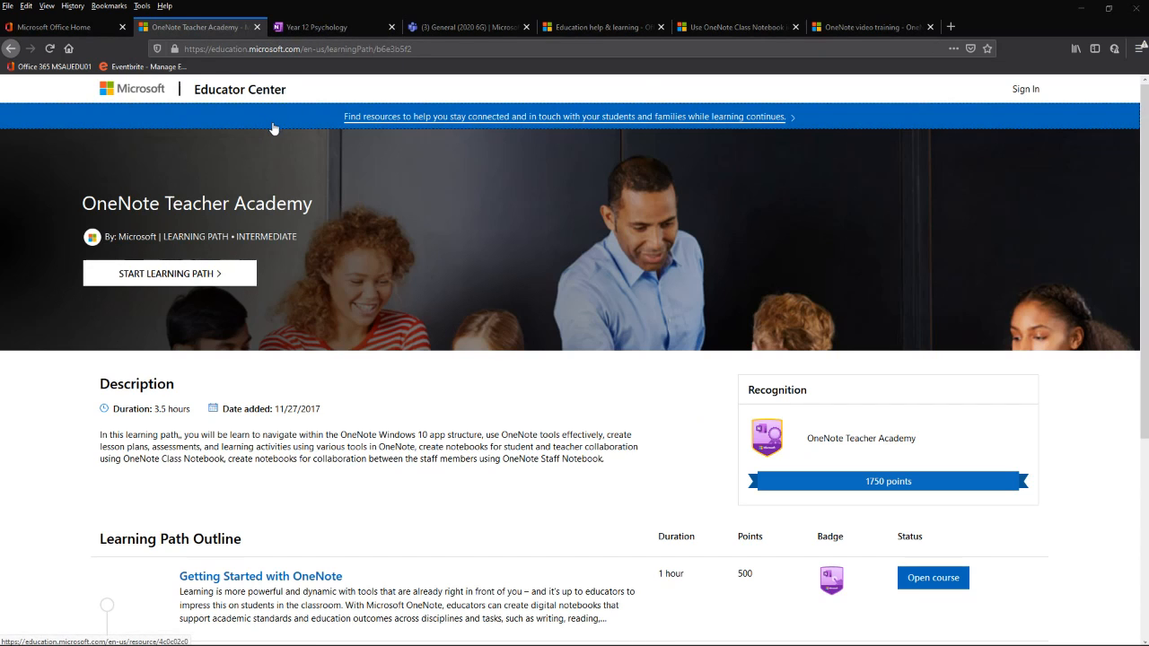
Switch to OneNote, view the list of notebooks and return to the Year 12 Psychology notebook.
key("alt+Tab")
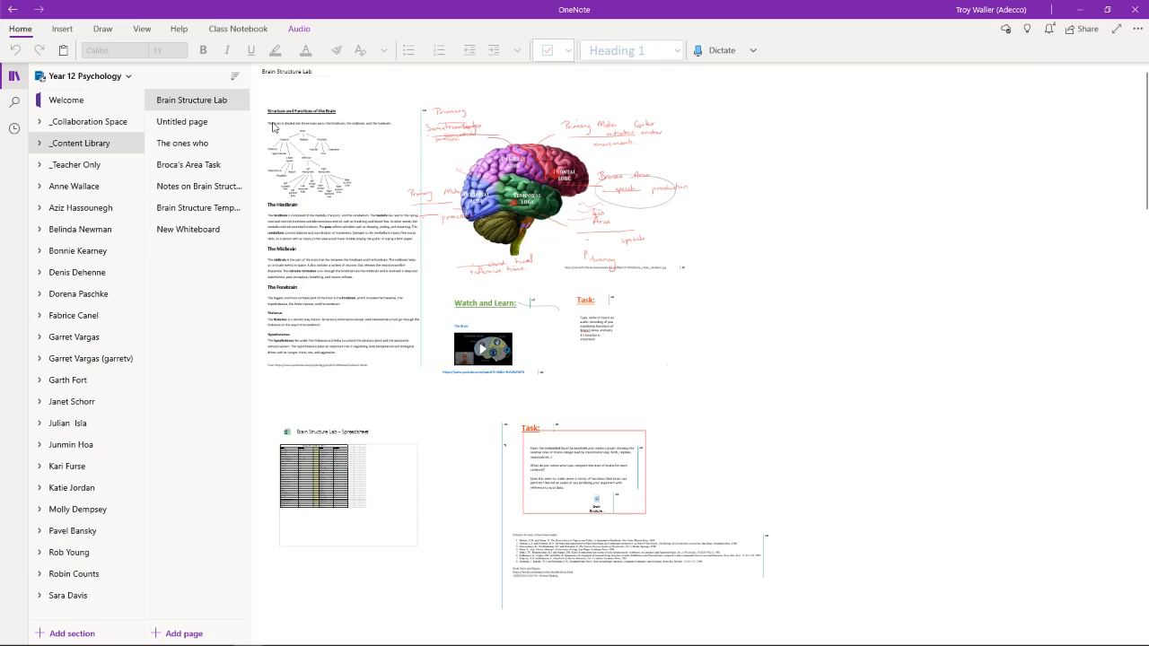
left_click(128, 79)
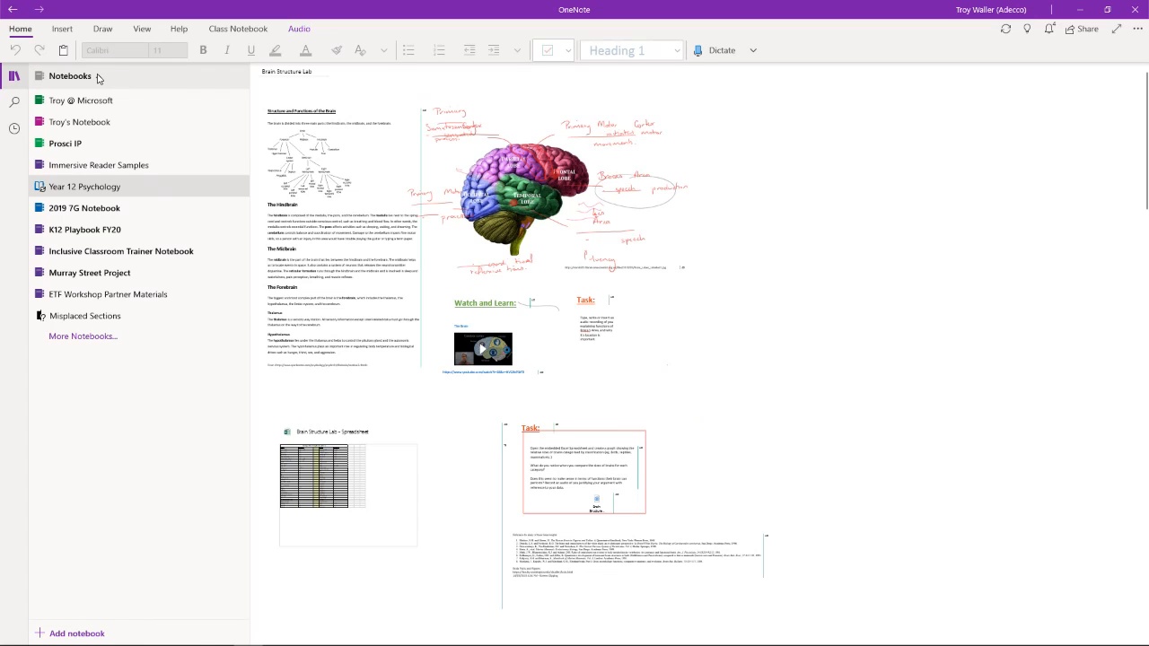
left_click(99, 78)
left_click(126, 80)
left_click(104, 79)
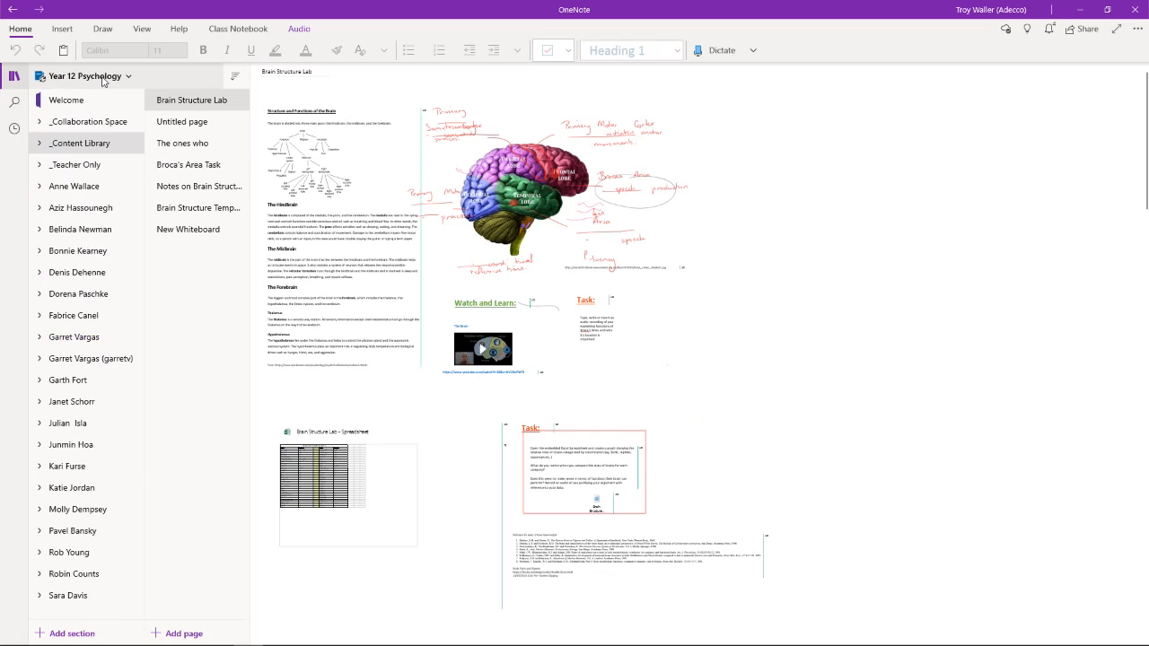
Expand the _Collaboration Space section group and view the Red group section and the section two below it.
left_click(39, 124)
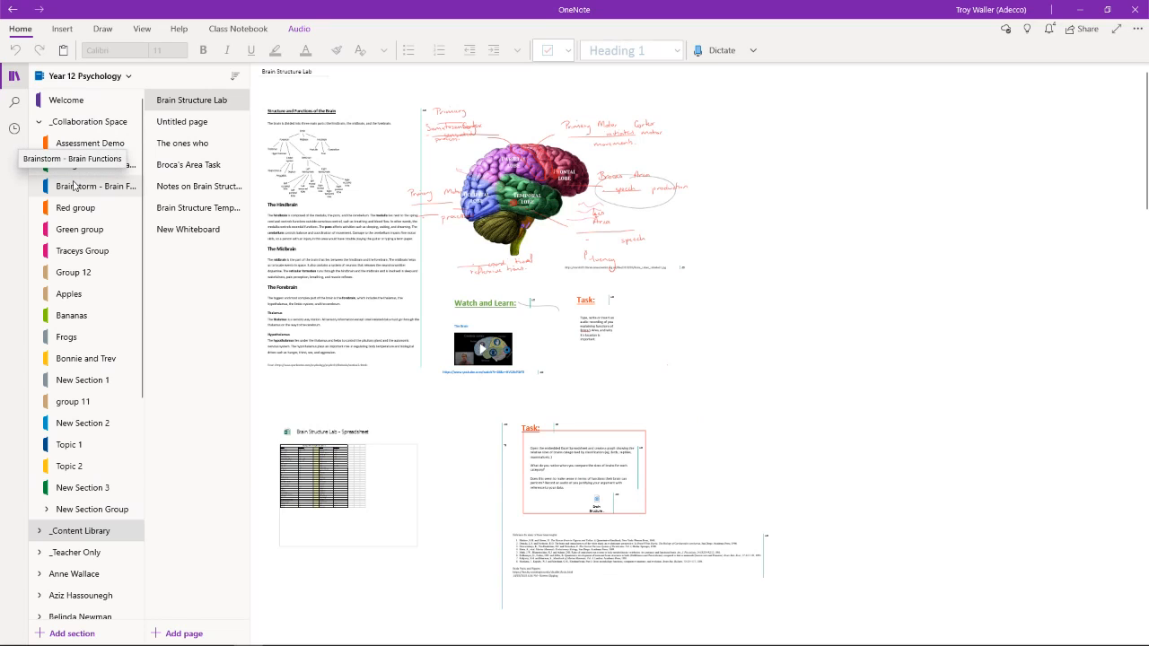
left_click(76, 207)
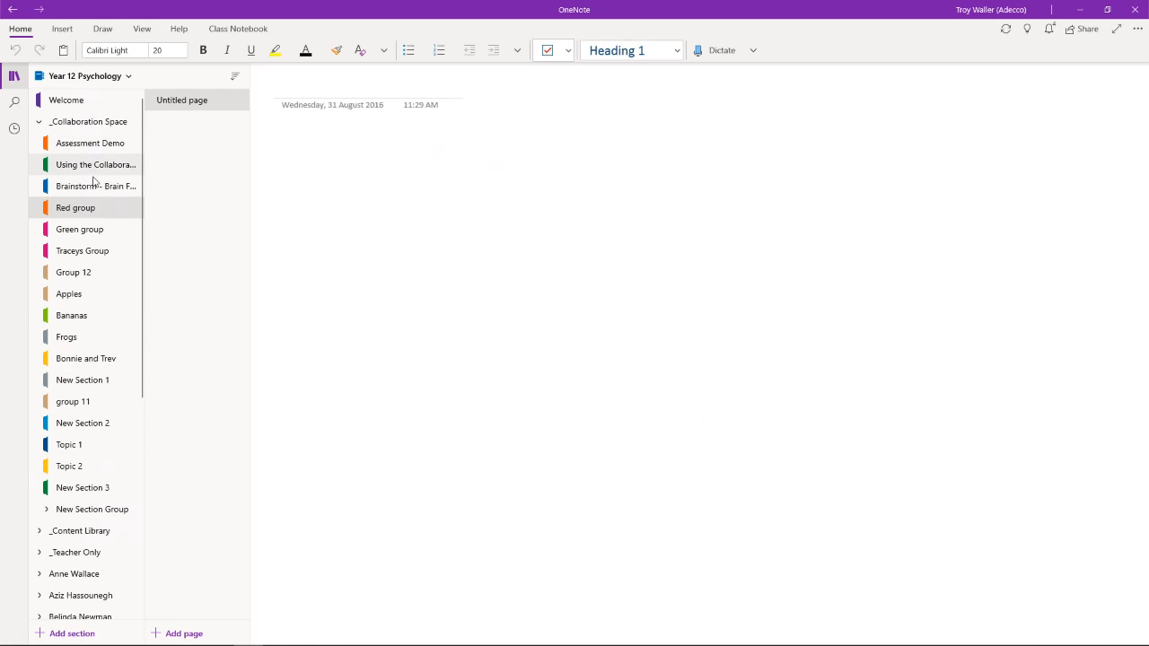
left_click(72, 252)
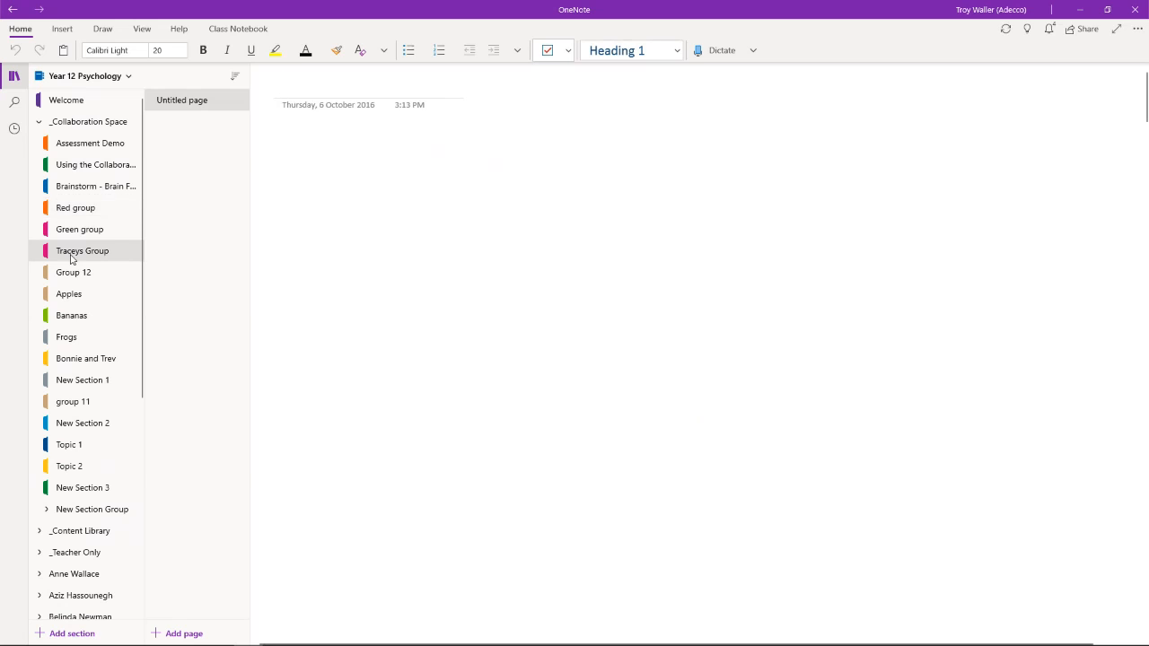
Expand the _Content Library and view the placebo effect and Sampling vs Allocation pages in the Research Methods section.
left_click(56, 533)
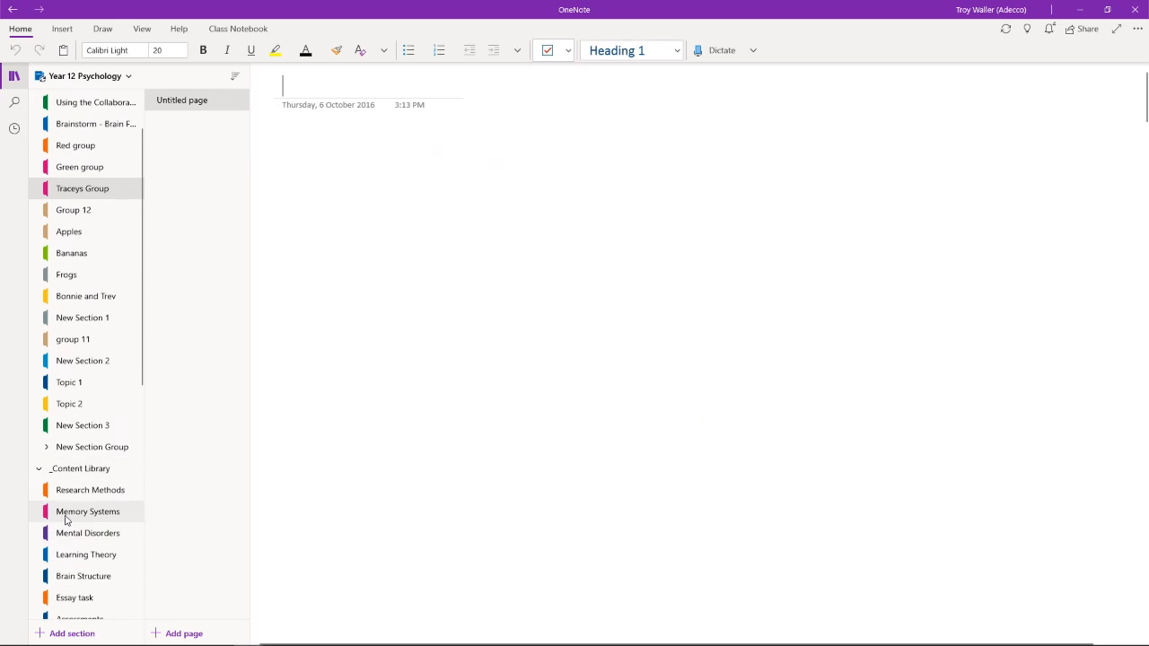
left_click(68, 492)
scroll(85, 480, "down", 3)
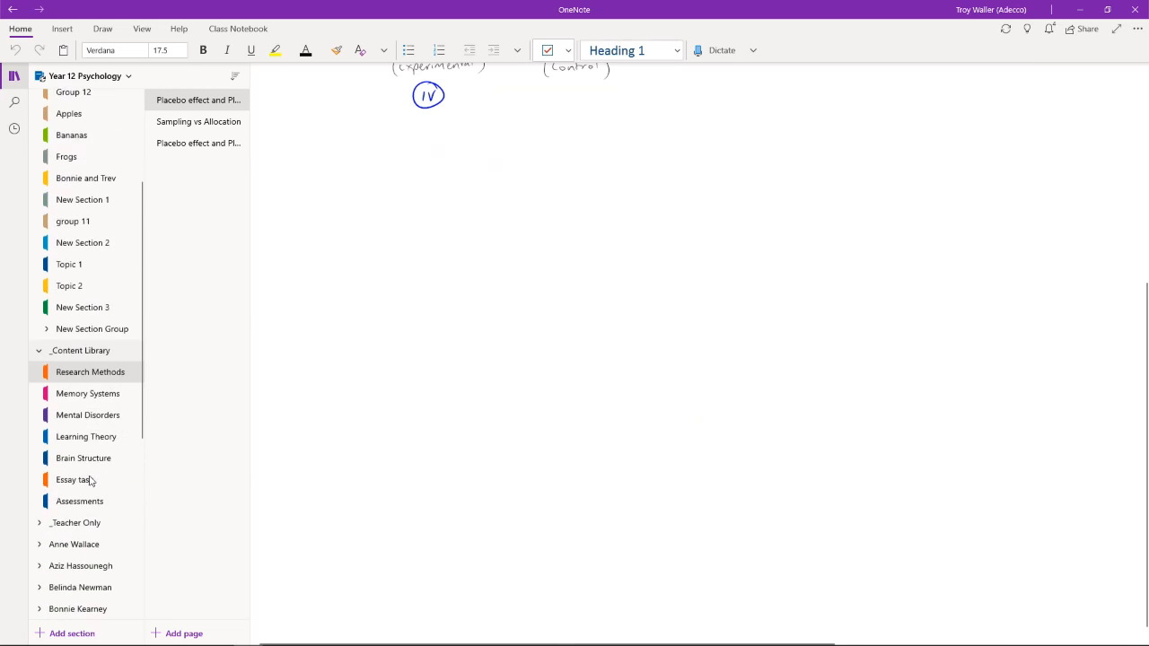
left_click(200, 123)
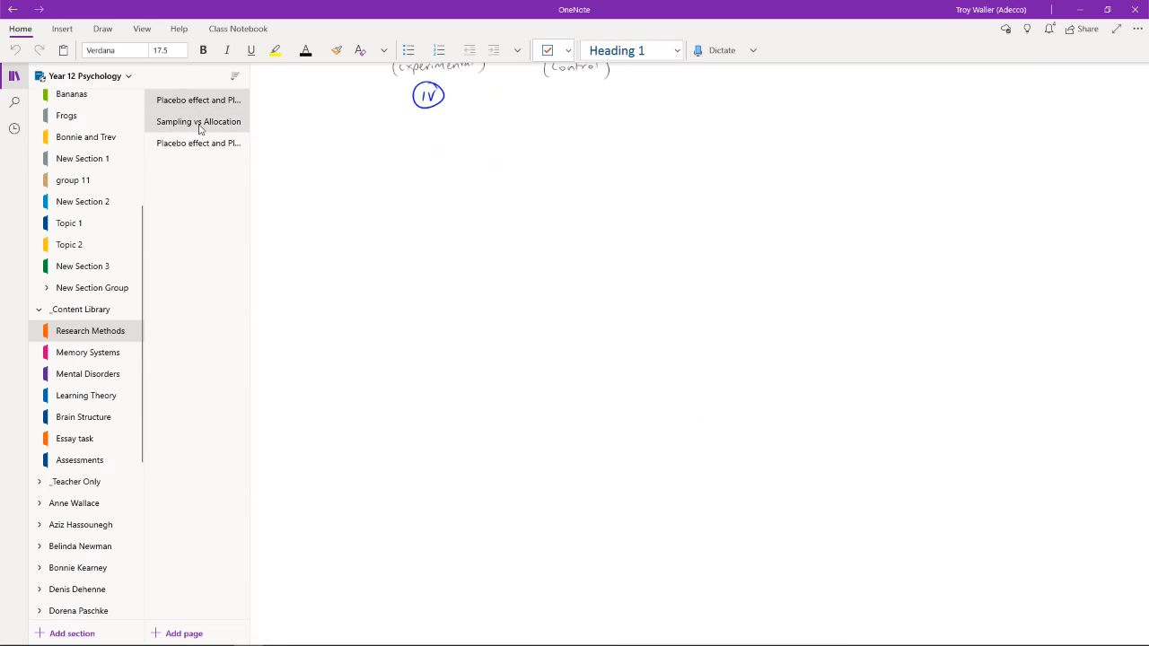
left_click(178, 146)
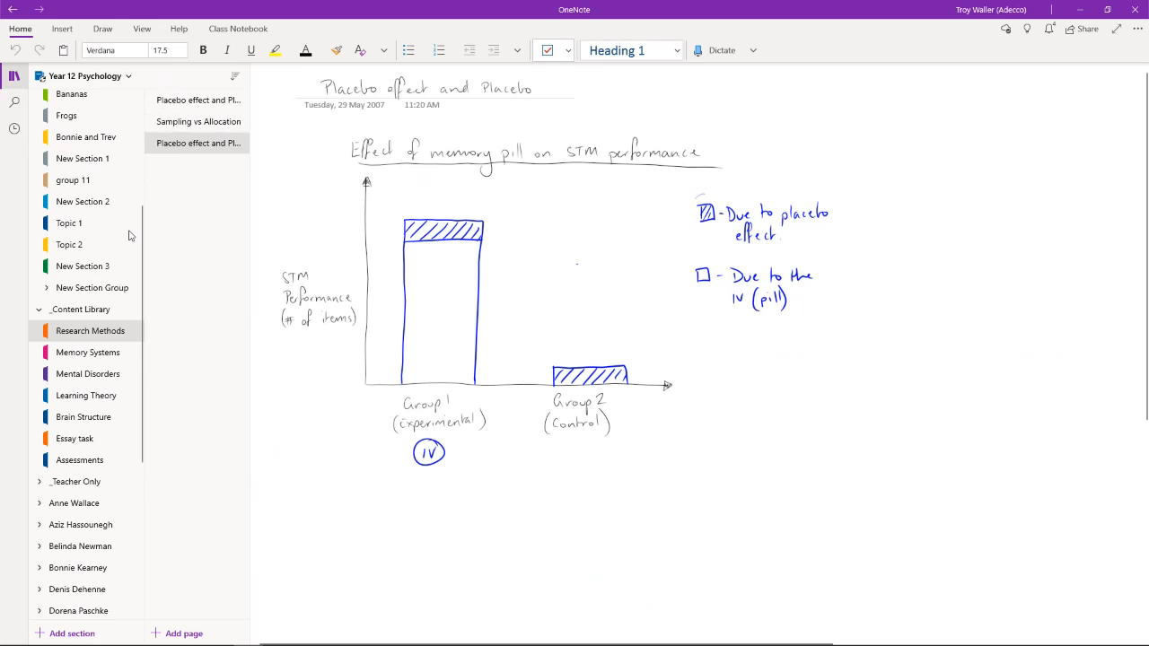
left_click(210, 122)
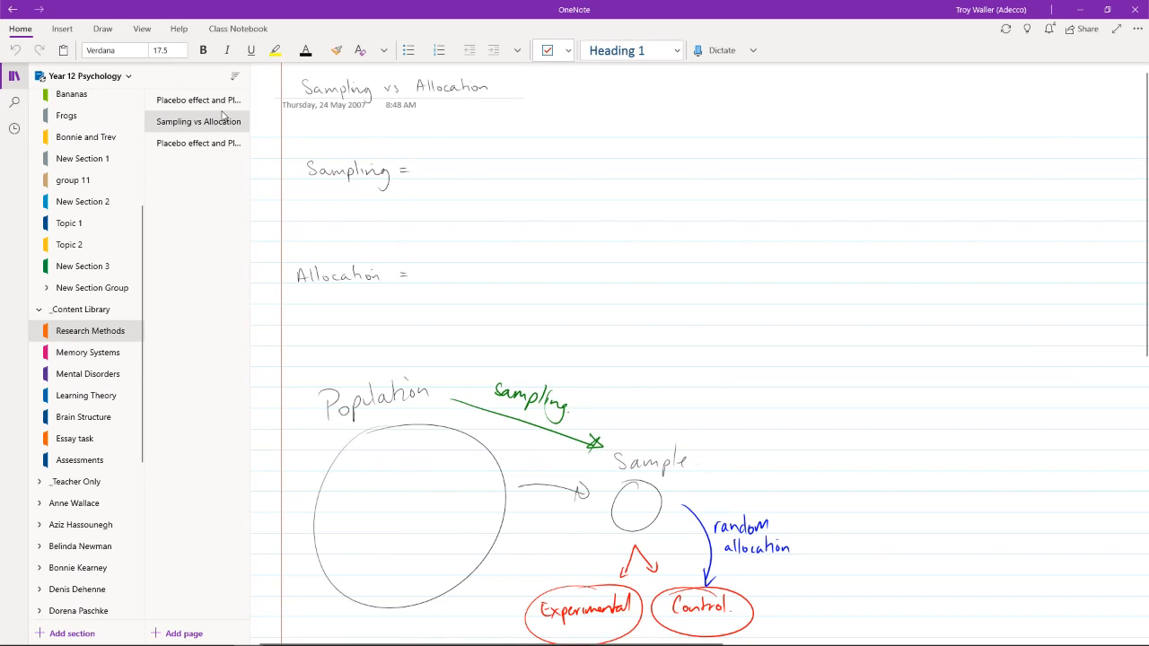
View the Bananas section of the _Collaboration Space and return to the Research Methods section.
left_click(112, 79)
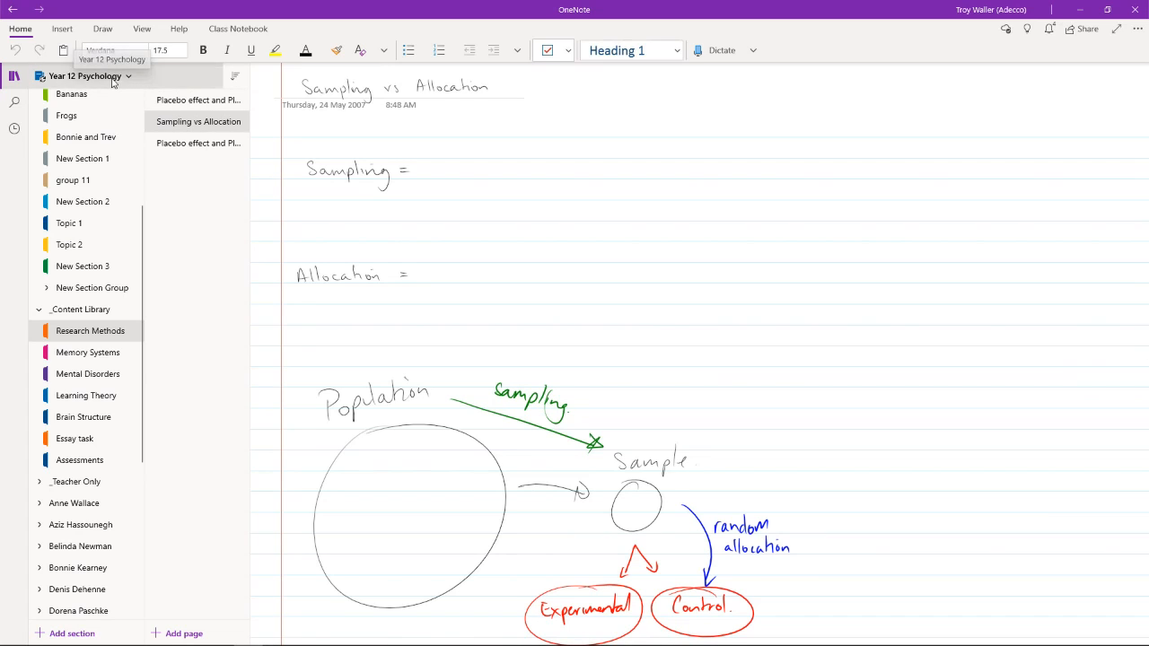
left_click(99, 81)
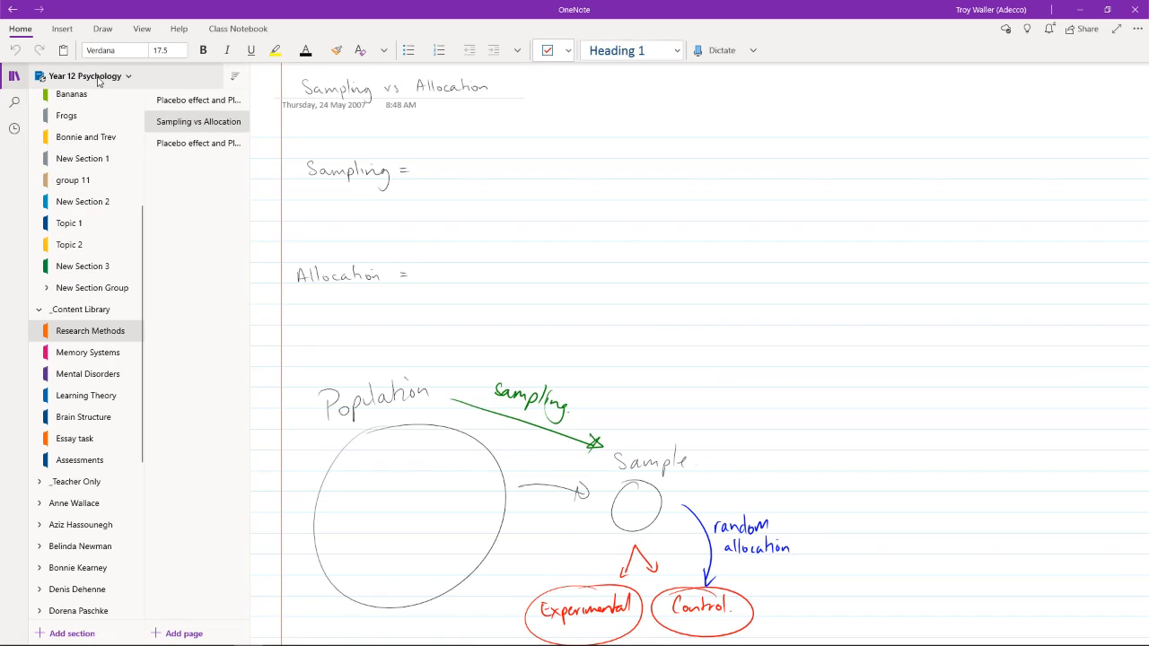
left_click(75, 97)
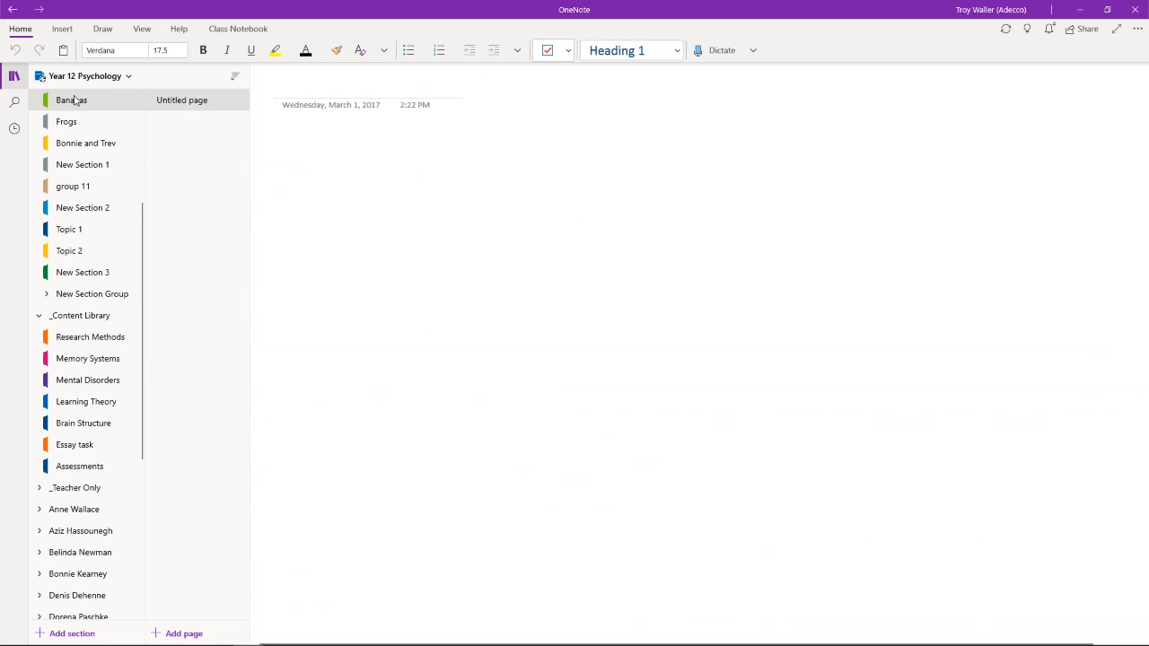
left_click(87, 347)
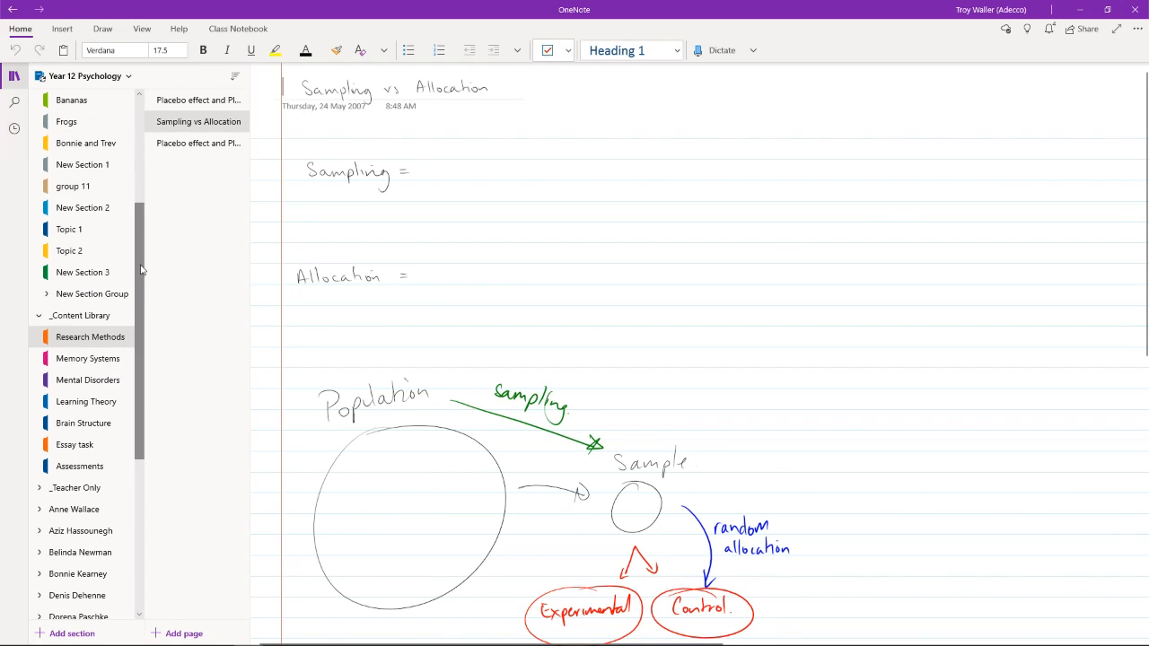
Open the Brain Structure section of the _Content Library on its Brain Structure Lab page.
scroll(143, 245, "up", 1)
scroll(143, 242, "up", 2)
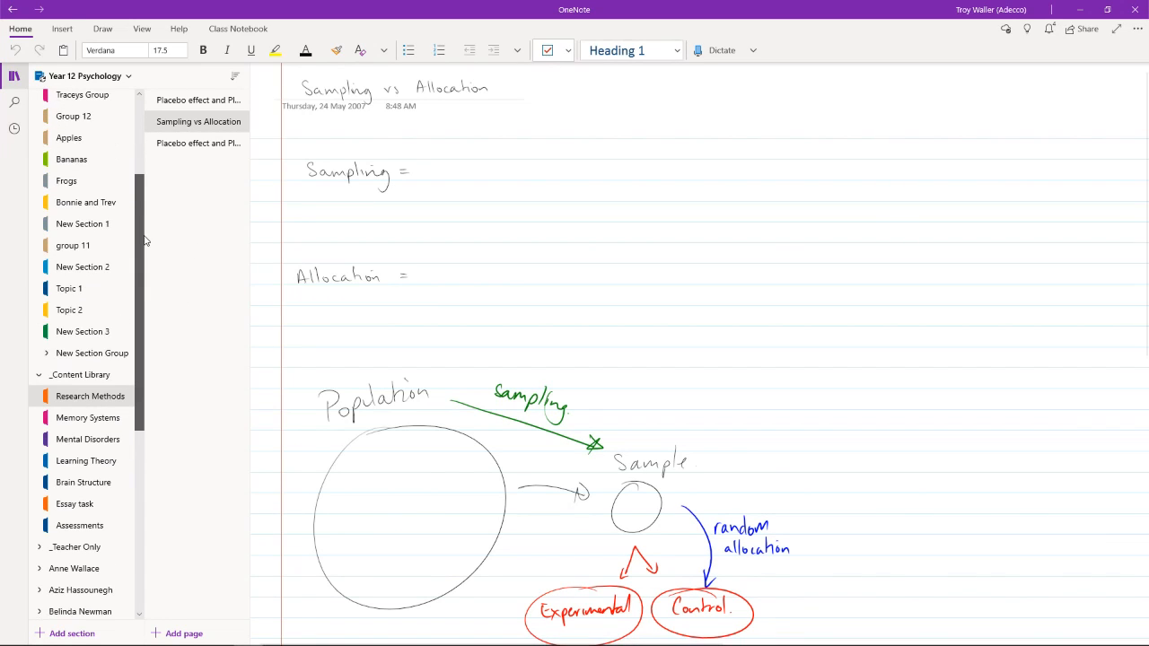
left_click(109, 490)
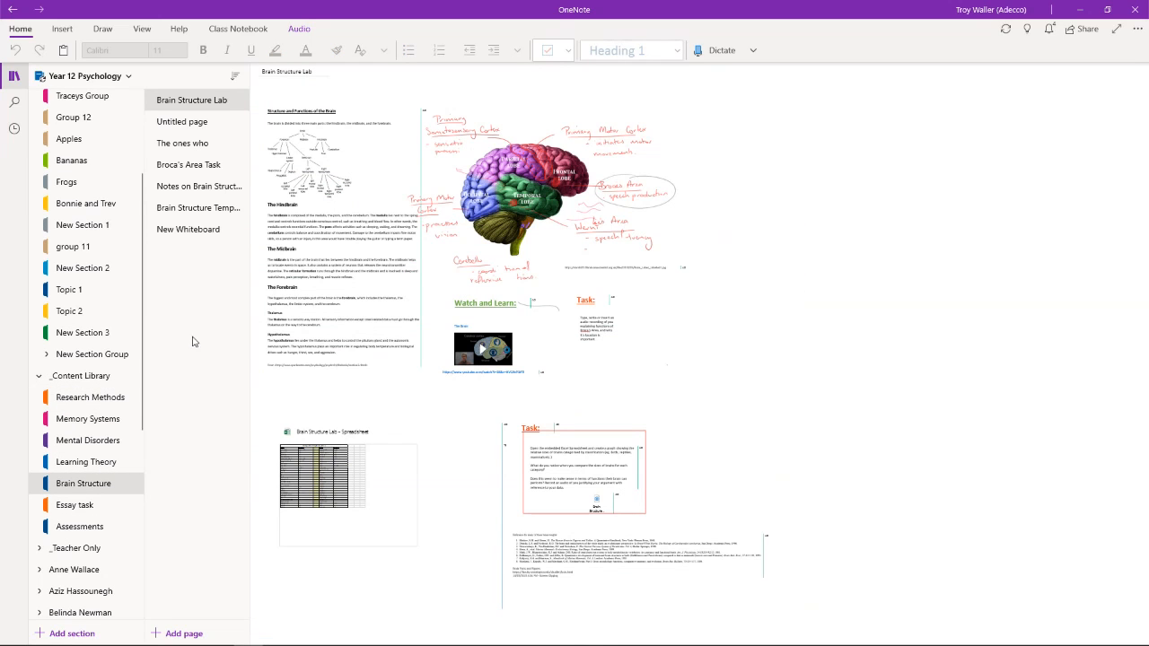
left_click(21, 29)
left_click(22, 29)
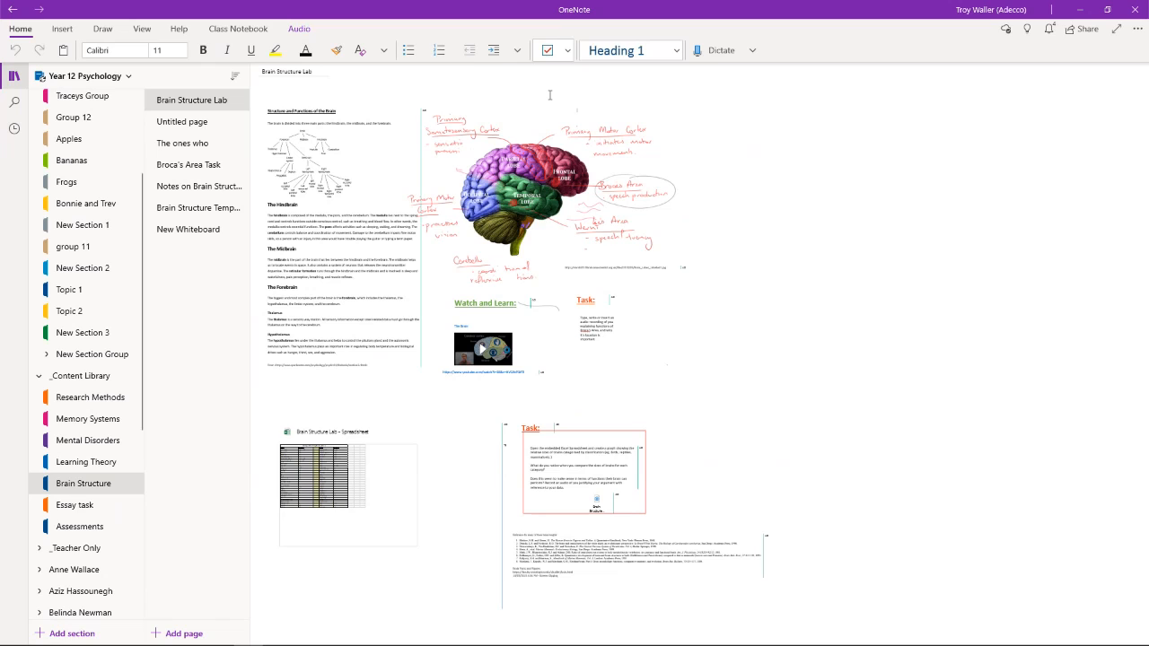
Add a page titled "Dictate" to the Brain Structure section and place the cursor in its body.
left_click(184, 634)
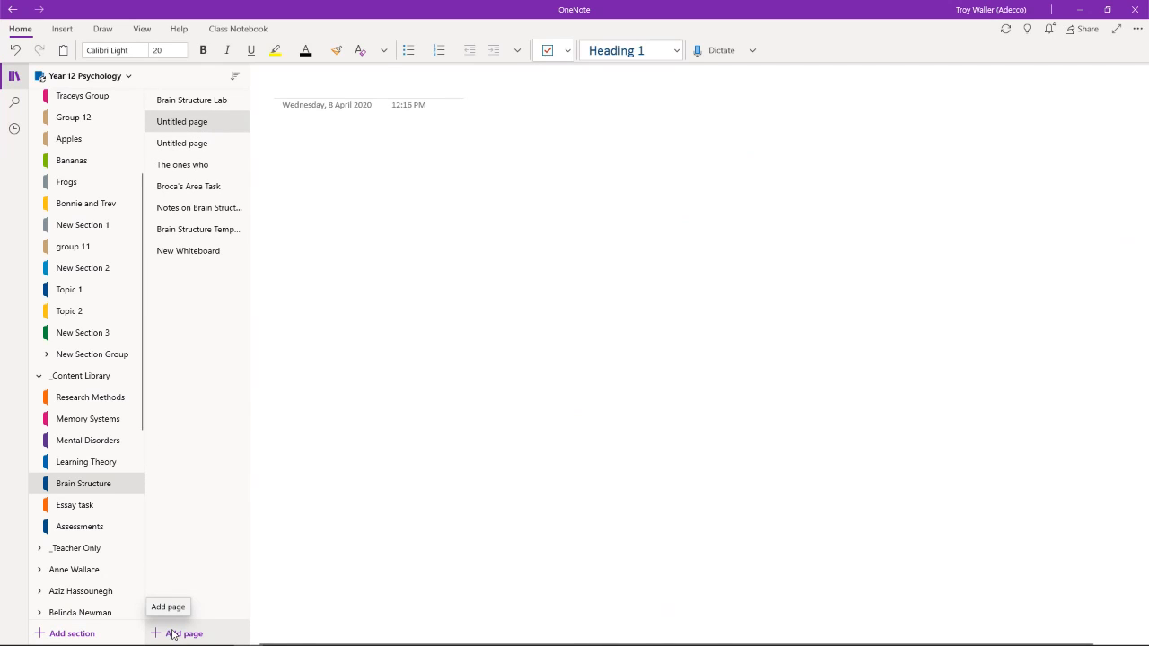
type("Dictate")
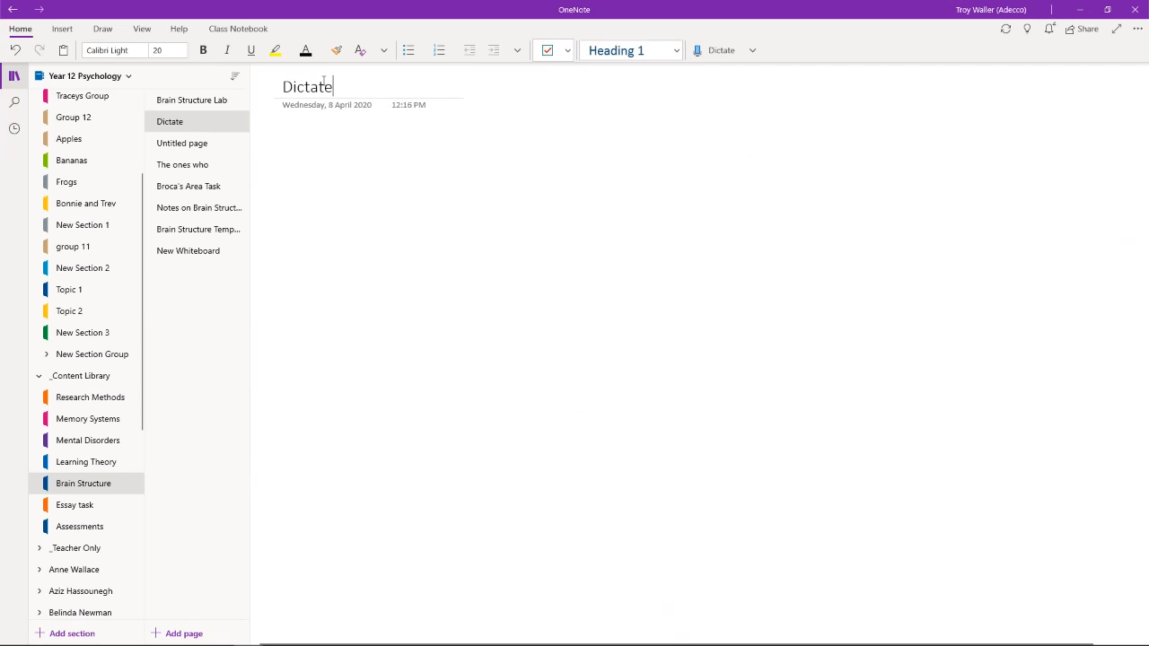
key("Return")
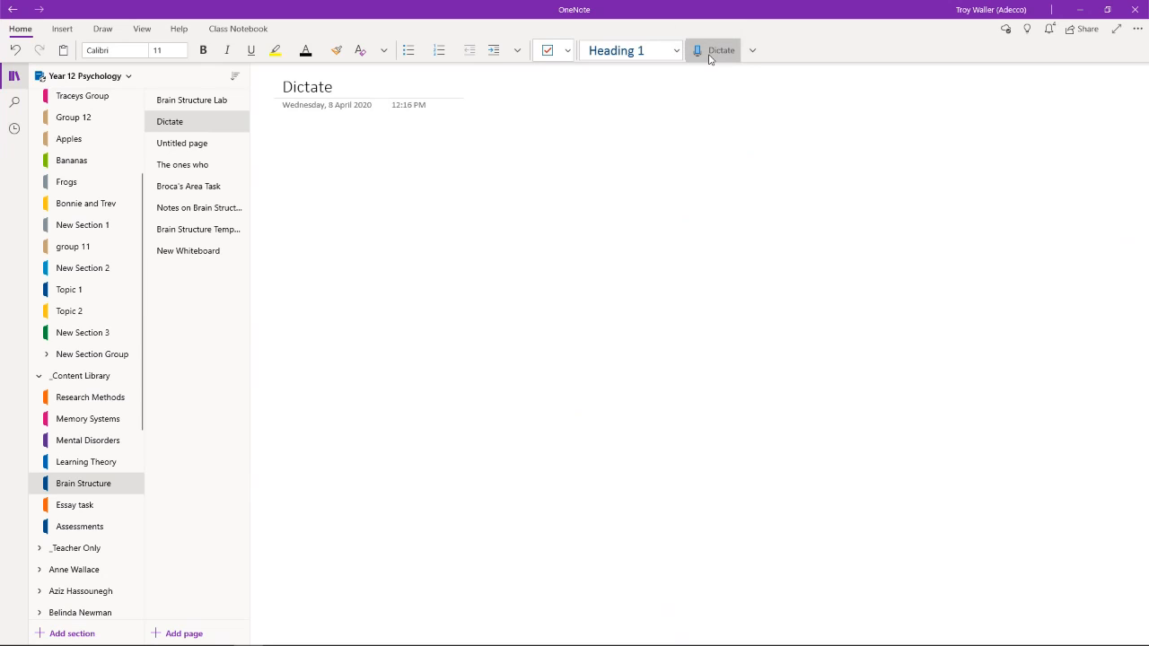
Set the dictation language to English (Australia) and dictate three lines about dictating into the page and punctuating, ending with "say things" etc.
left_click(753, 52)
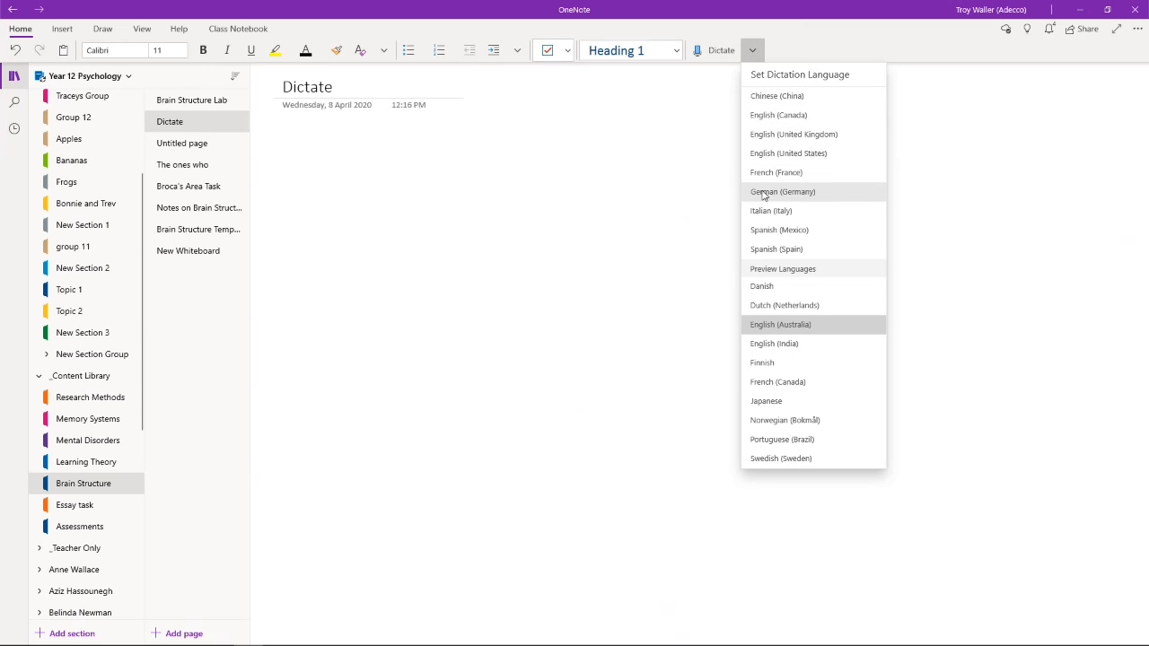
left_click(766, 325)
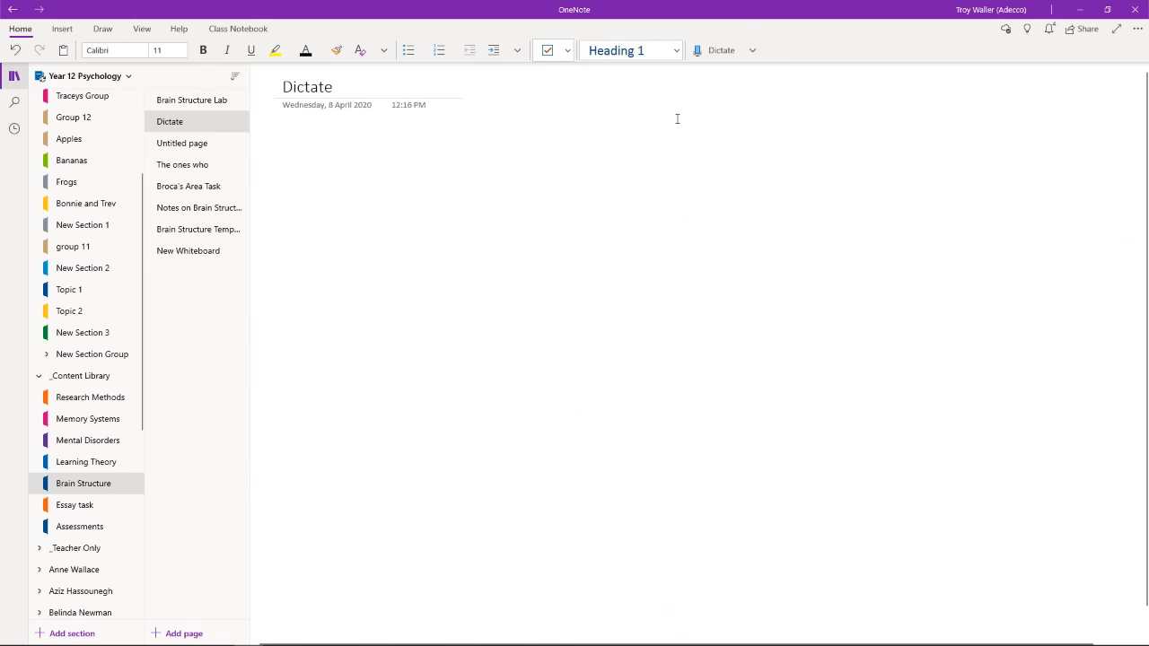
left_click(723, 52)
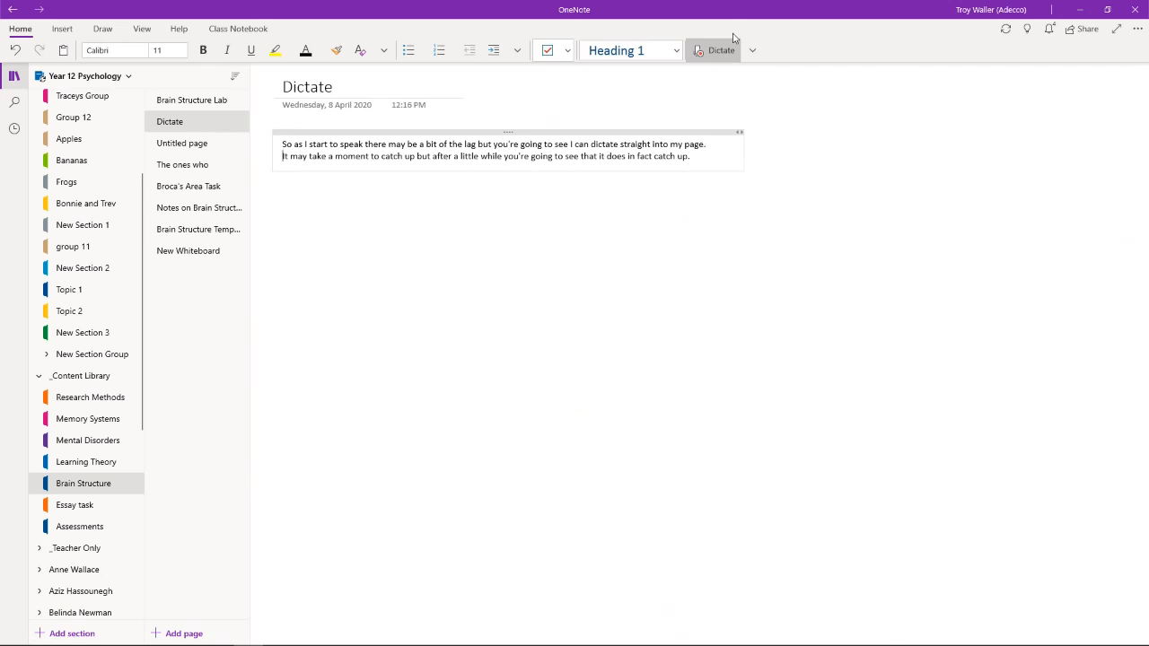
left_click(703, 158)
key("Return")
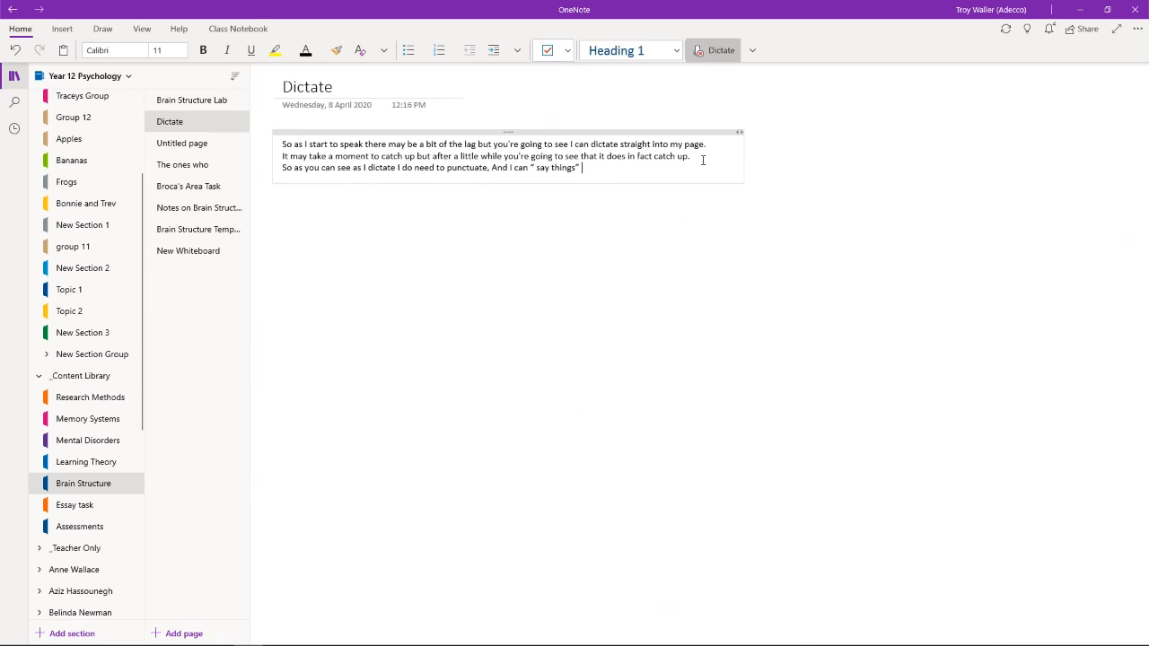
left_click(718, 53)
Open the Brain Structure Lab page and examine its notes, labelled brain diagram, embedded video and tasks up close.
left_click(61, 29)
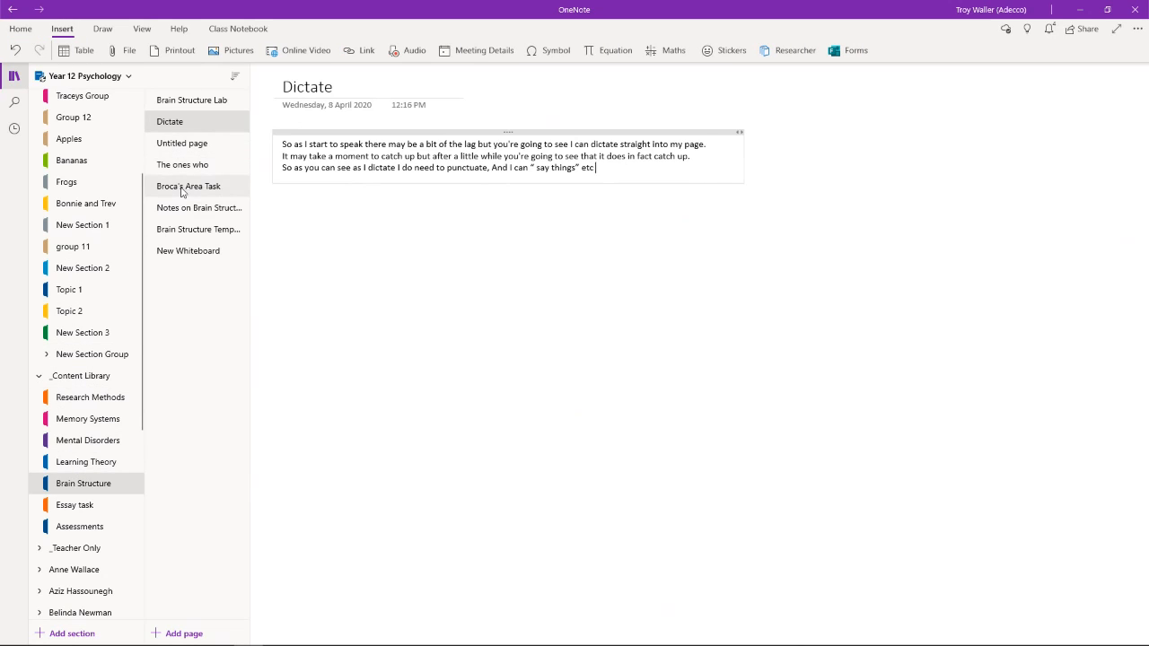
left_click(183, 101)
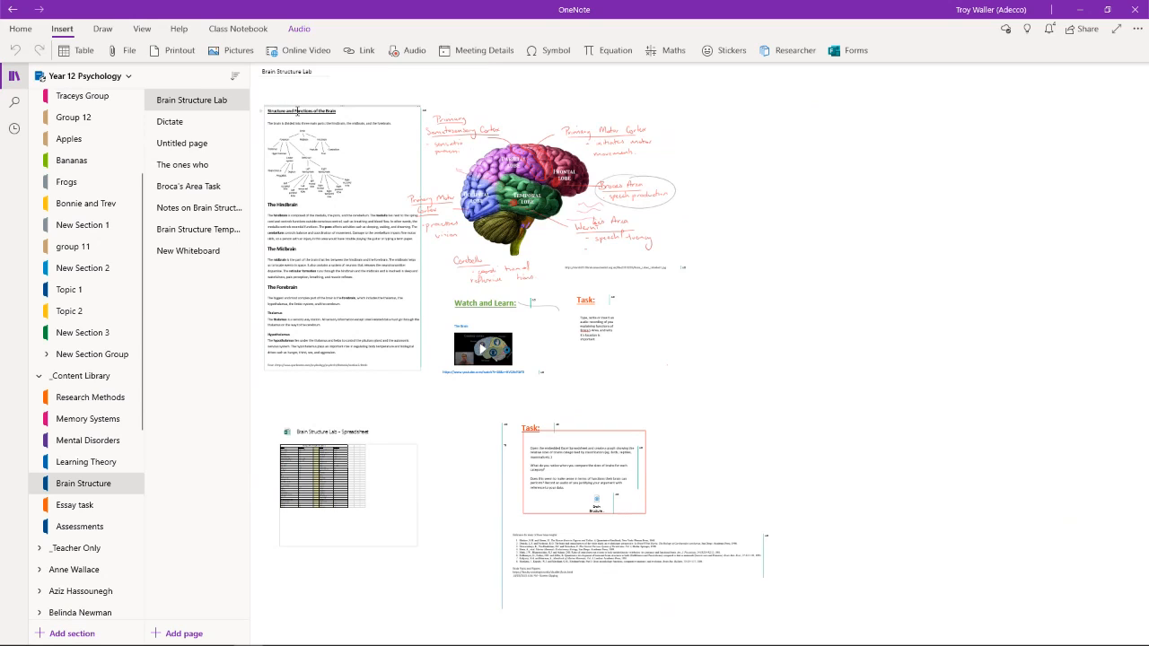
scroll(833, 251, "up", 3, "ctrl")
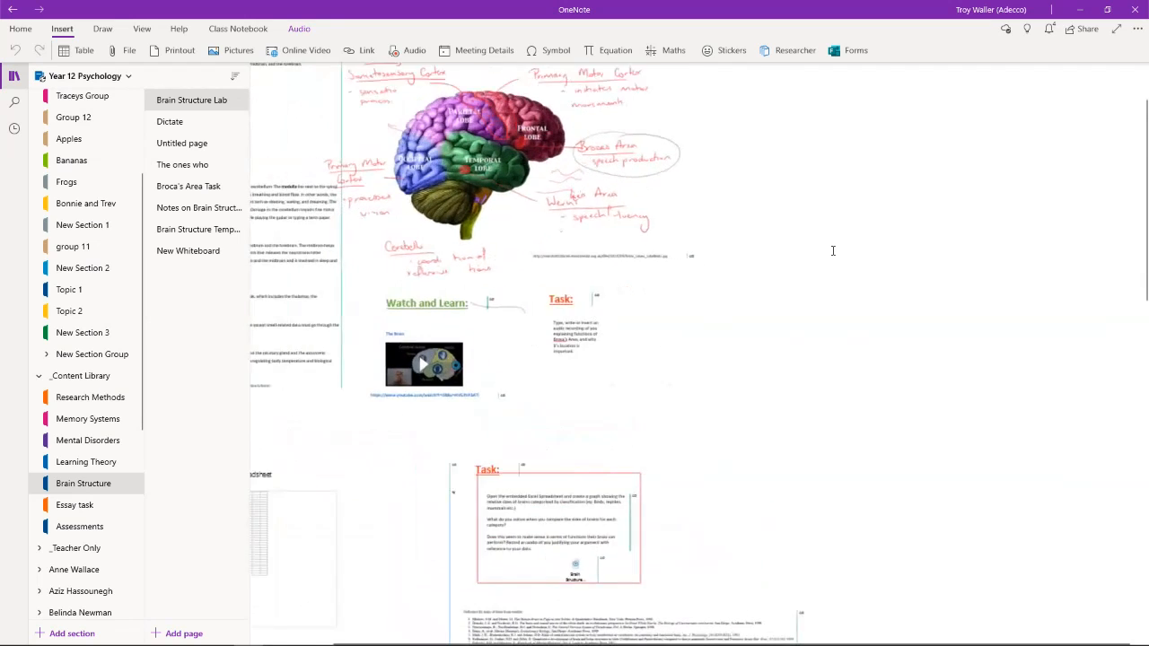
scroll(833, 251, "up", 2, "ctrl")
left_click(693, 356)
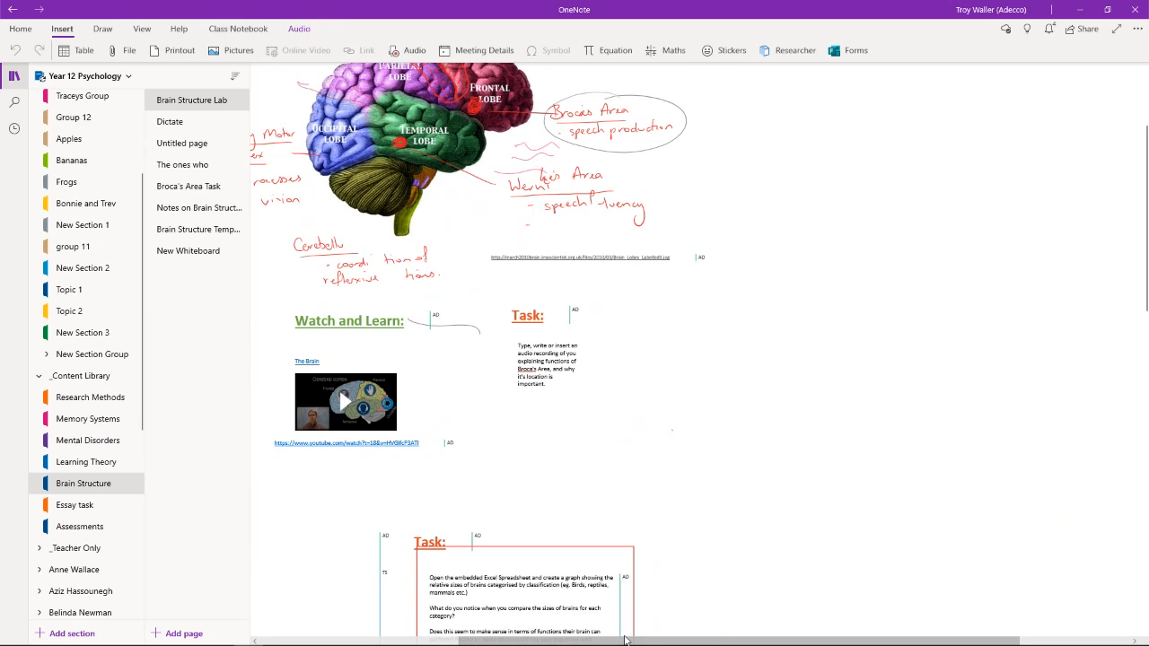
scroll(626, 640, "down", 2)
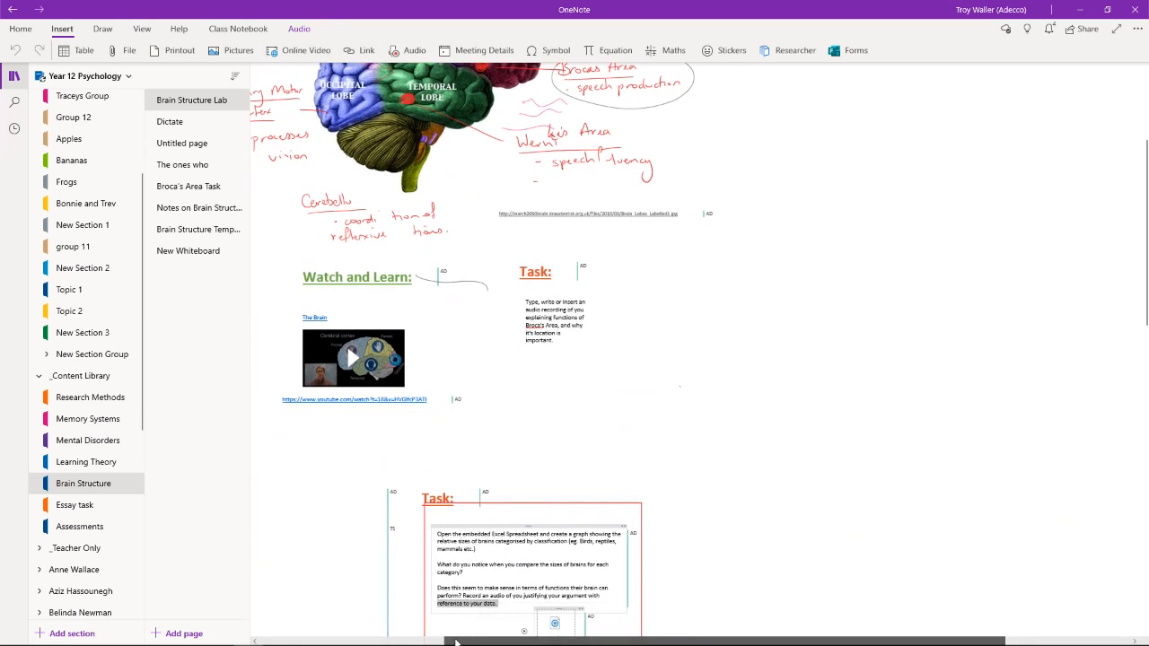
scroll(455, 643, "left", 5)
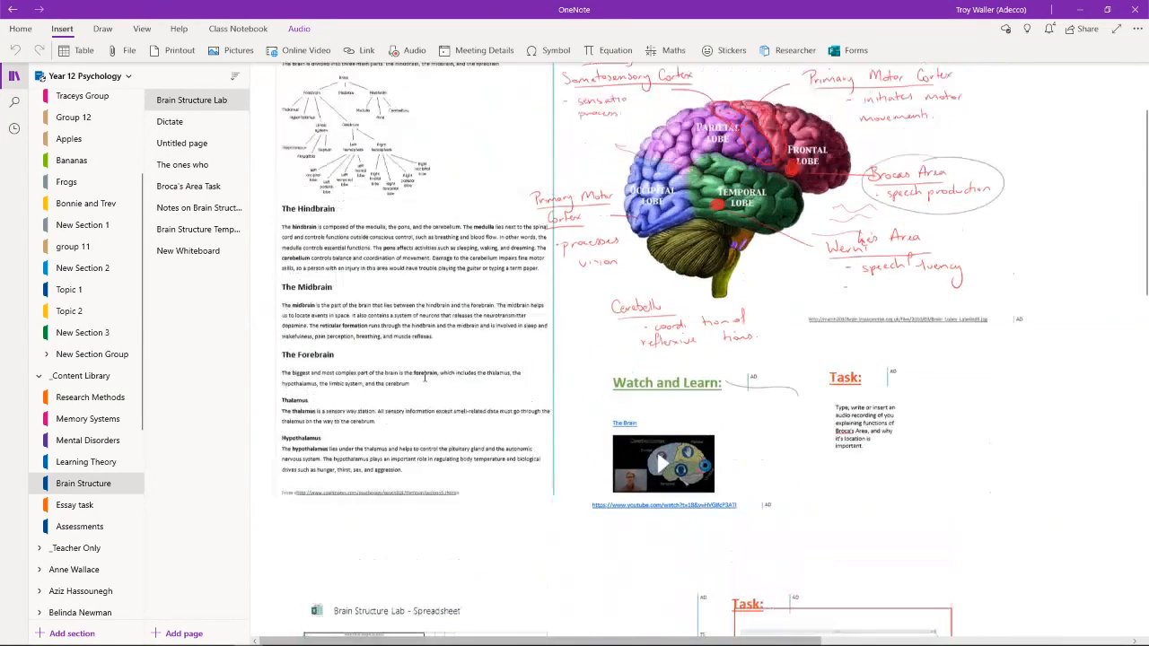
scroll(424, 377, "up", 3)
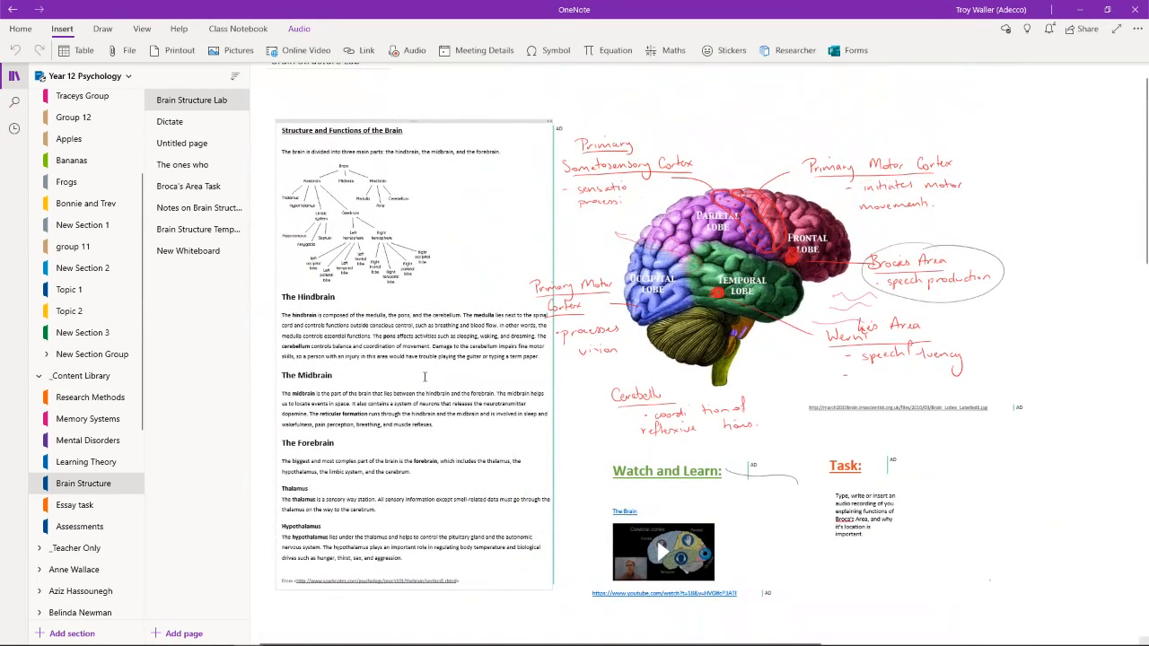
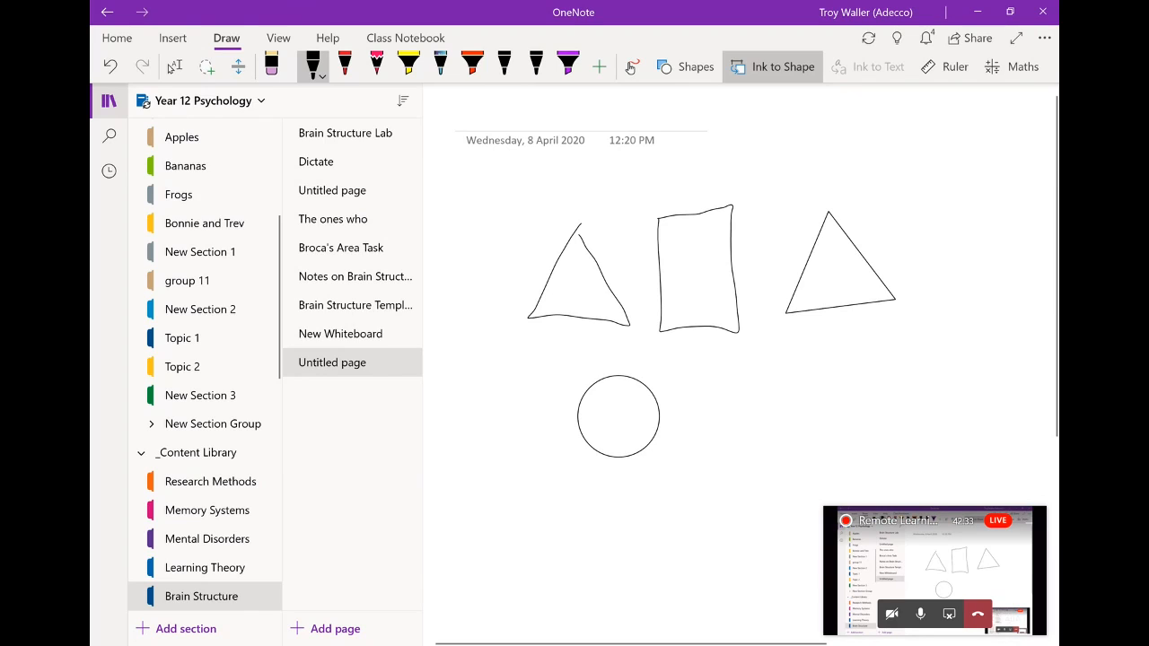
Show the ruler on the untitled drawing page and place it diagonally across the shapes at about 37°.
left_click(174, 66)
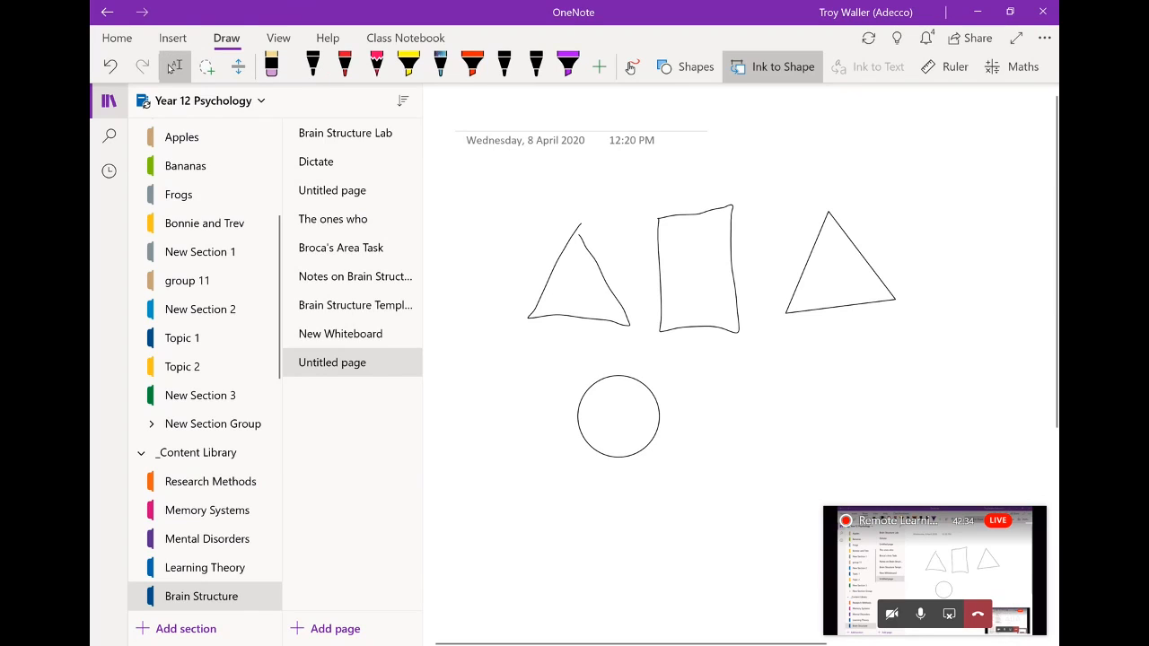
left_click(948, 68)
mouse_move(680, 341)
left_mouse_down()
mouse_move(670, 382)
mouse_move(691, 358)
left_mouse_up()
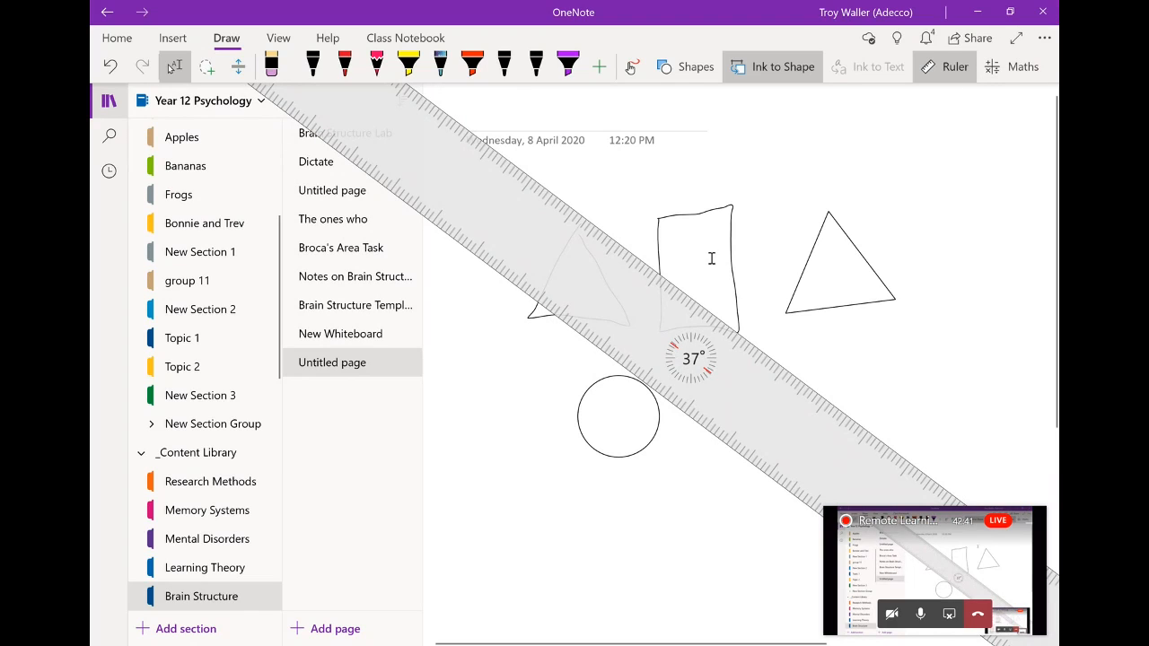
Draw a straight black pen line along the ruler's upper edge from the first triangle across the rectangle, and hide the ruler.
left_click(312, 65)
left_click_drag(584, 217, 685, 293)
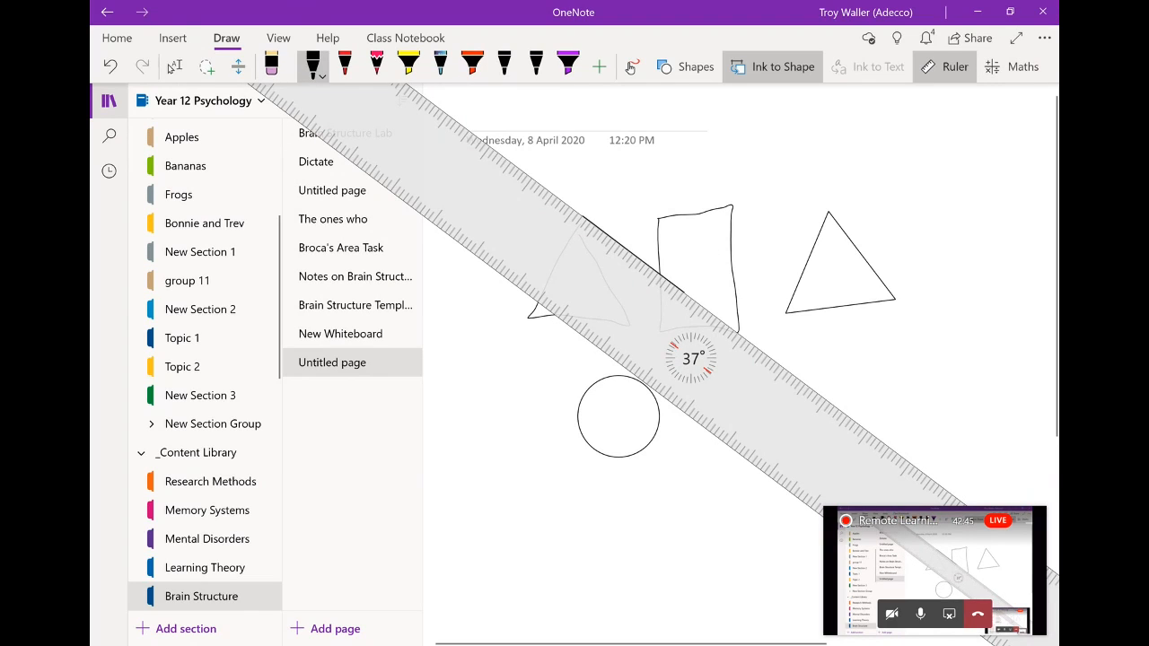
left_click(174, 67)
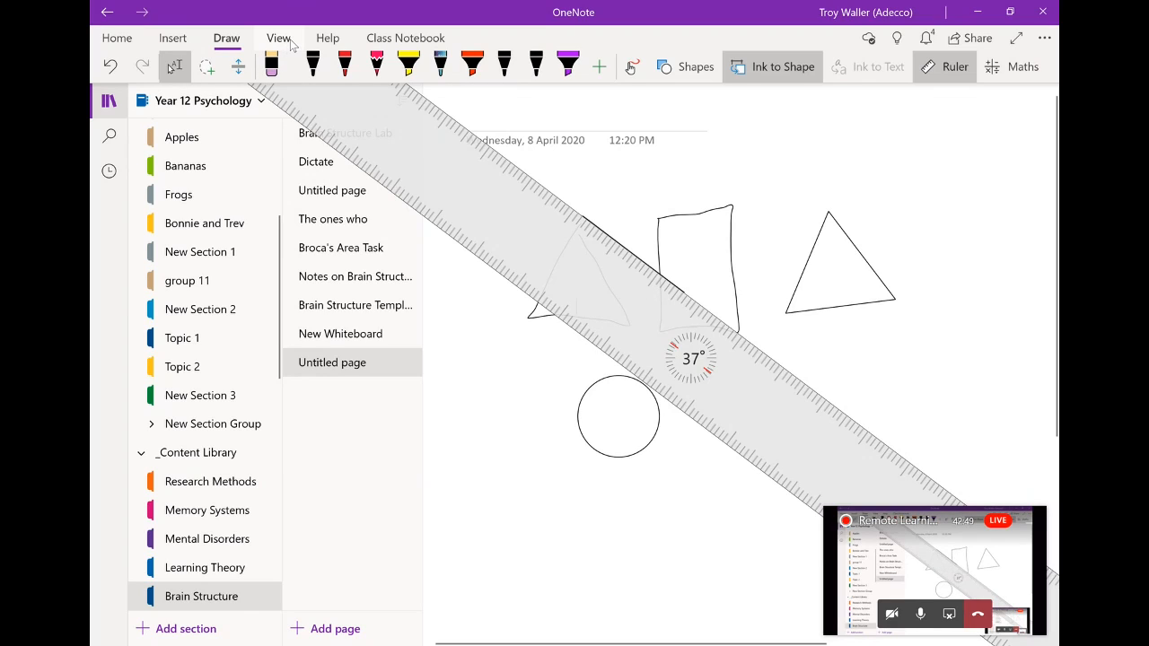
left_click(280, 37)
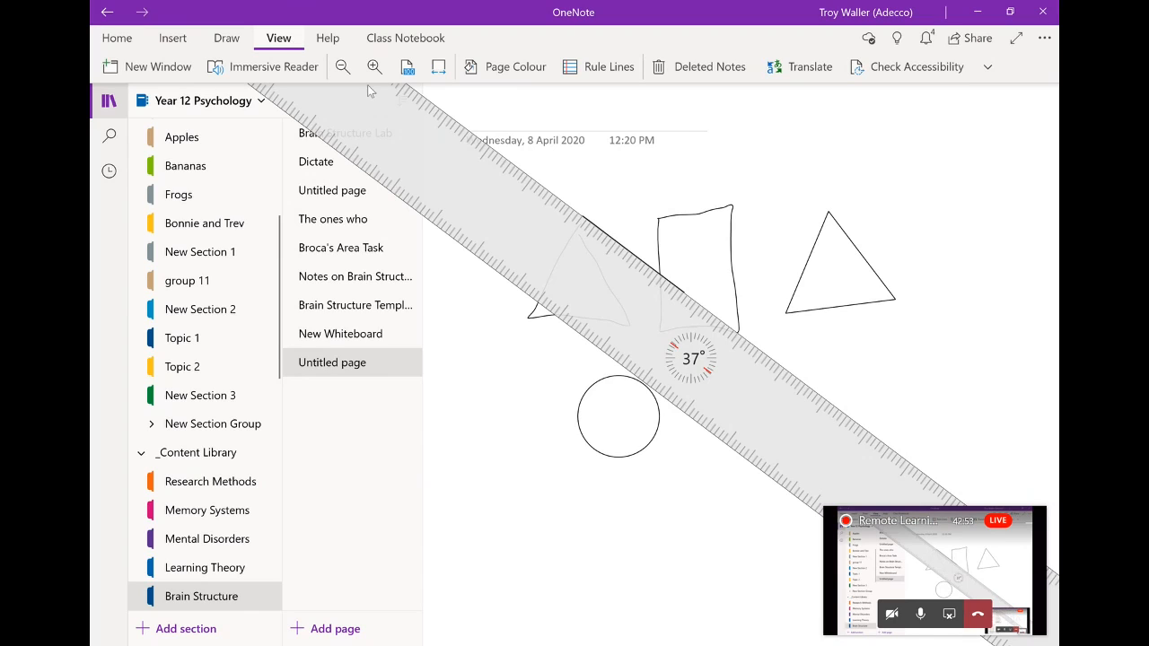
left_click(221, 35)
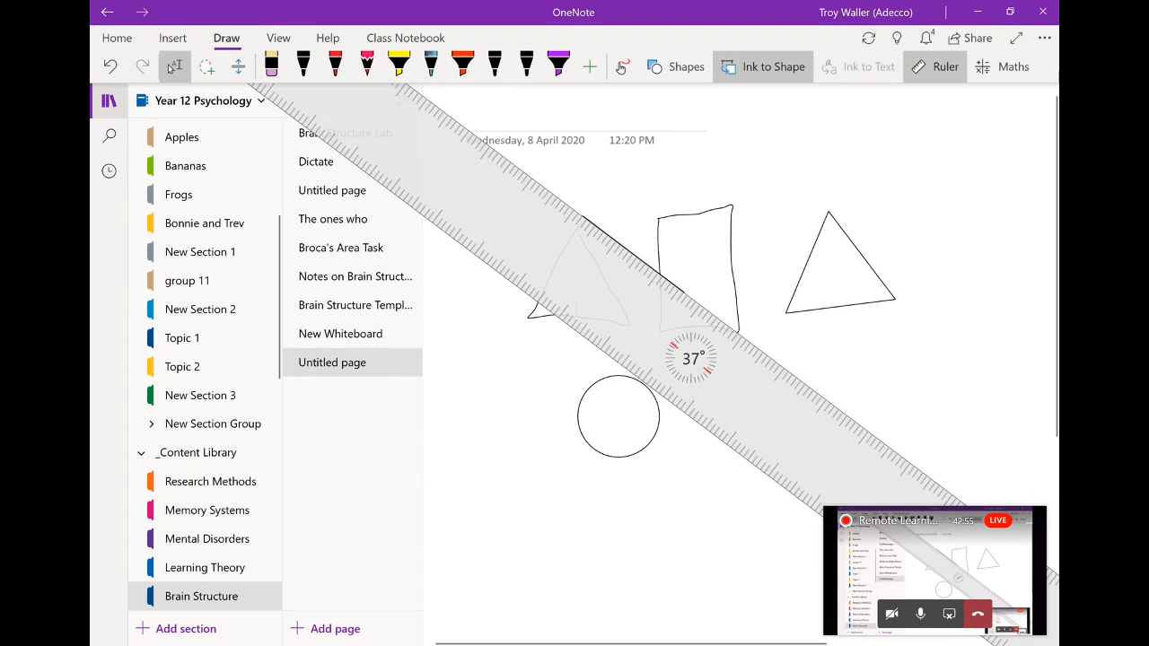
left_click(948, 69)
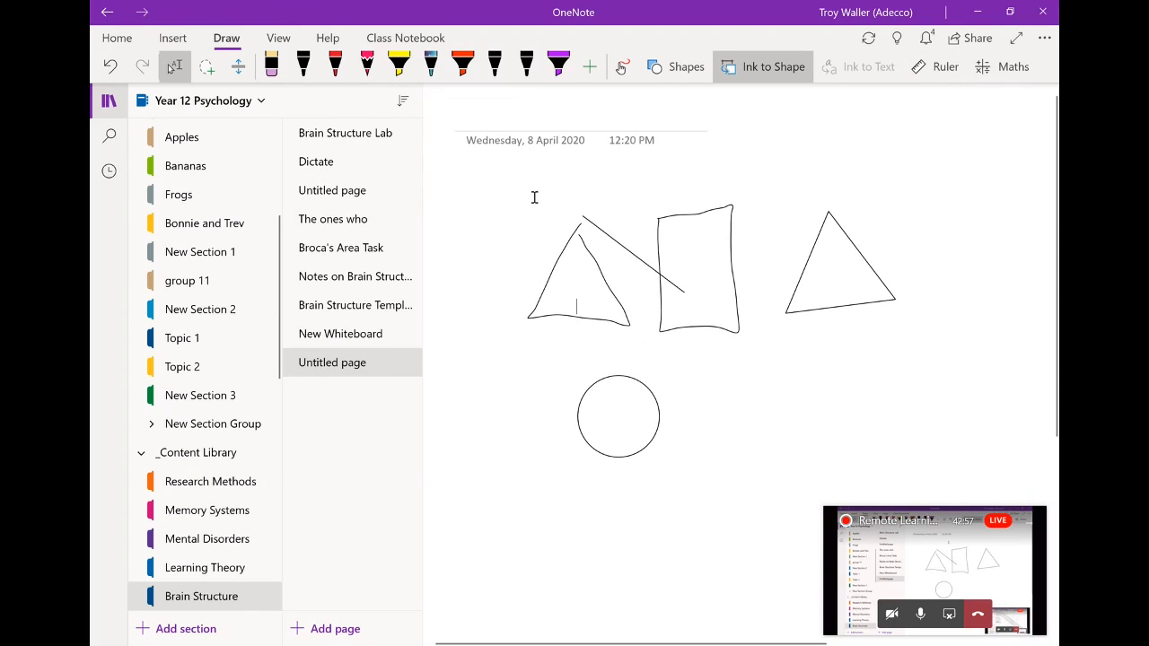
Apply a pale blue-green page colour to the drawing page and set it back to No Fill.
left_click(285, 36)
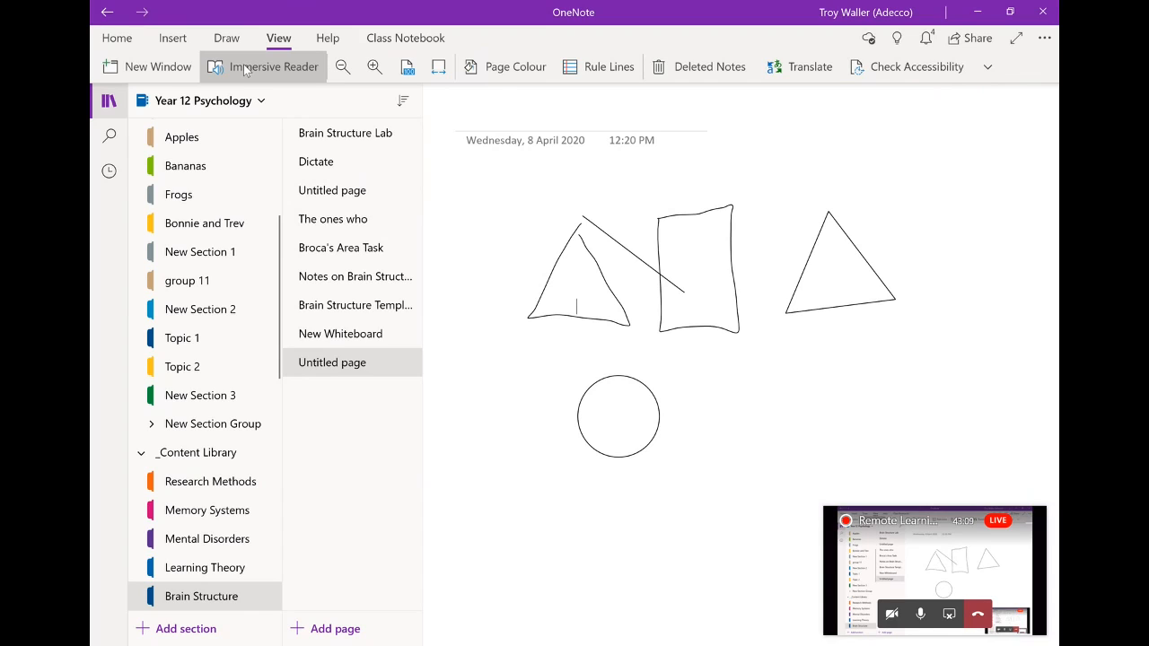
left_click(503, 67)
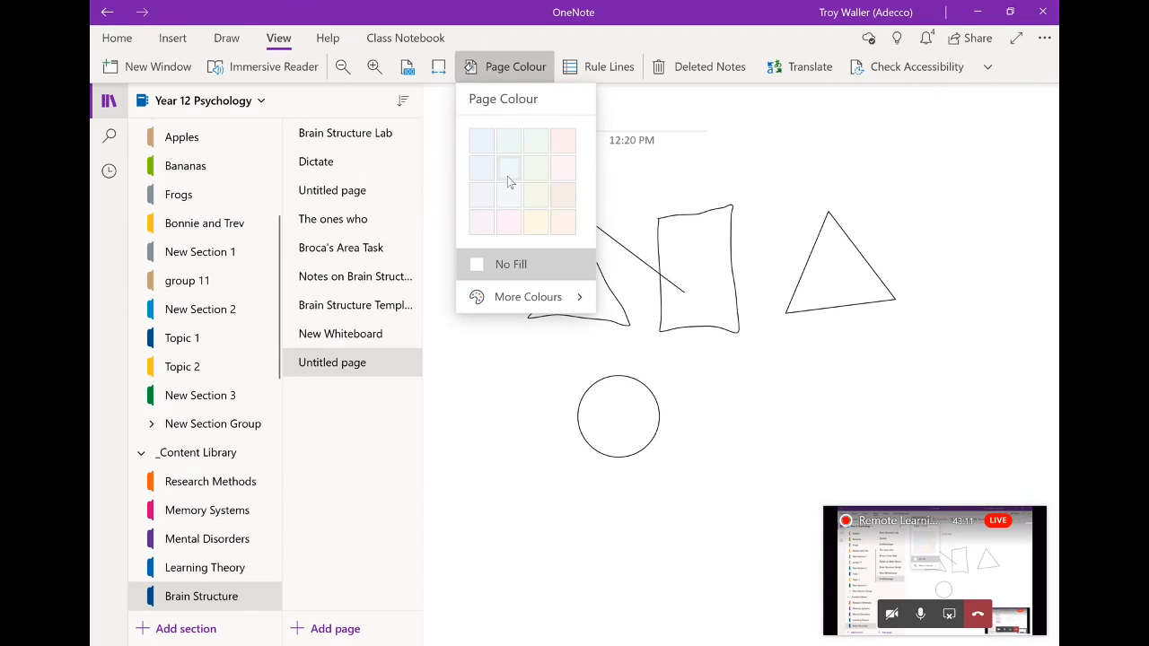
left_click(508, 141)
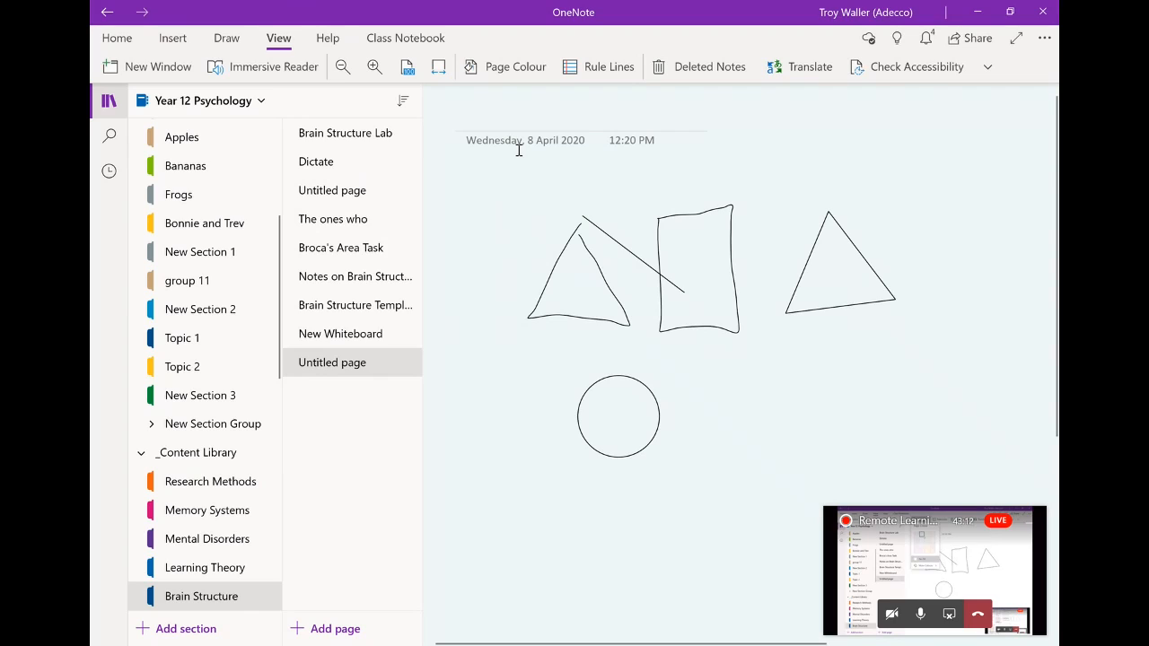
left_click(529, 71)
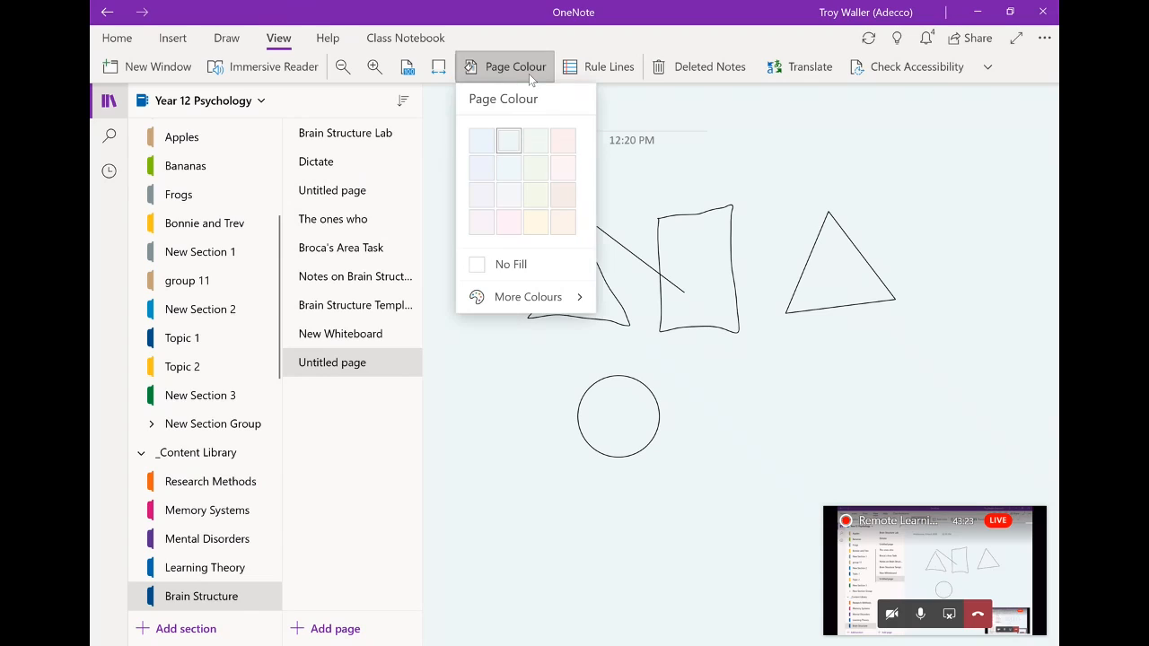
left_click(477, 268)
Apply the first Rule Lines style to the page and handwrite "I can now write on" in the blank area below the shapes.
left_click(593, 73)
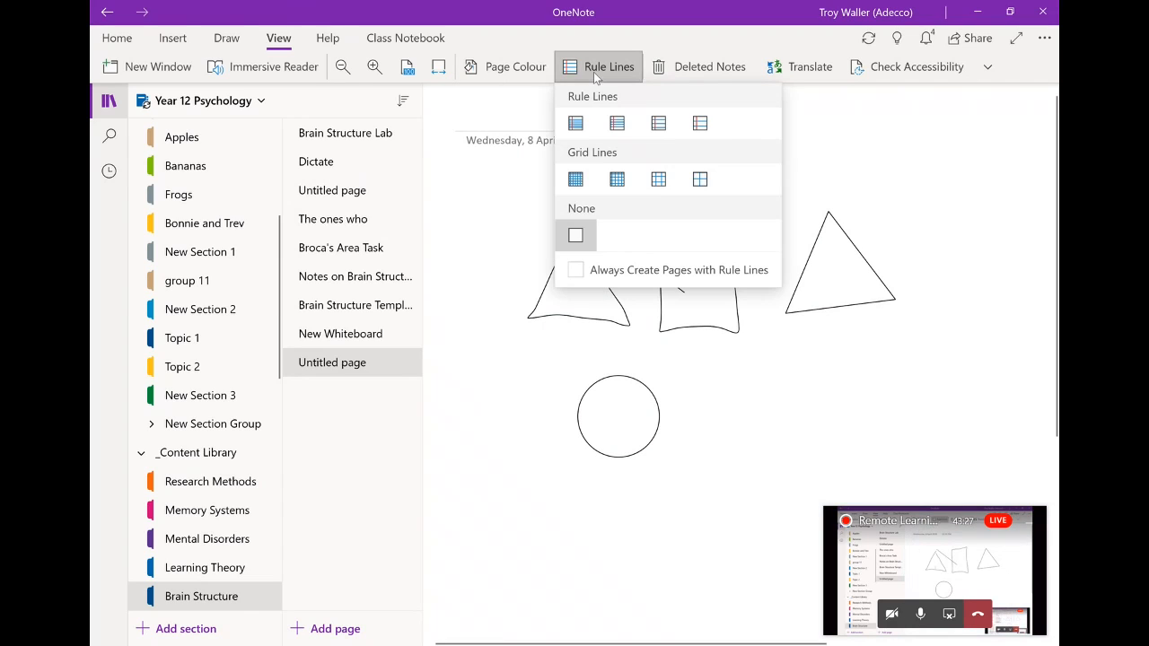
left_click(570, 121)
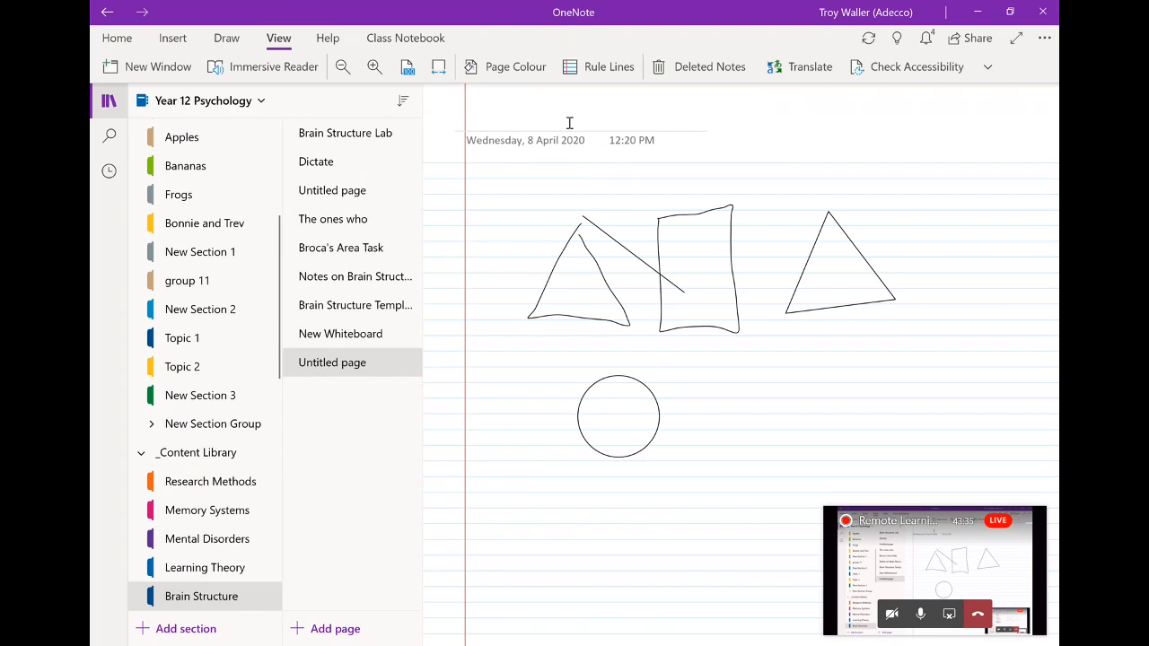
scroll(569, 123, "up", 8)
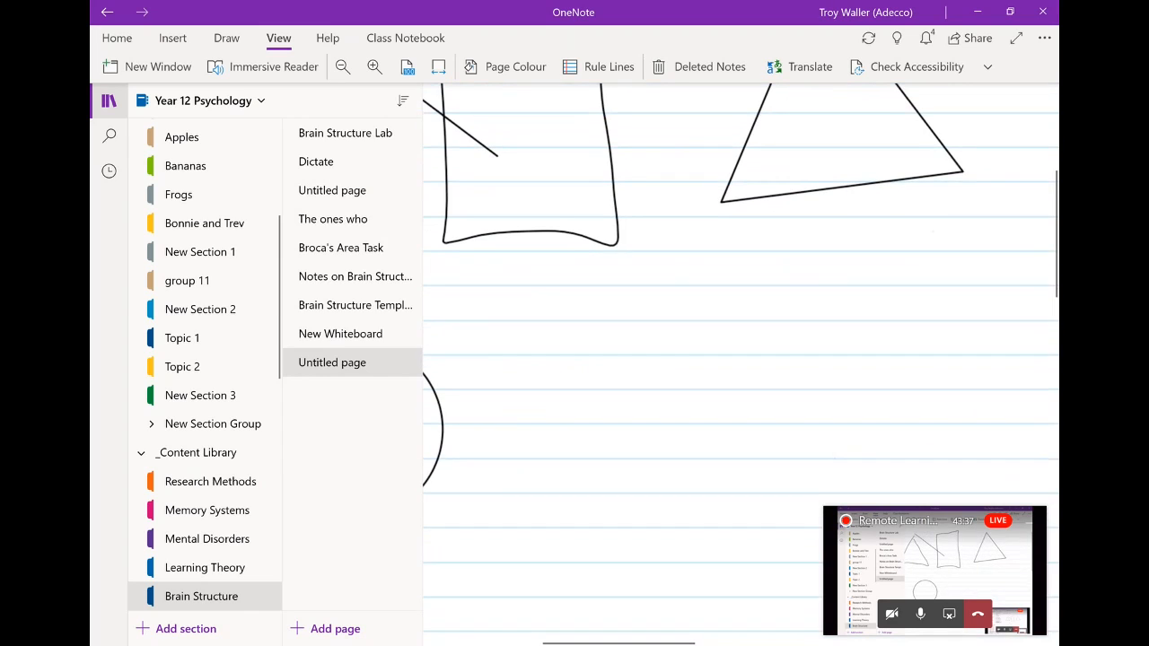
left_click_drag(492, 294, 513, 283)
mouse_move(506, 287)
left_mouse_down()
mouse_move(498, 318)
mouse_move(515, 318)
left_mouse_up()
mouse_move(557, 303)
left_mouse_down()
mouse_move(542, 312)
mouse_move(559, 319)
left_mouse_up()
mouse_move(582, 307)
left_mouse_down()
mouse_move(571, 314)
mouse_move(583, 320)
left_mouse_up()
left_click_drag(587, 320, 603, 316)
mouse_move(623, 305)
left_mouse_down()
mouse_move(770, 309)
mouse_move(786, 285)
mouse_move(860, 310)
left_mouse_up()
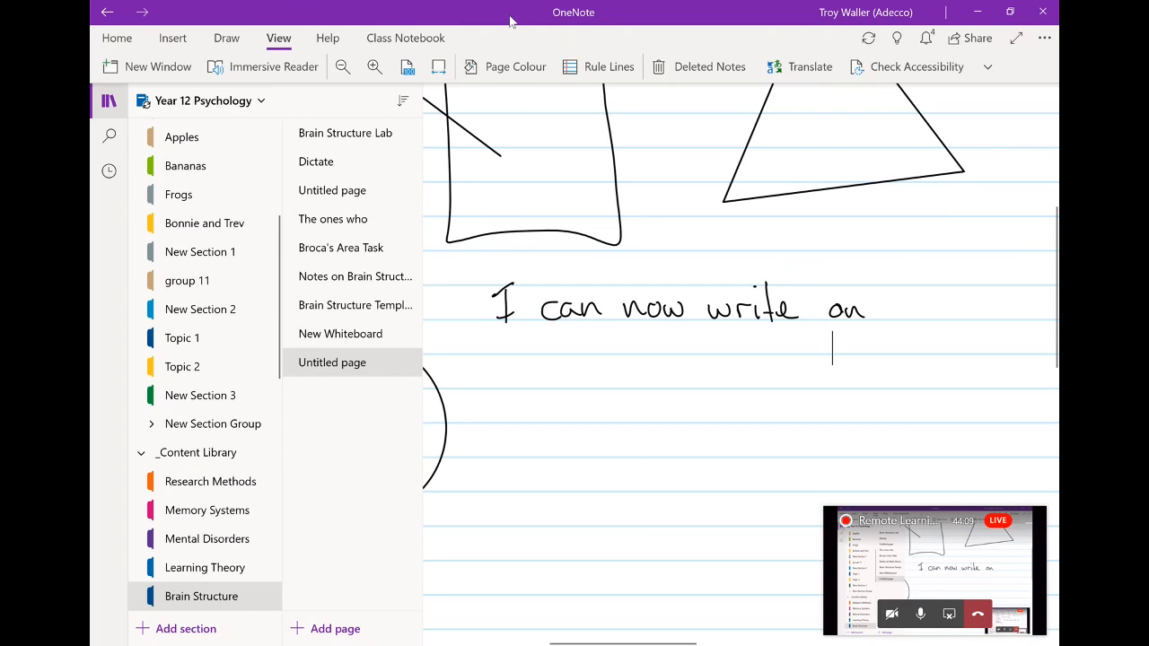
Switch to the Teams live event window and stop sharing the desktop.
left_click_drag(510, 17, 539, 0)
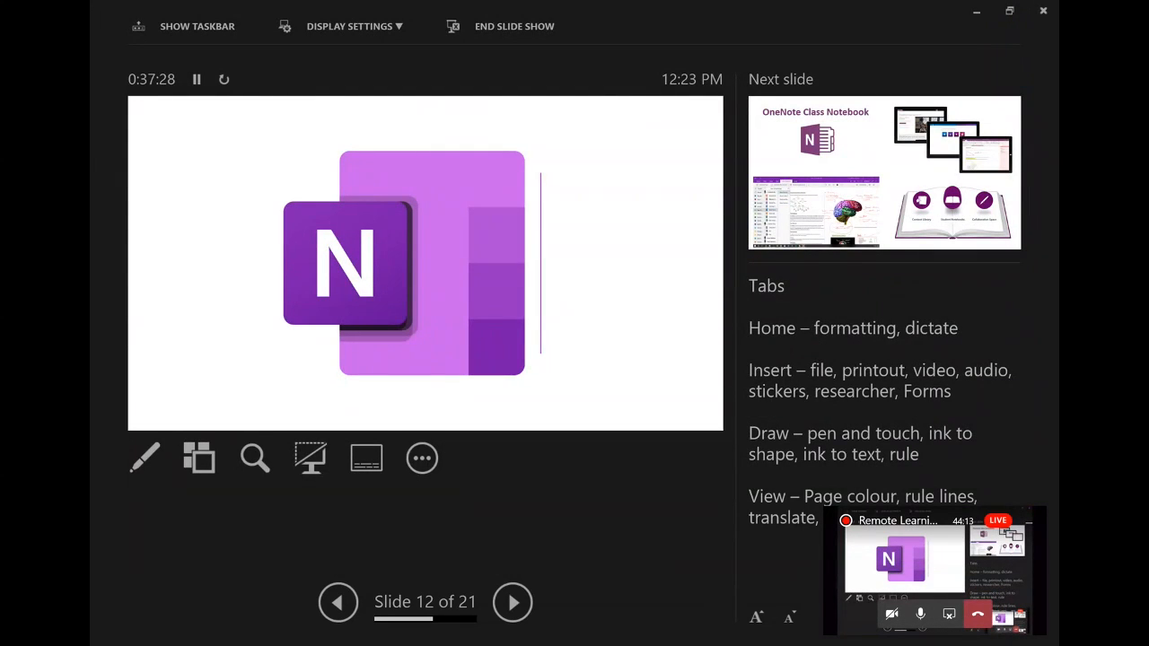
key("alt+Tab")
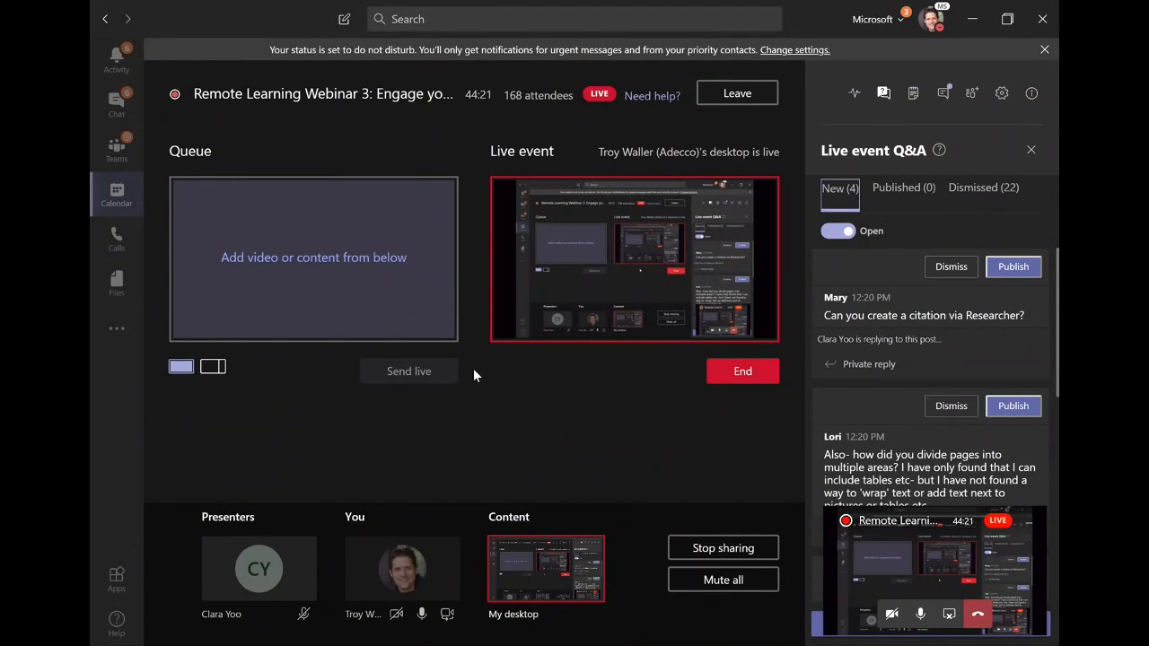
left_click(724, 554)
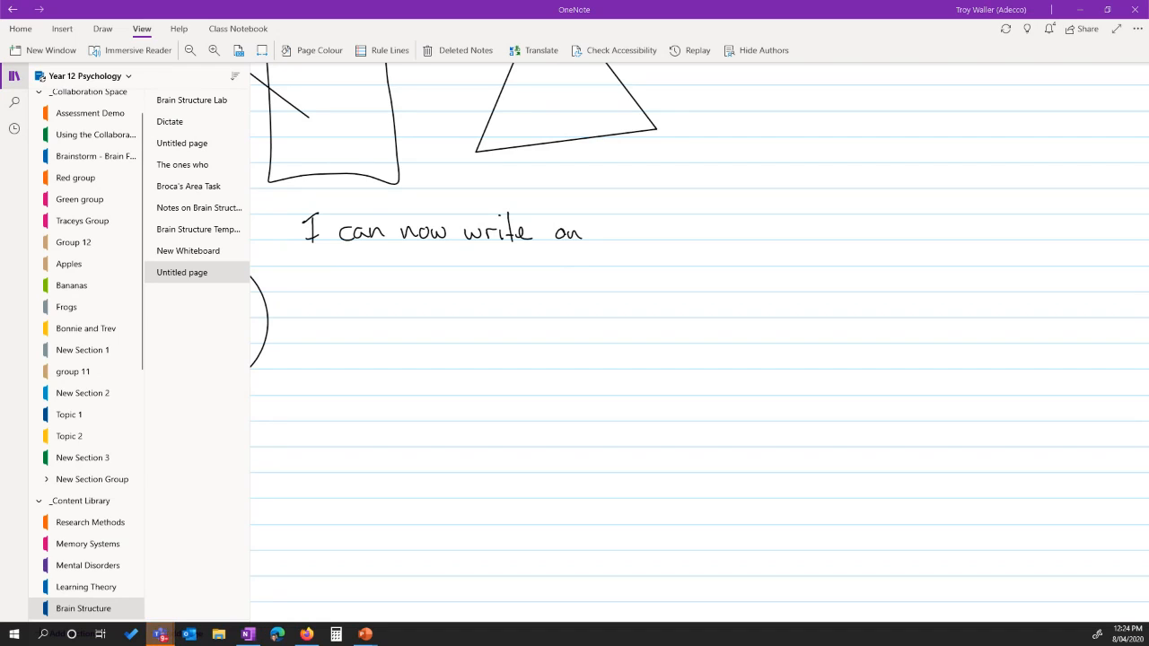
Return to OneNote, insert a table of one row and two columns below the handwriting, and widen its first column.
key("alt+Tab")
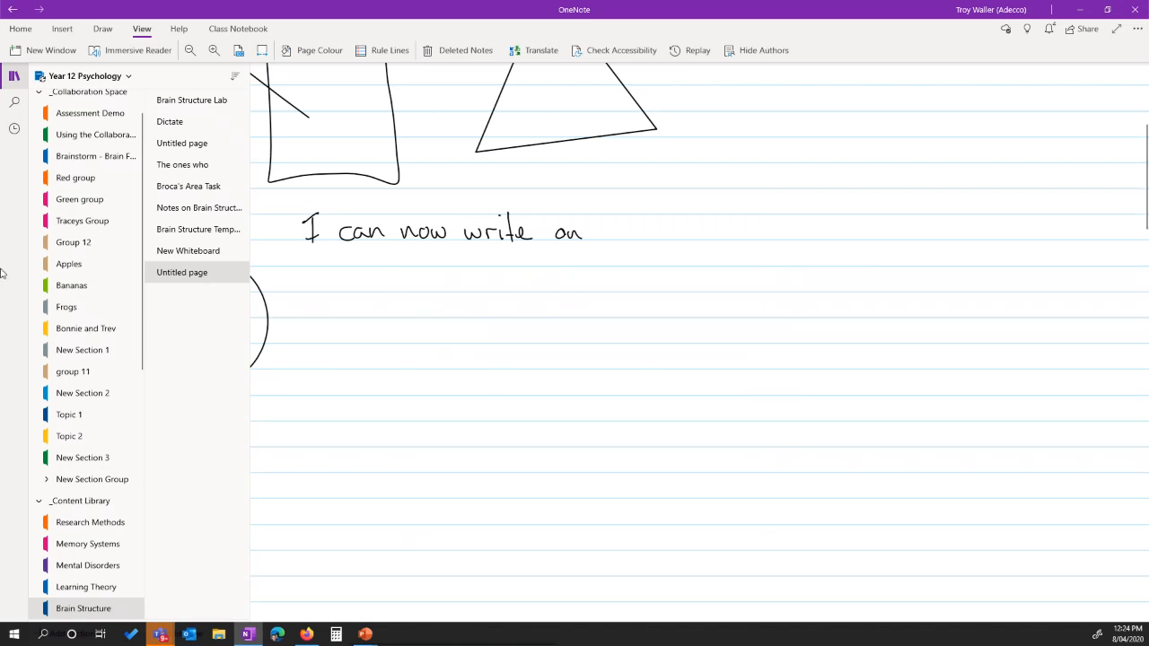
scroll(521, 597, "up", 3)
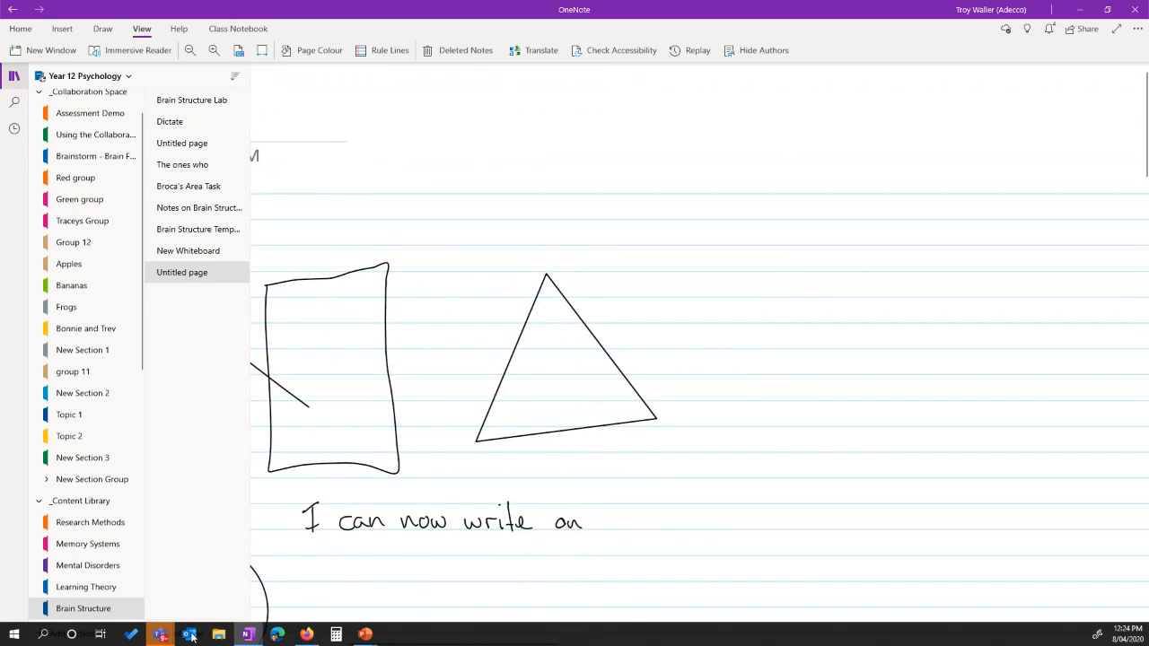
mouse_move(159, 634)
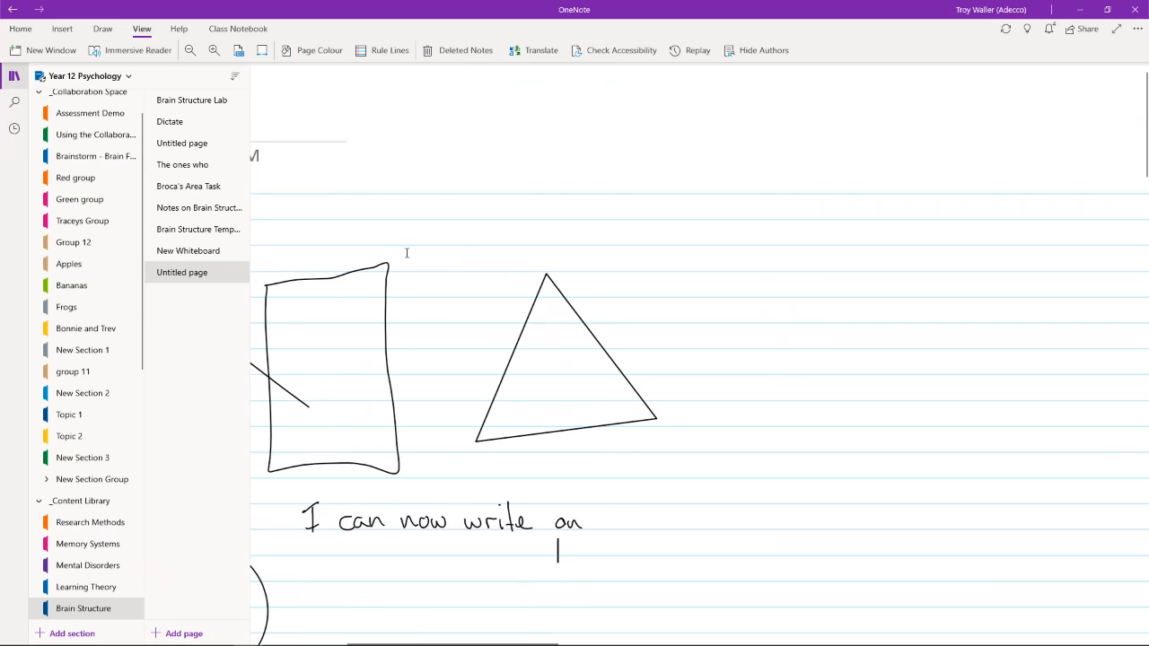
left_click(63, 33)
left_click(78, 50)
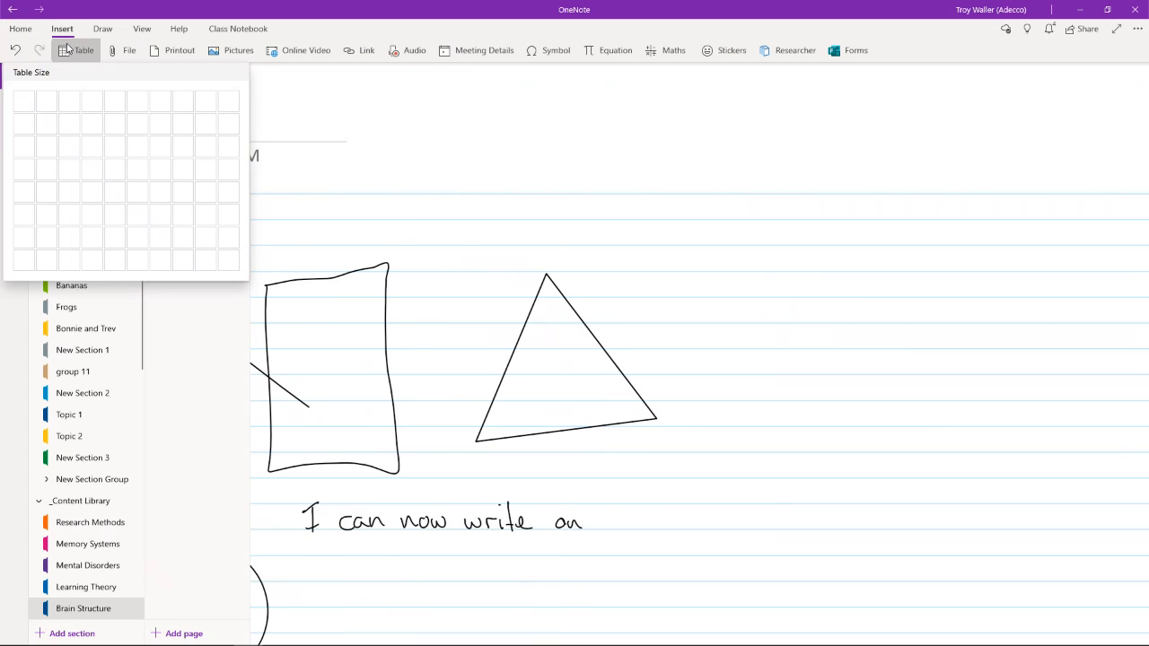
left_click(43, 107)
left_click_drag(631, 556, 833, 569)
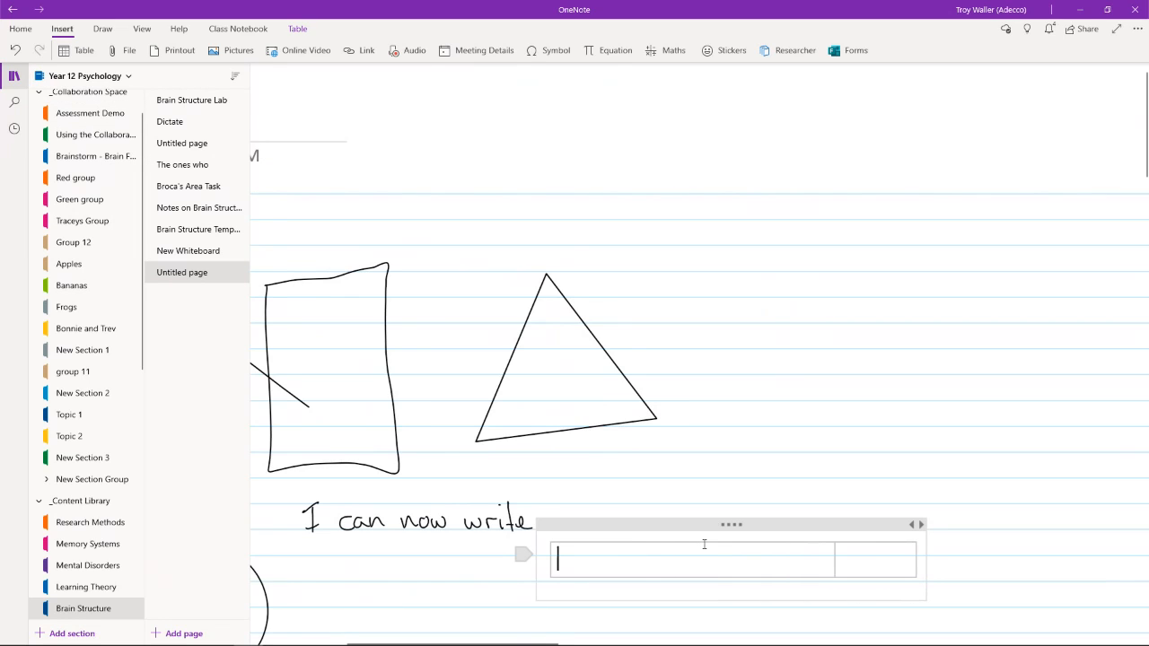
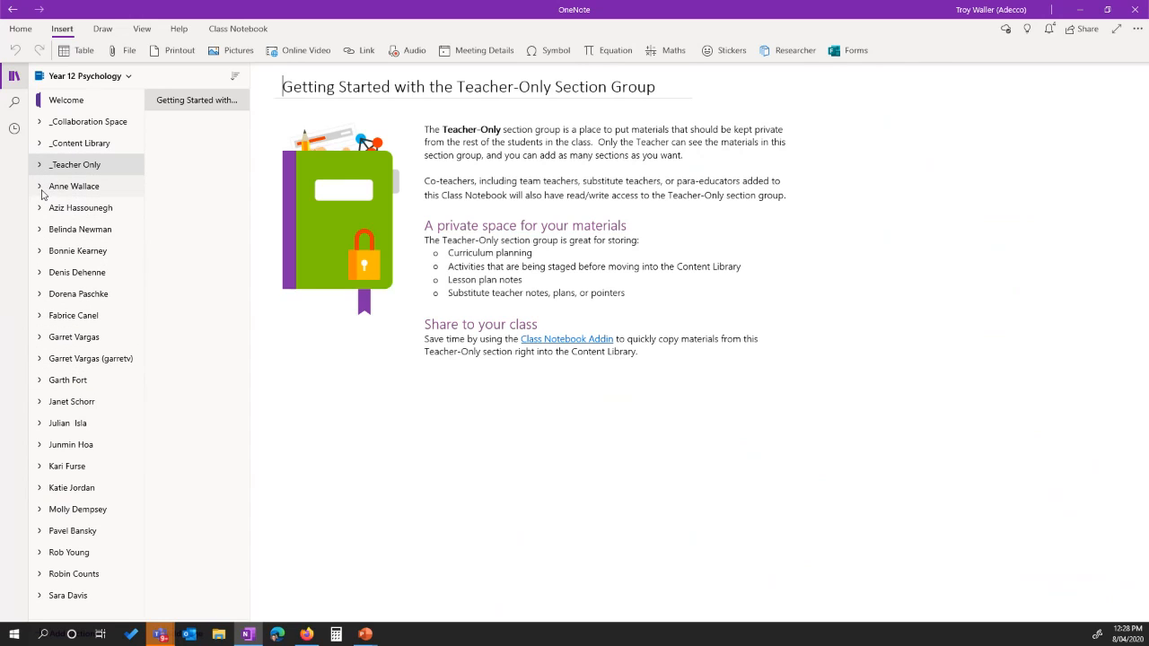
Expand and collapse two students' section groups in turn to examine the sections inside.
left_click(41, 278)
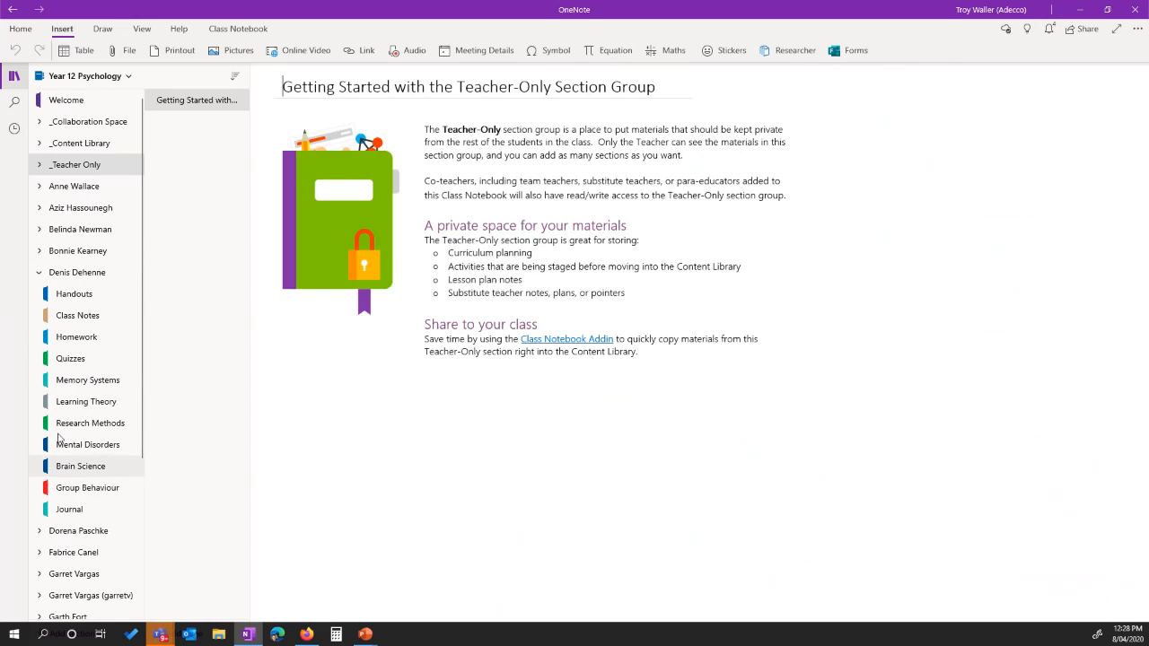
left_click(39, 278)
left_click(41, 293)
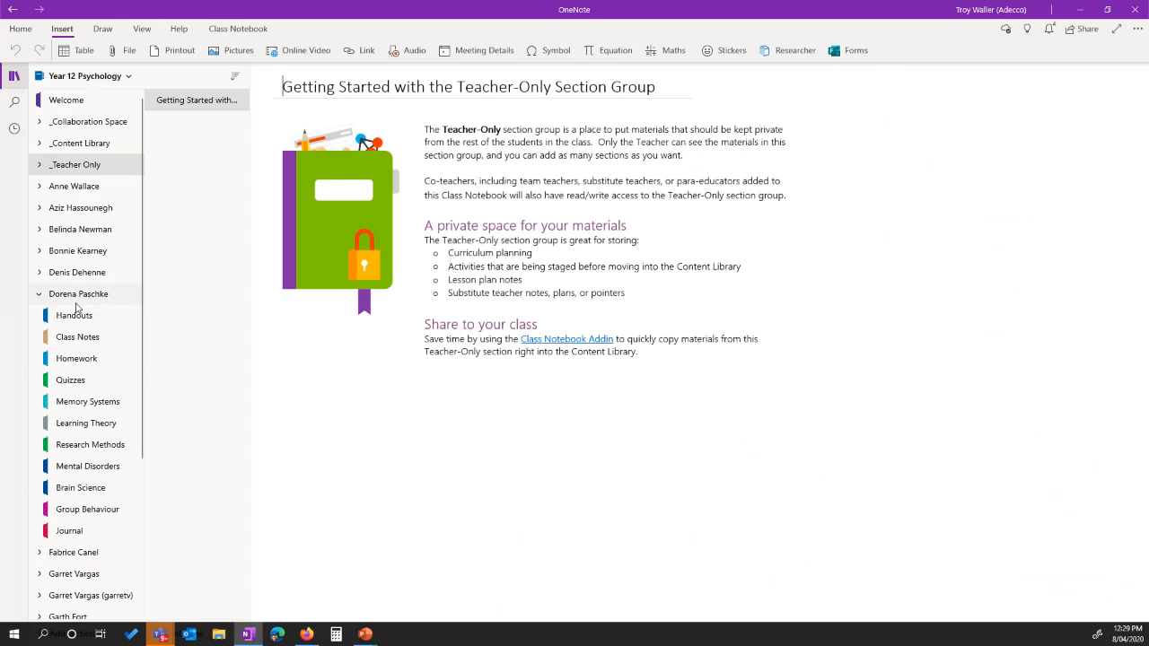
left_click(39, 294)
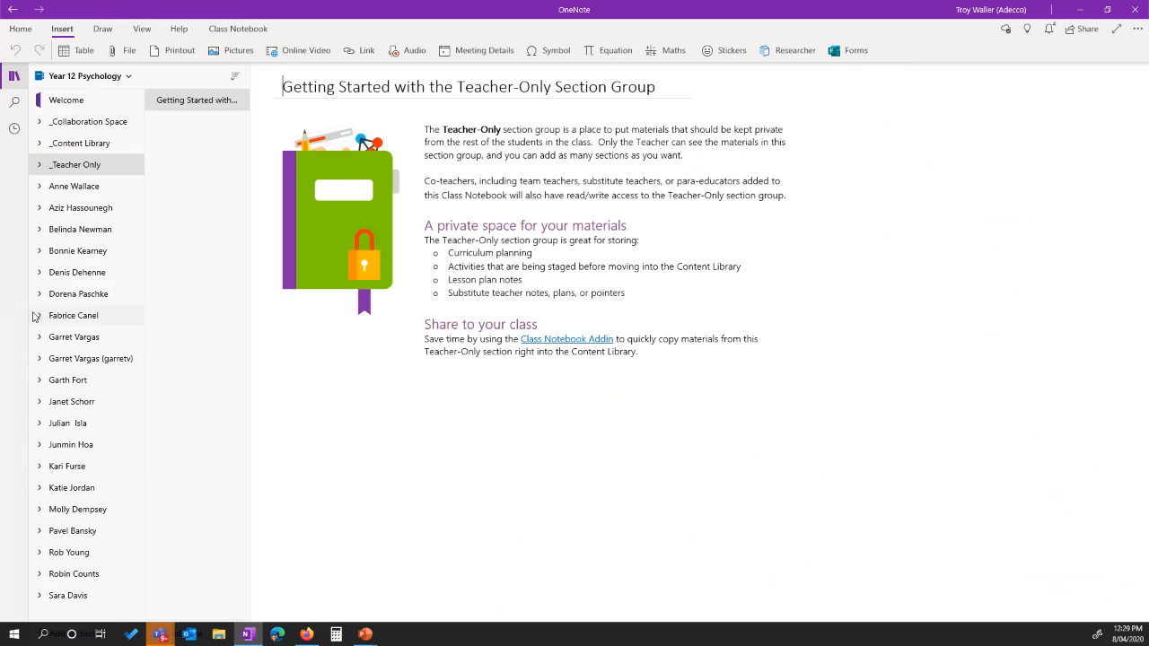
Open the "Why and how do we forget?" page in the Class Notes section of another student's section group.
left_click(40, 383)
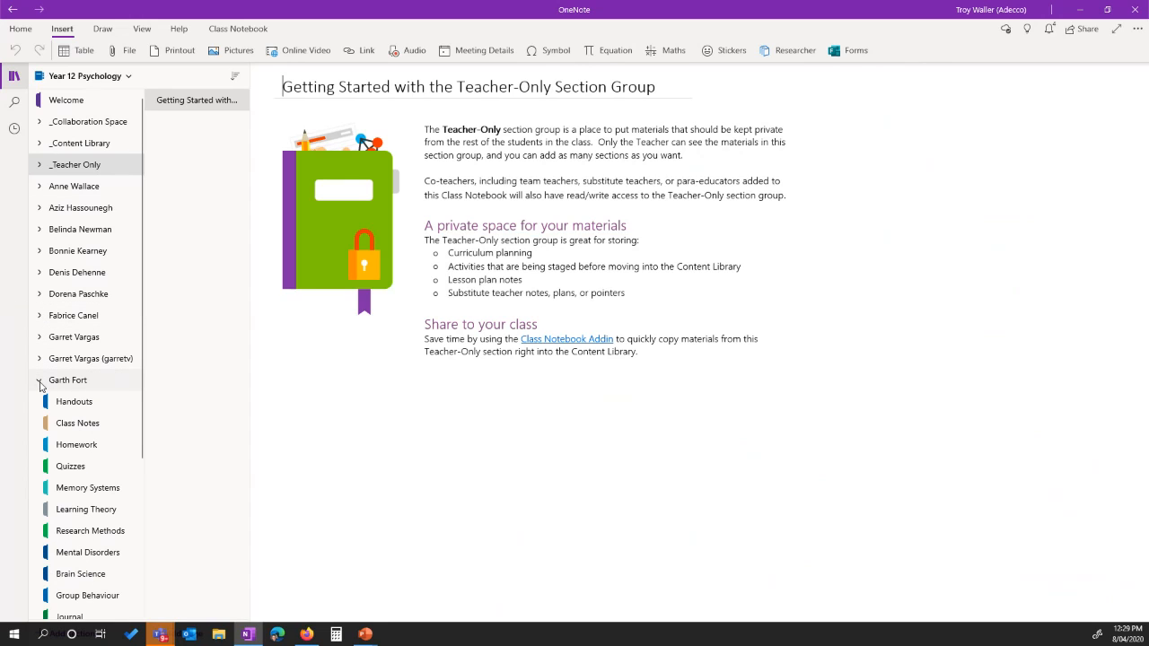
left_click(81, 424)
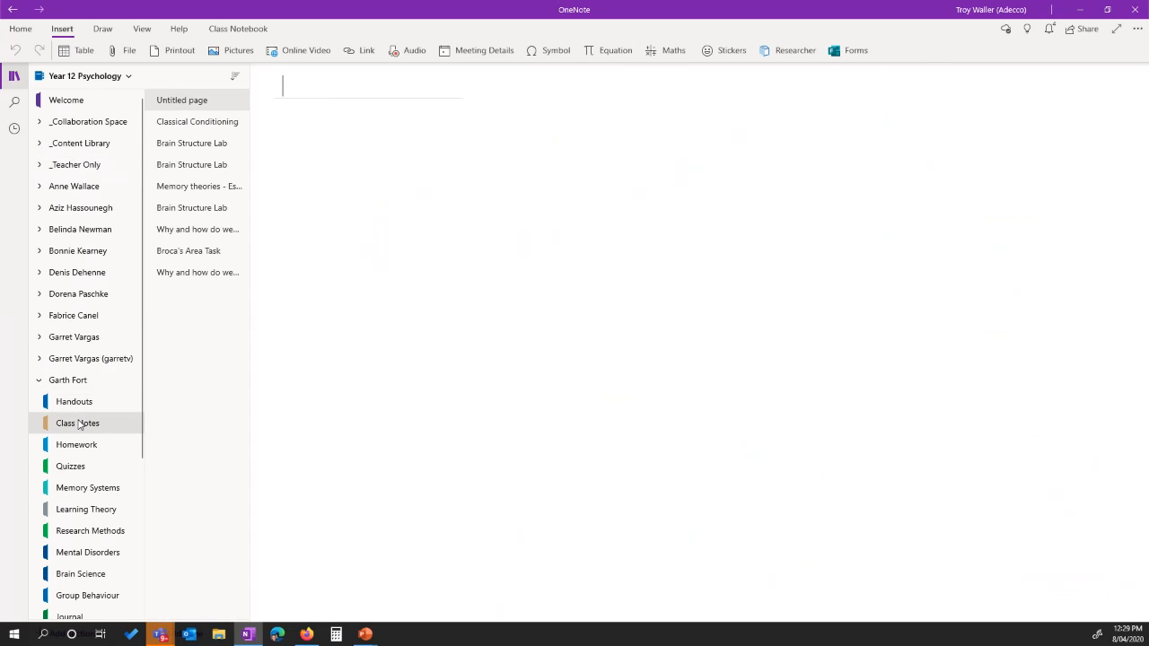
left_click(202, 229)
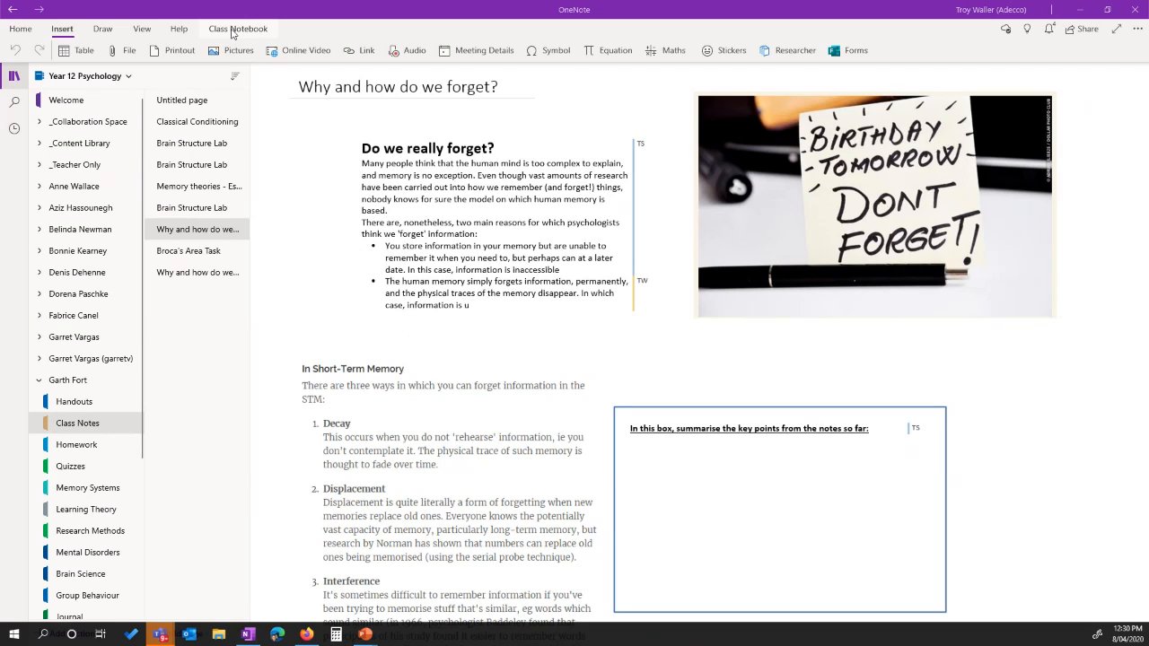
Switch to Firefox and open the Class Notebook app from the Office 365 home page.
key("alt+Tab")
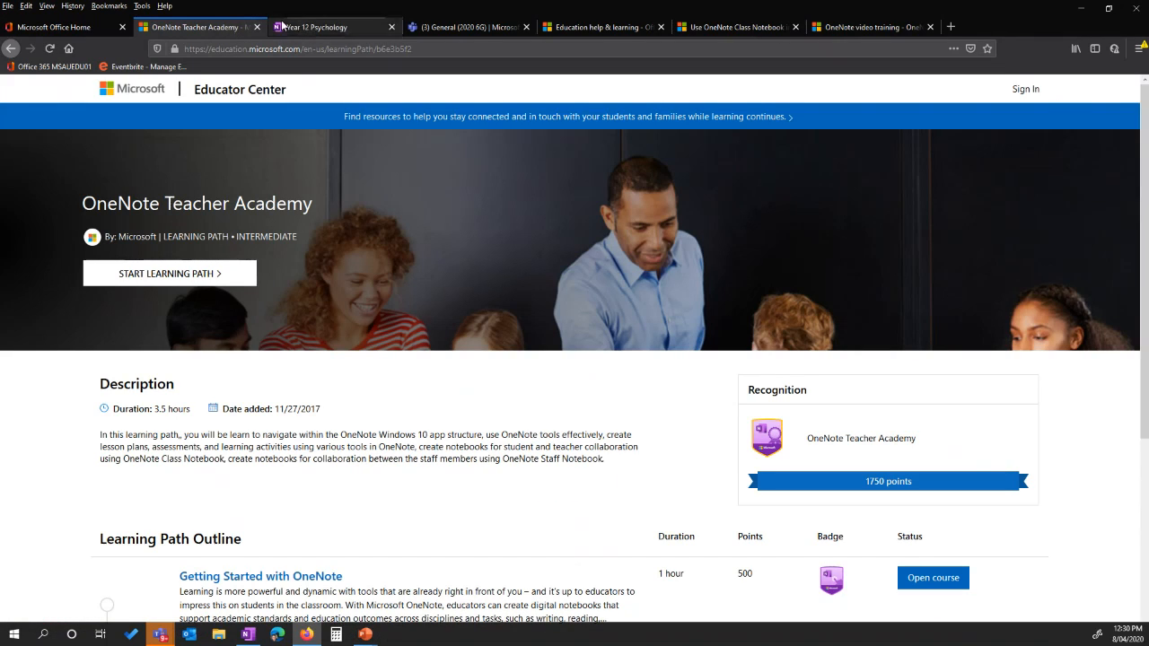
left_click(84, 27)
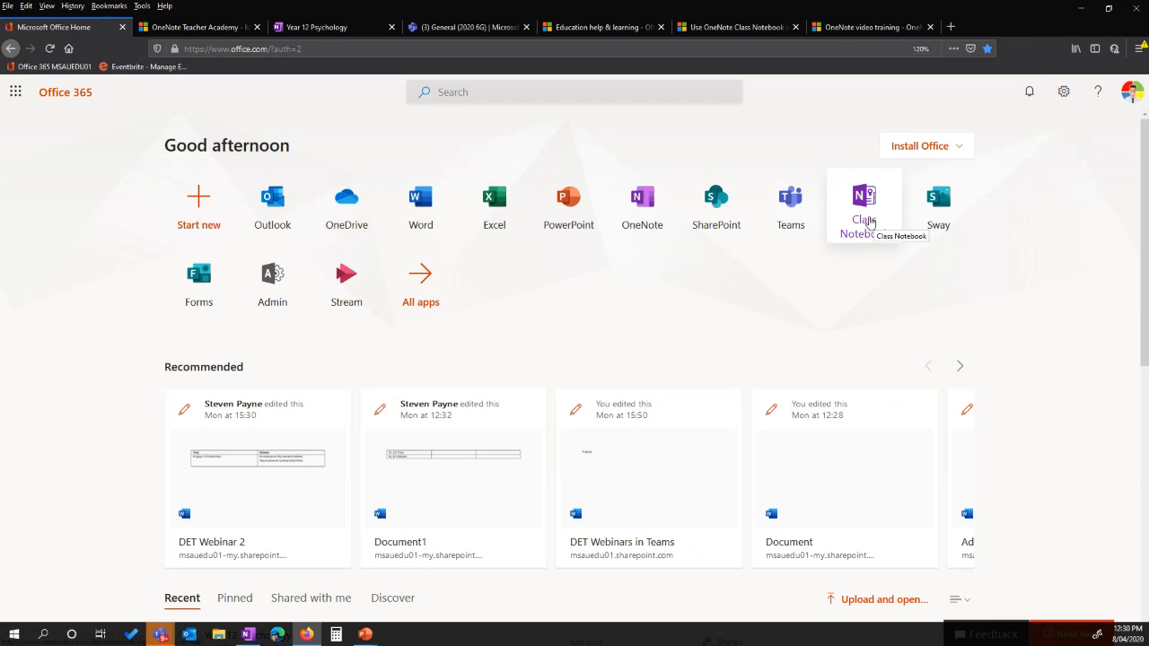
left_click(869, 221)
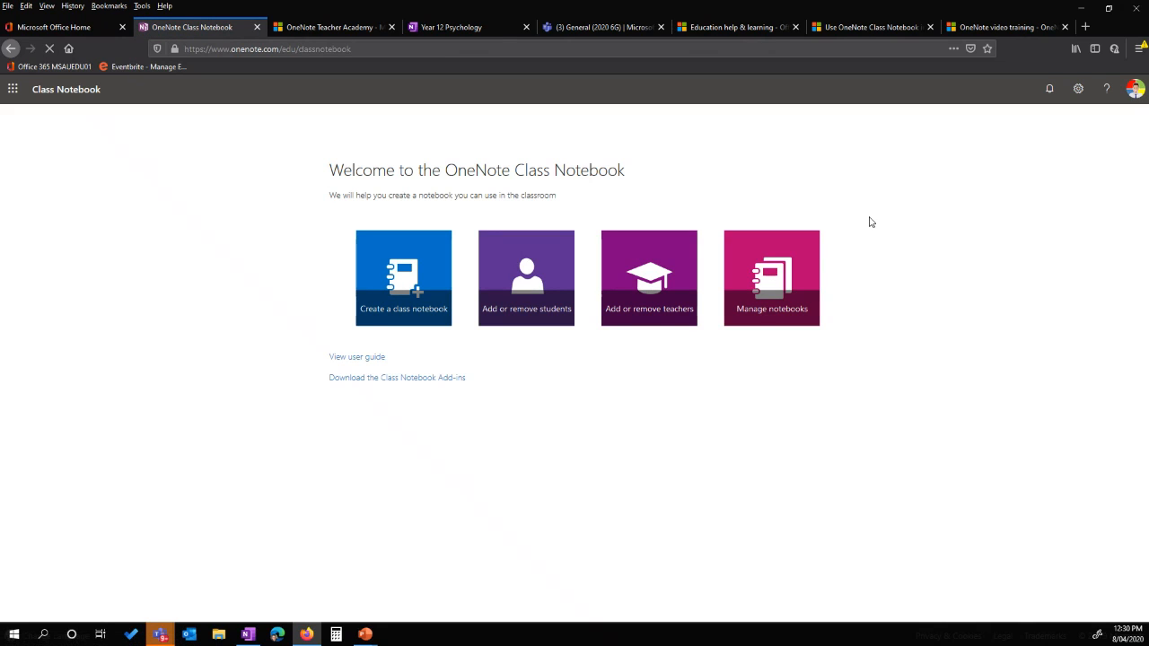
Start creating a class notebook and name it "2020 7H Biology".
left_click(407, 288)
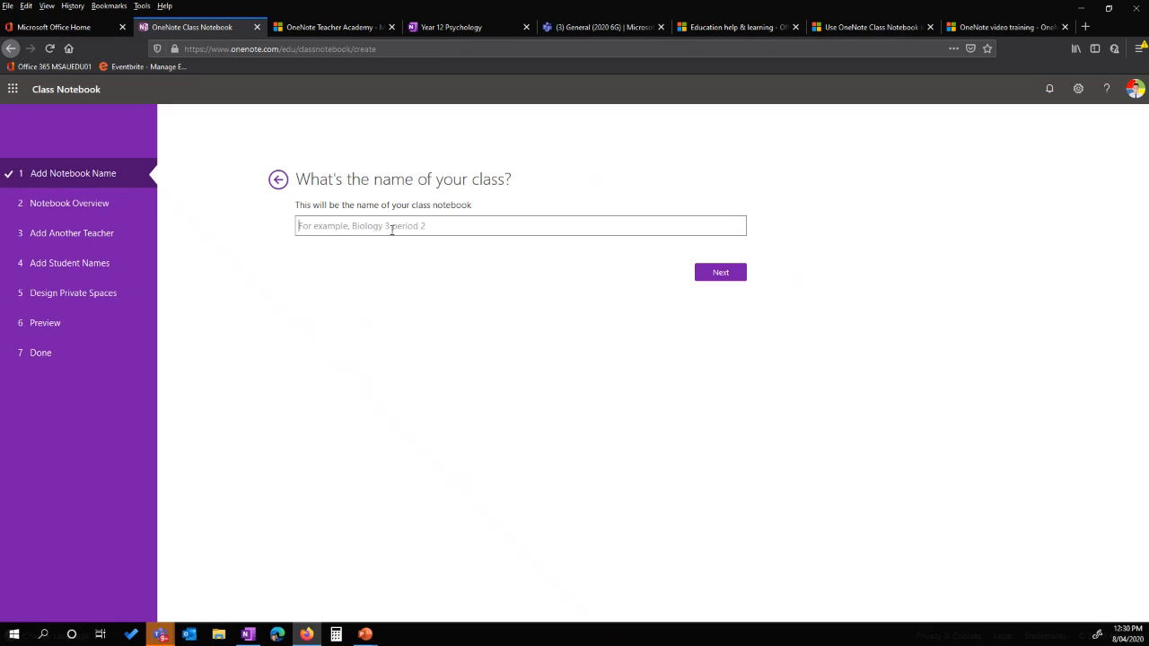
type("2020 7H Biology")
left_click(710, 272)
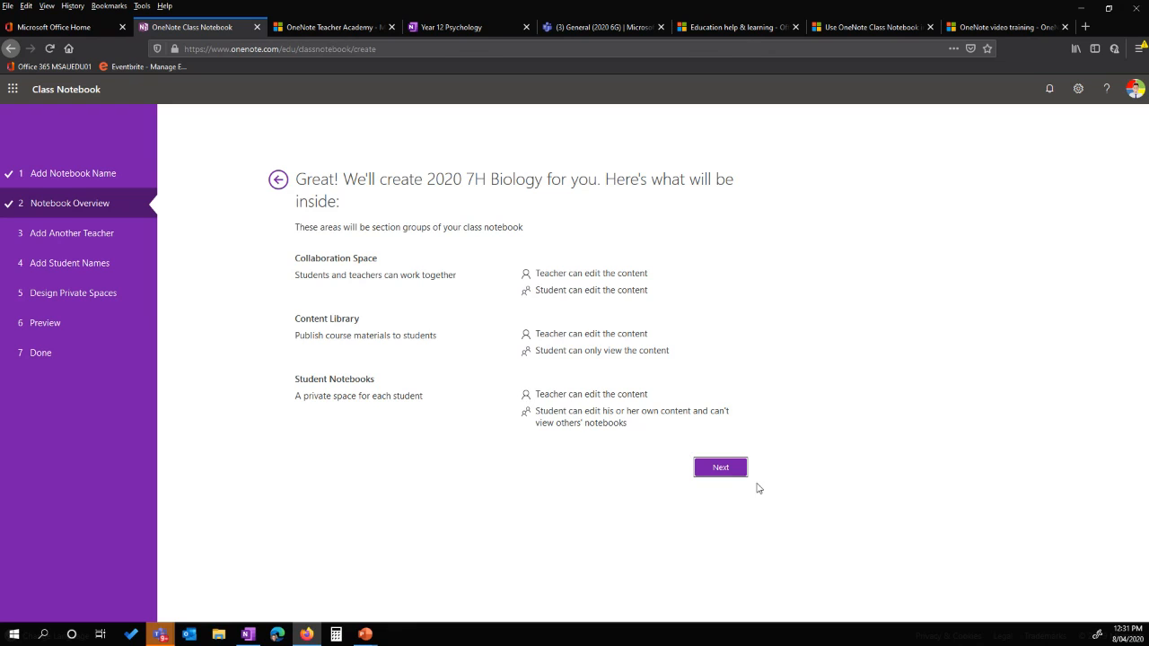
Continue past the notebook overview without adding another teacher, and place the cursor in the student names field.
left_click(724, 467)
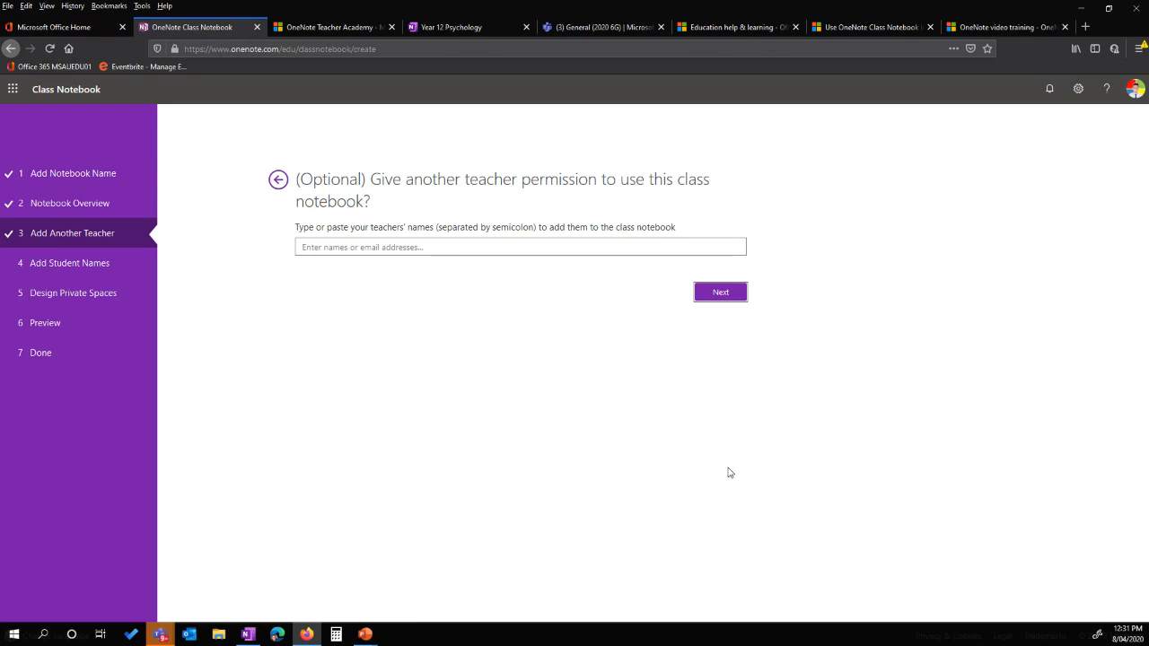
left_click(714, 298)
left_click(446, 225)
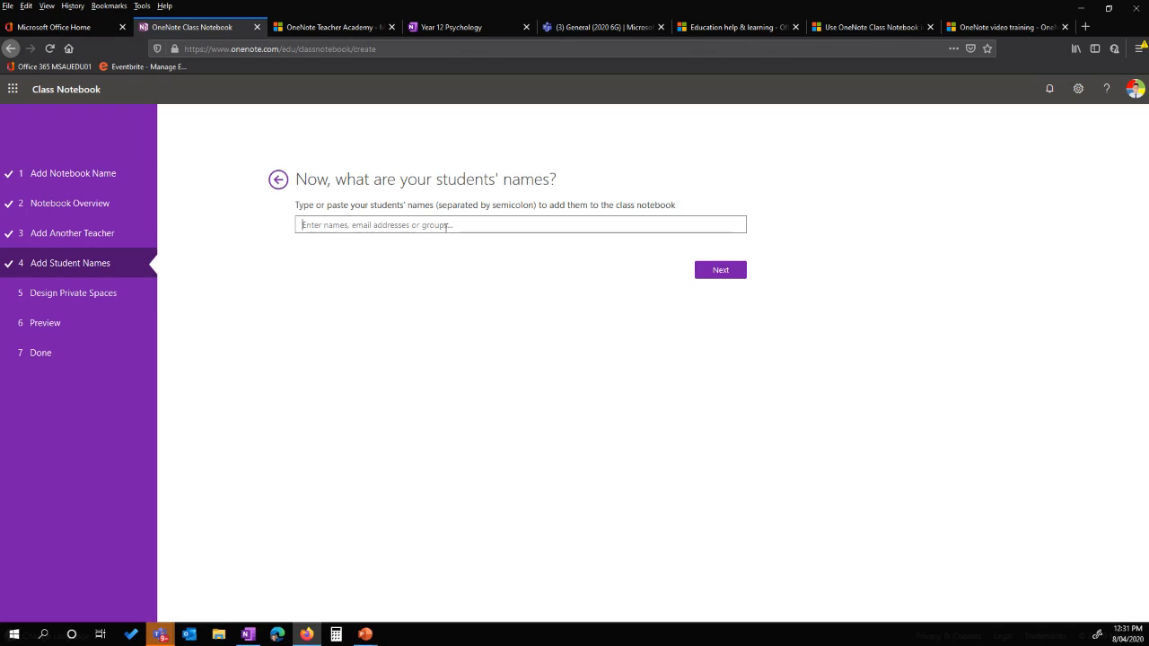
Add one student to the new class notebook by name and continue to the private space design.
type("Steven")
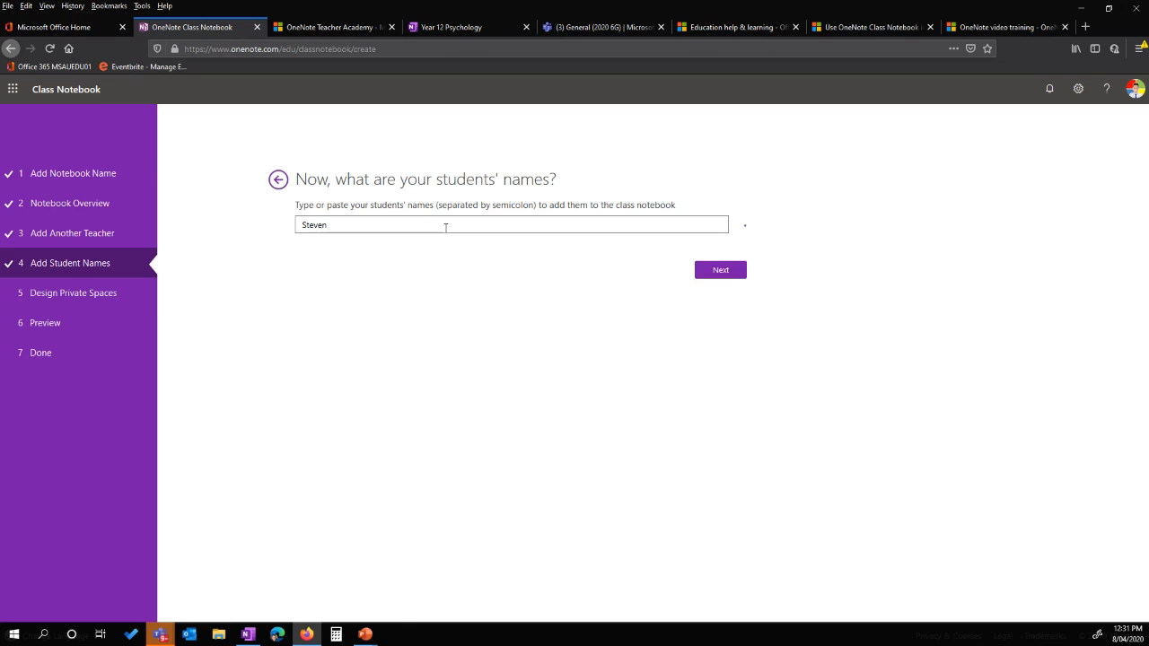
key("Return")
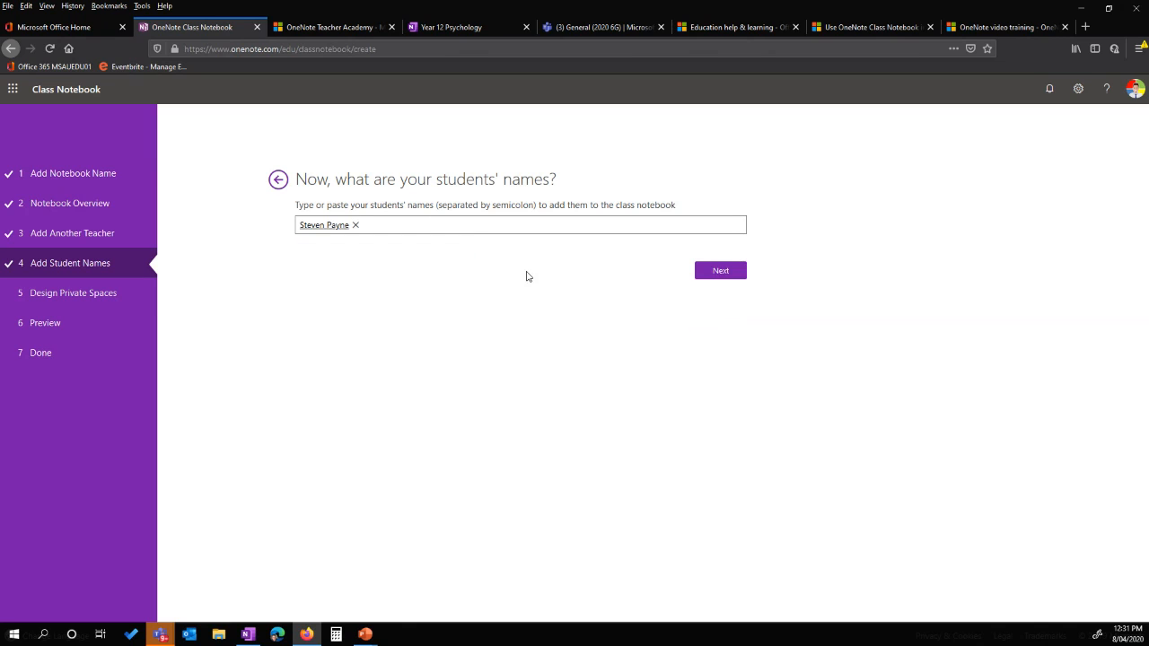
left_click(727, 273)
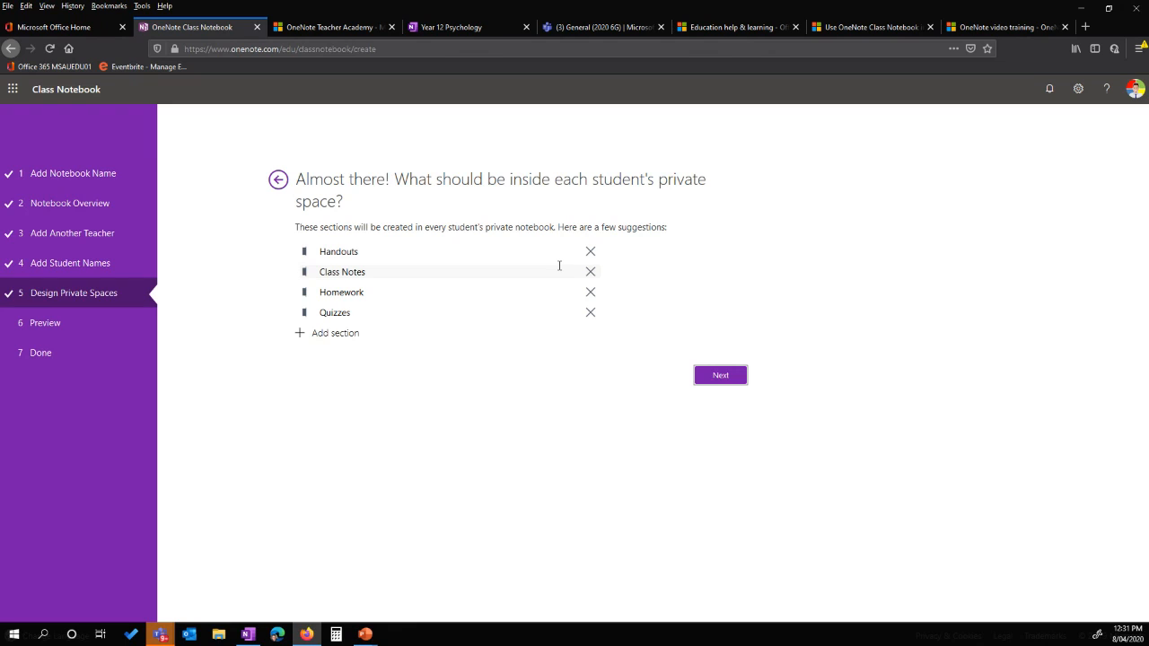
Rename the Handouts section in the students' private space as "Unit 1 The Brain".
left_click(366, 253)
left_click_drag(366, 252, 319, 251)
type("U")
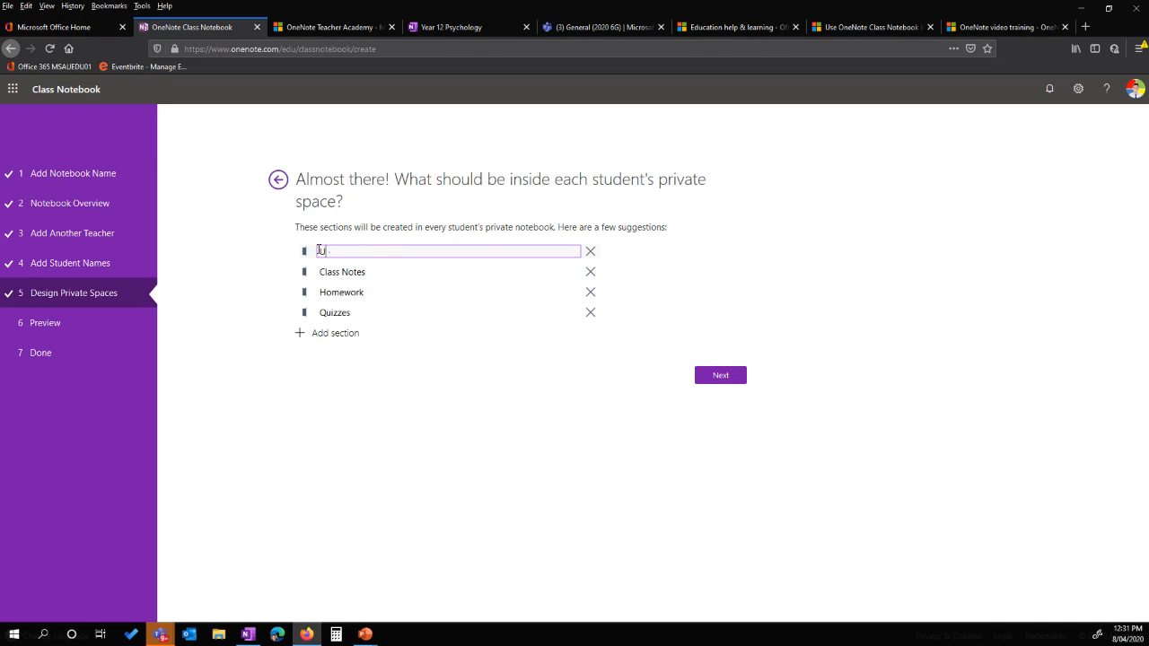
type("Nit 1 The BRain")
key("BackSpace")
key("BackSpace")
key("BackSpace")
key("BackSpace")
key("BackSpace")
key("BackSpace")
key("BackSpace")
key("BackSpace")
key("BackSpace")
key("BackSpace")
key("BackSpace")
key("BackSpace")
type("nit 1 The Brain")
Rename the Class Notes section as "Unit 2 The Heart" and continue to the notebook preview.
left_click(341, 273)
left_click_drag(385, 271, 308, 274)
type("UNit 2 The")
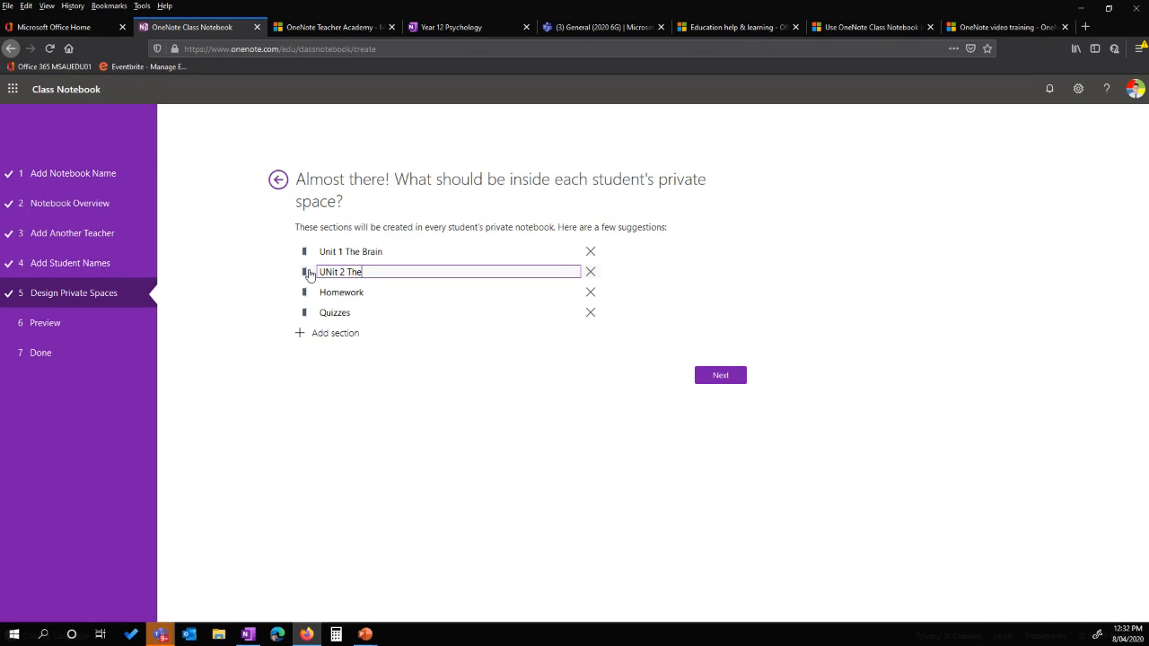
key("BackSpace")
key("BackSpace")
key("BackSpace")
type("nit 2 Th Heart")
left_click(355, 272)
type("e")
left_click(719, 377)
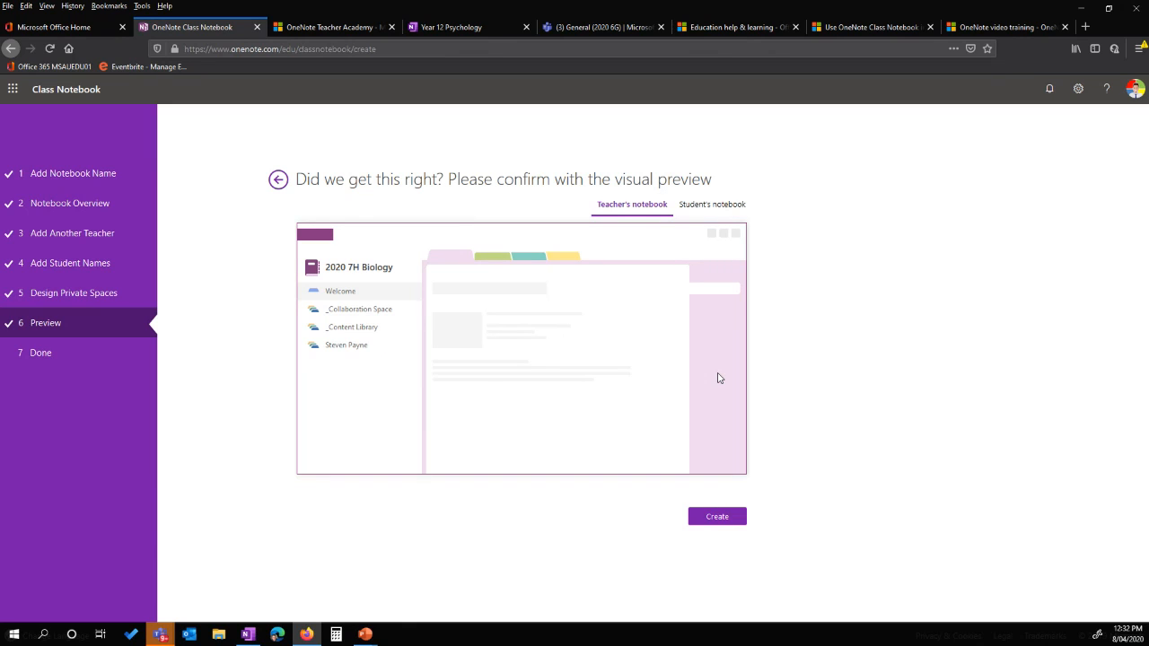
Close the notebook setup without creating it and show the Class Notebook tools in the Year 12 Psychology notebook.
left_click(257, 28)
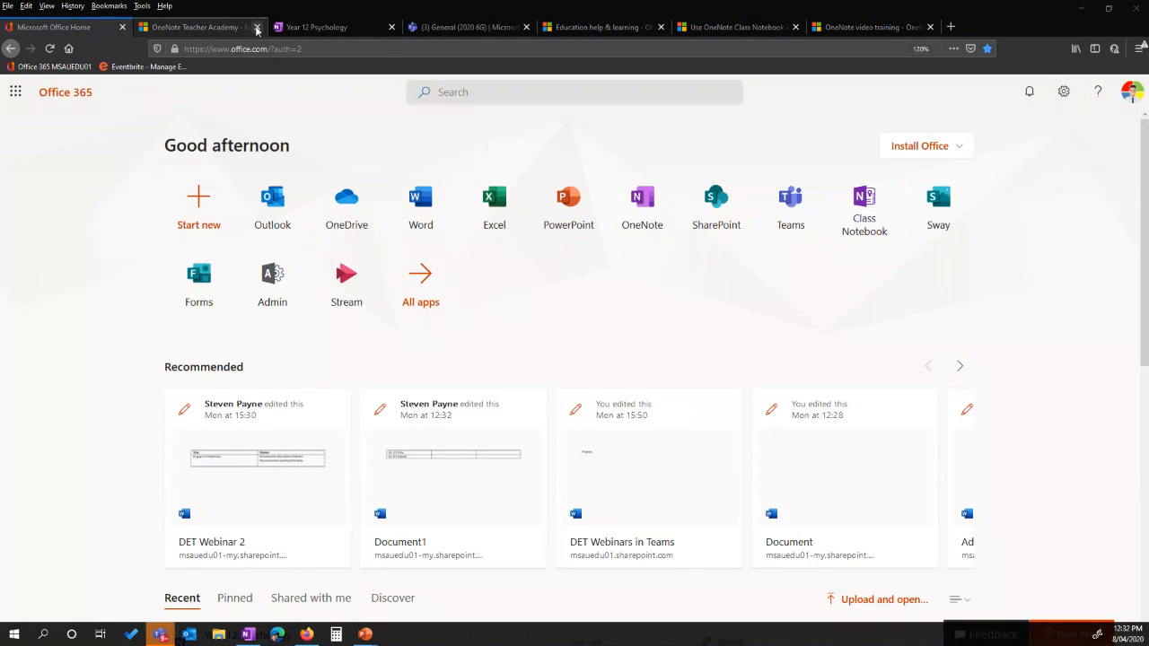
left_click(310, 28)
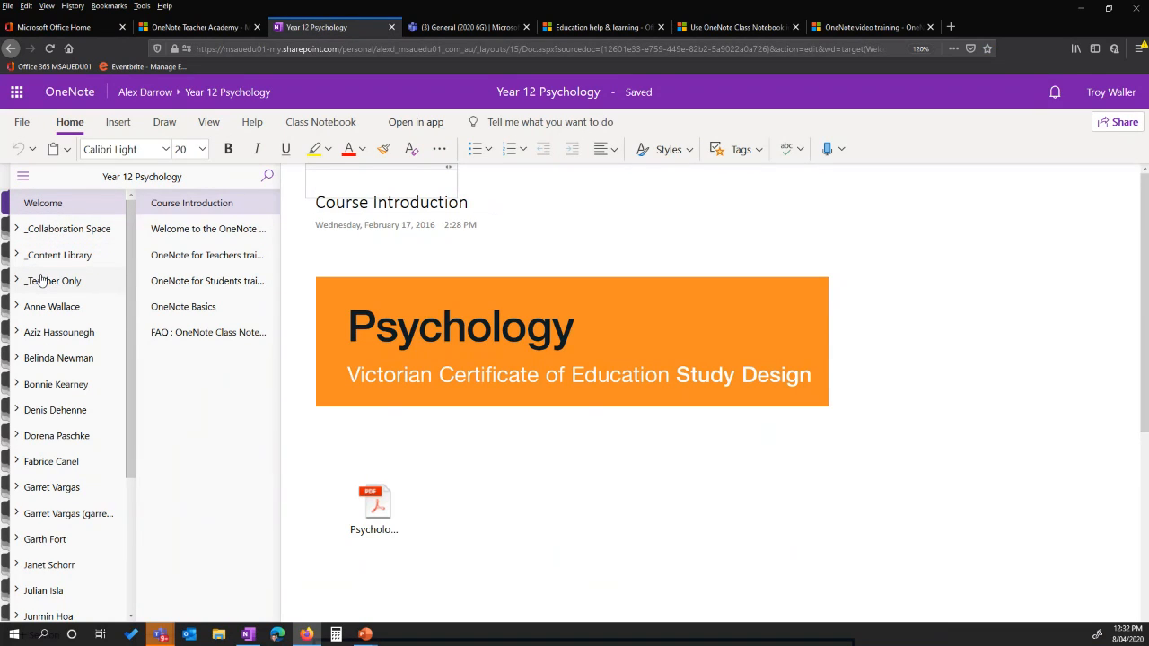
left_click(335, 124)
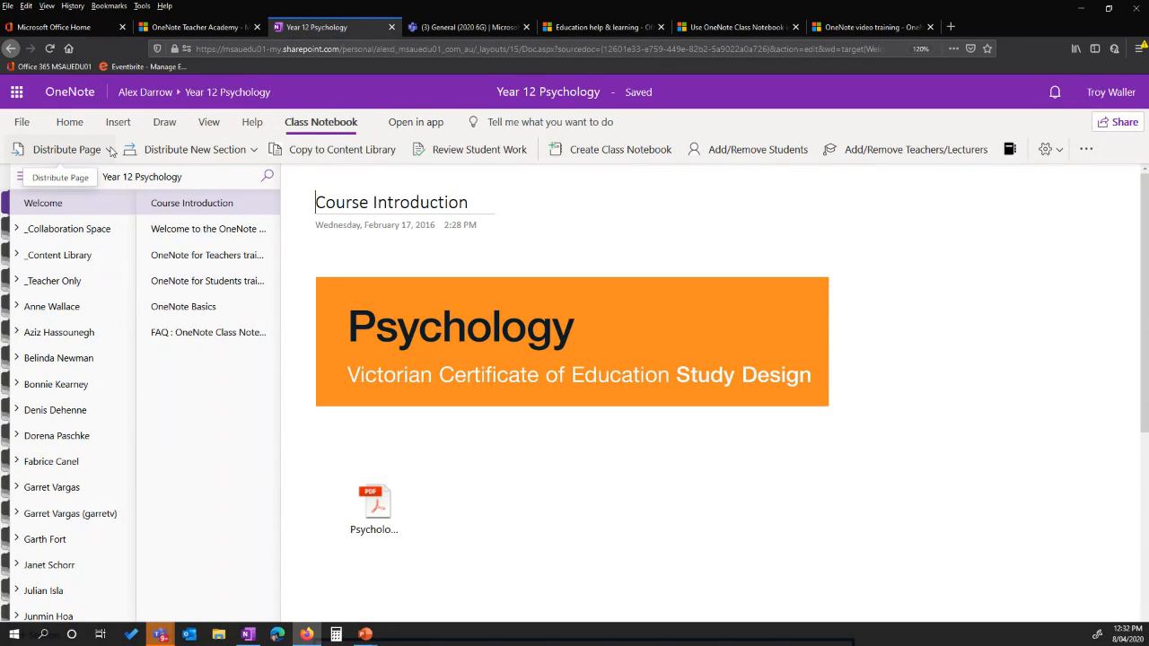
Open the "Models of Memory" page in the Memory Systems section of the Content Library.
left_click(72, 260)
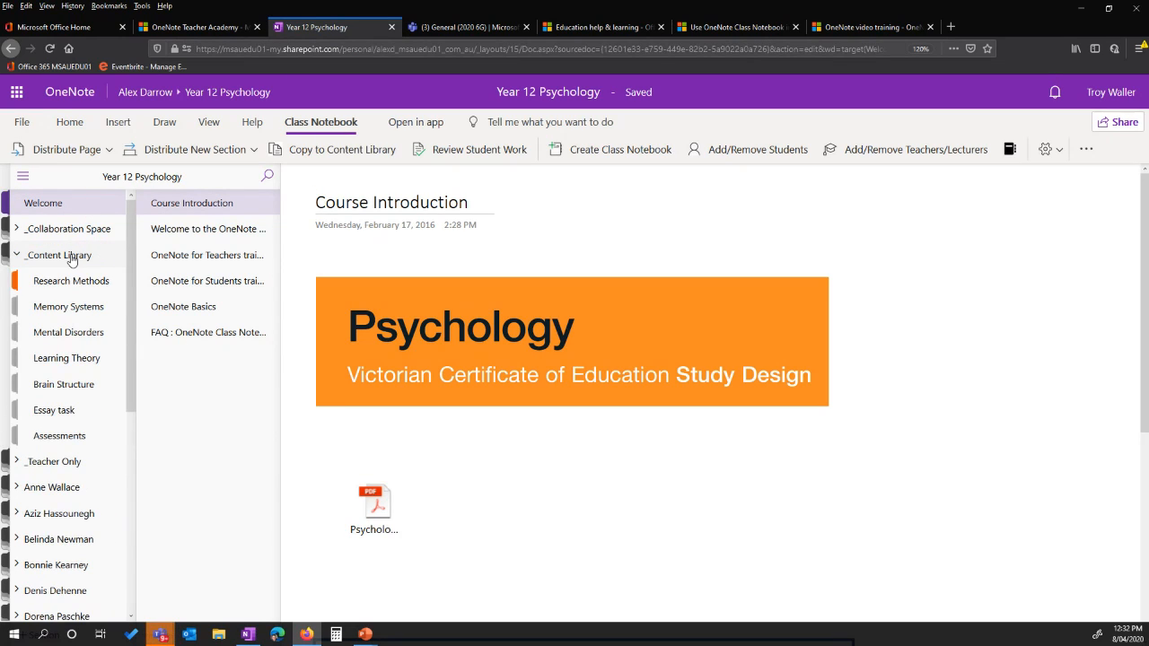
left_click(84, 308)
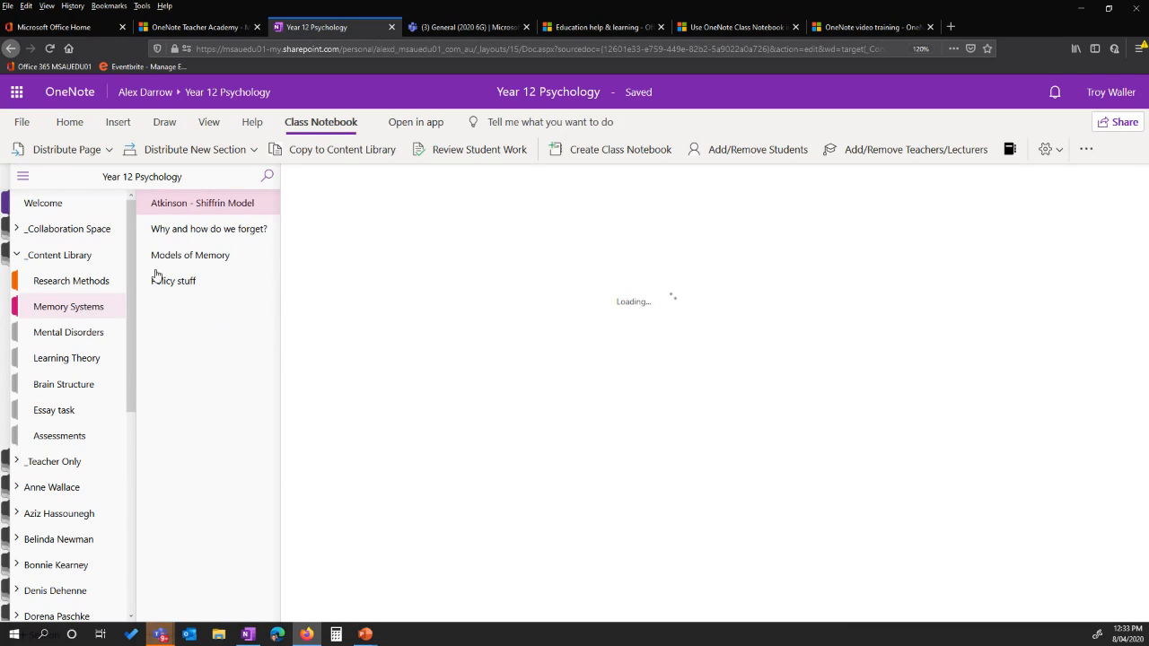
left_click(174, 258)
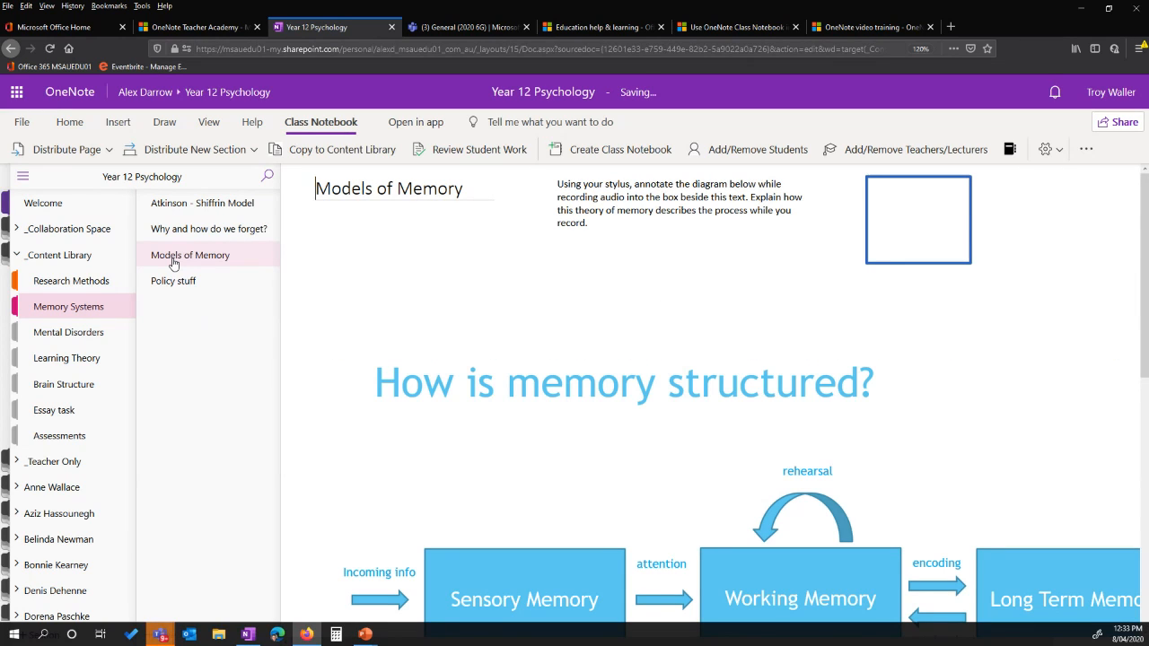
Prepare to distribute the "Models of Memory" page to the students' Class Notes section, and close without distributing it.
left_click(106, 151)
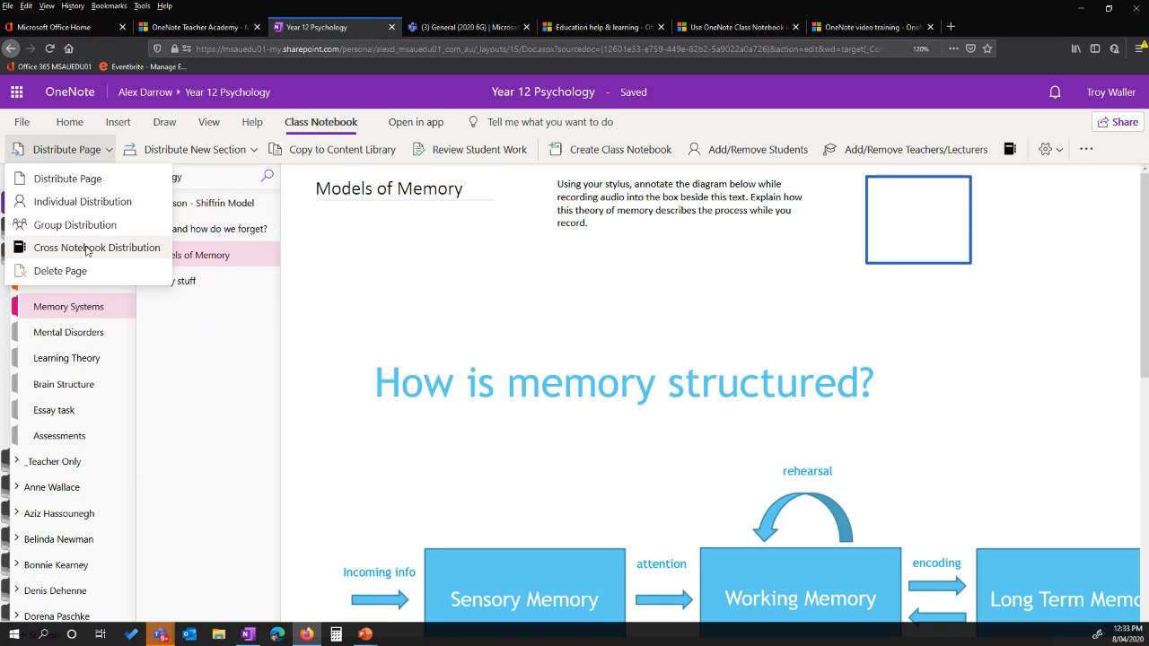
left_click(91, 181)
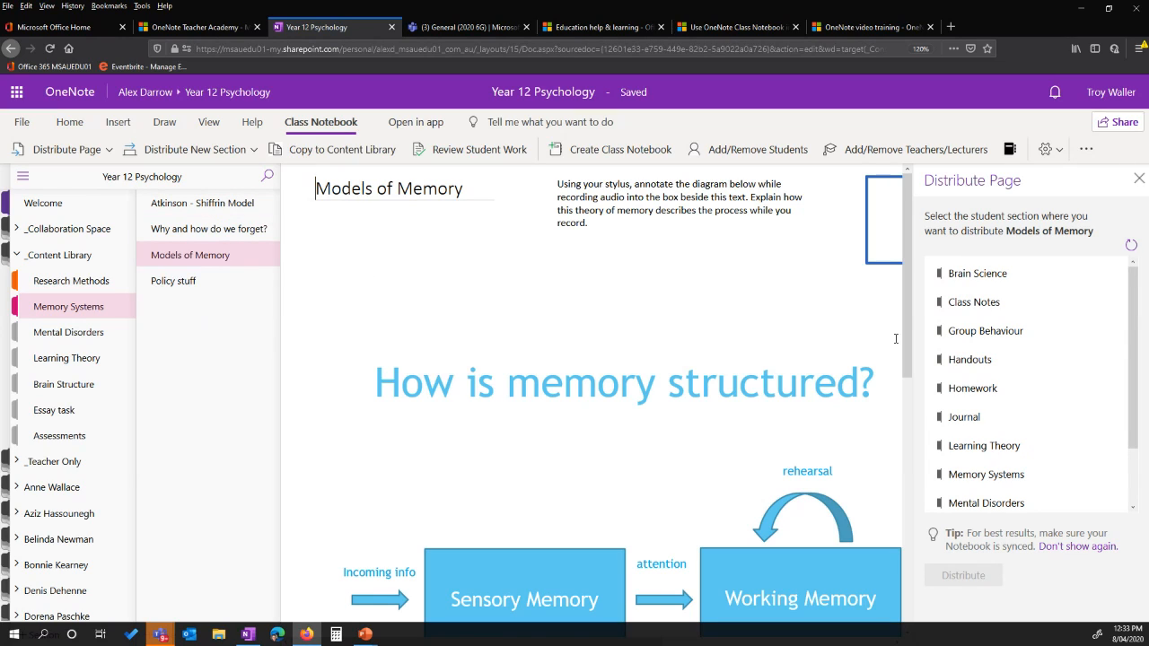
left_click(952, 308)
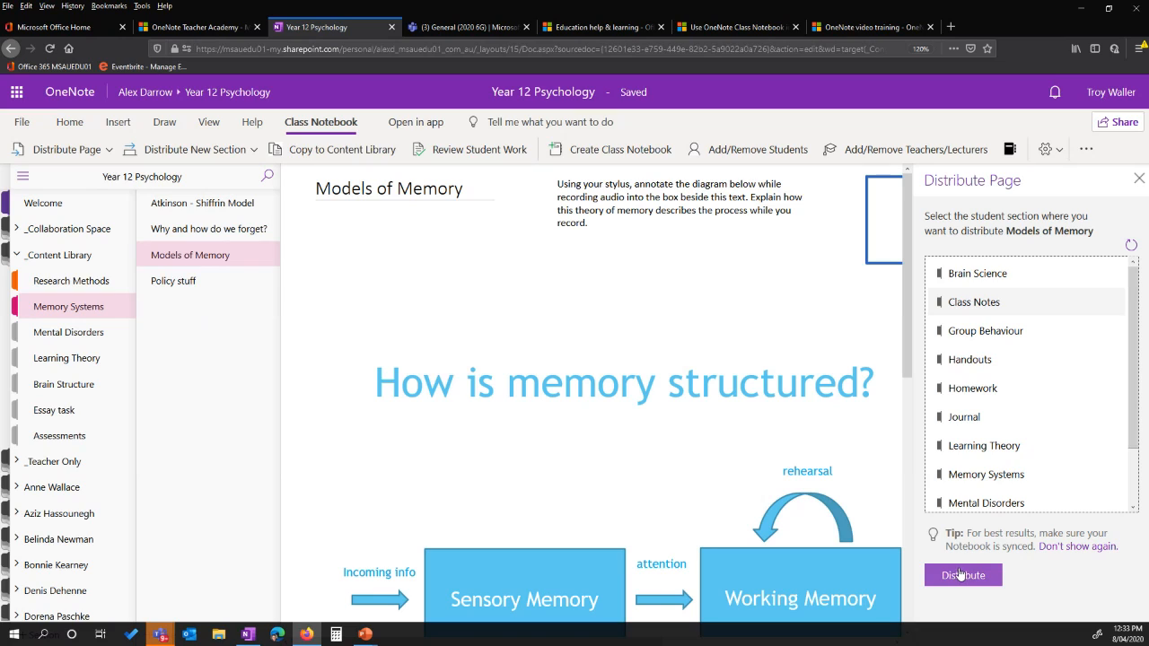
left_click(1139, 180)
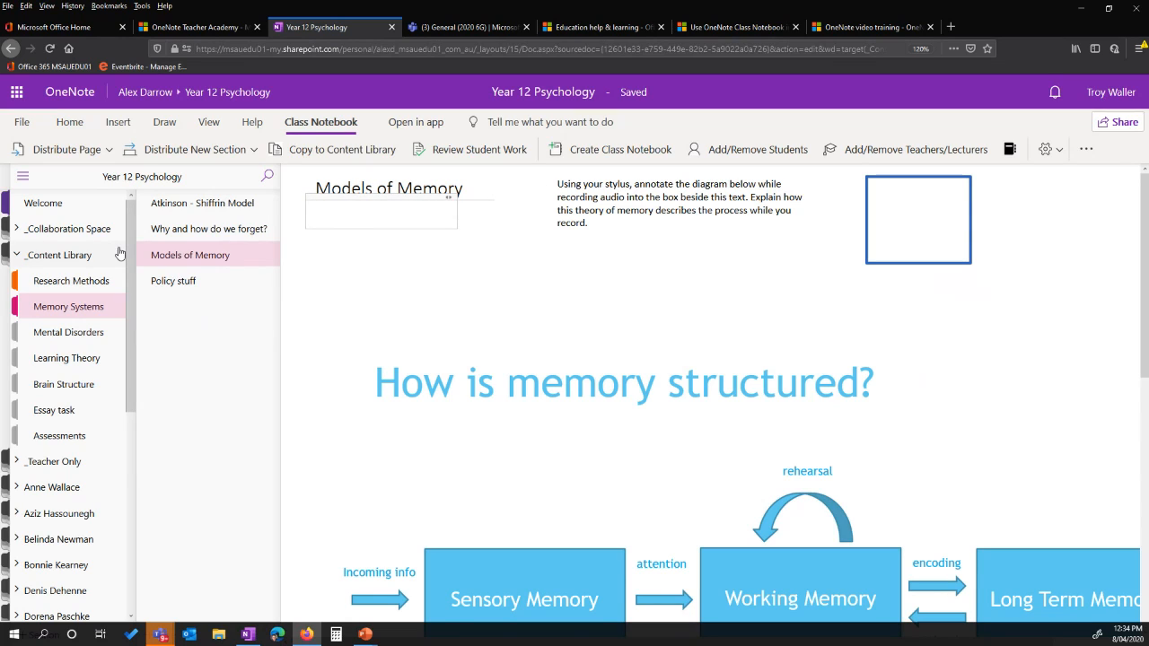
View the options for distributing a new section and expand the _Teacher Only section group.
left_click(253, 151)
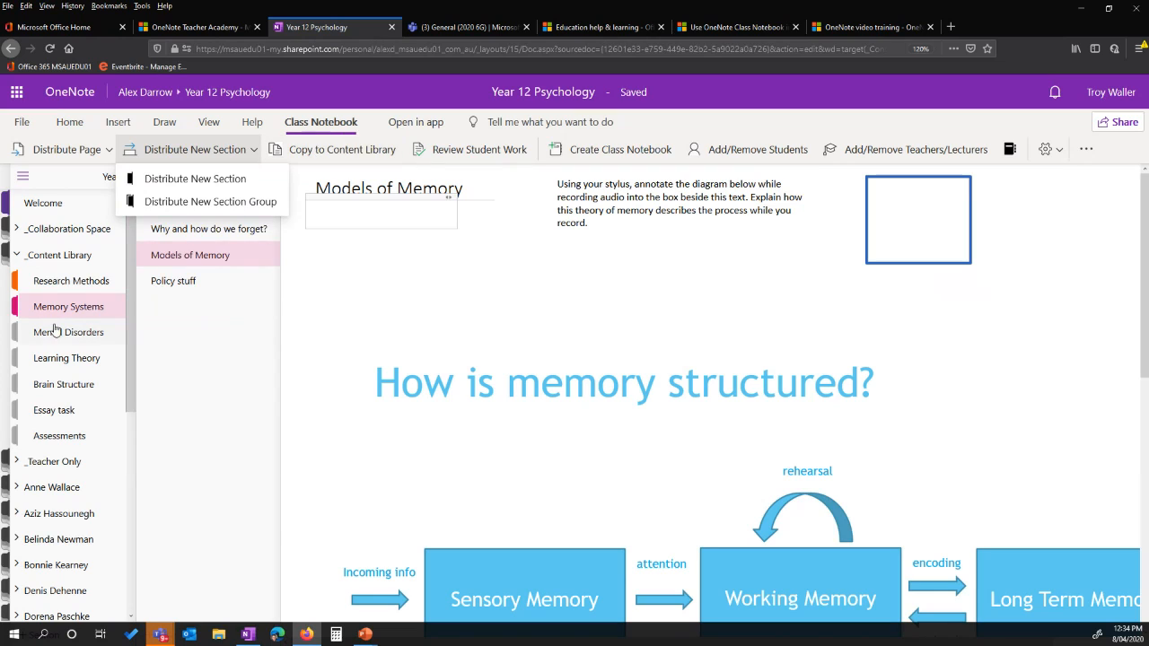
left_click(50, 465)
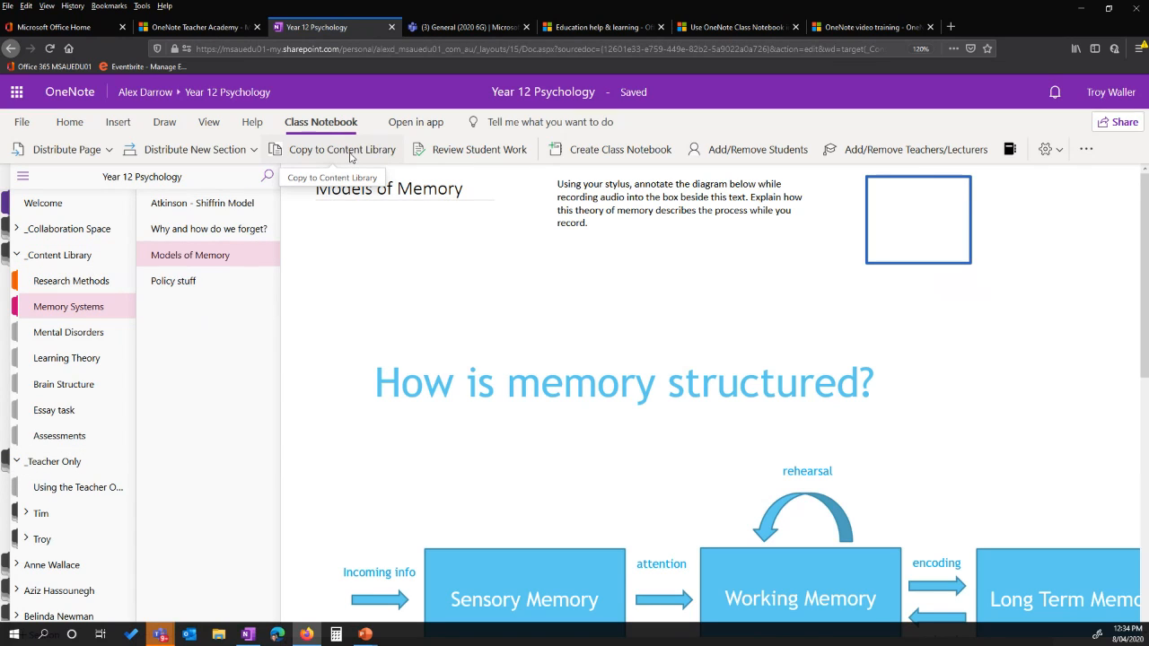
Review the first listed student's "Brain Structure Essay" page from the Homework section and close the review list.
left_click(459, 151)
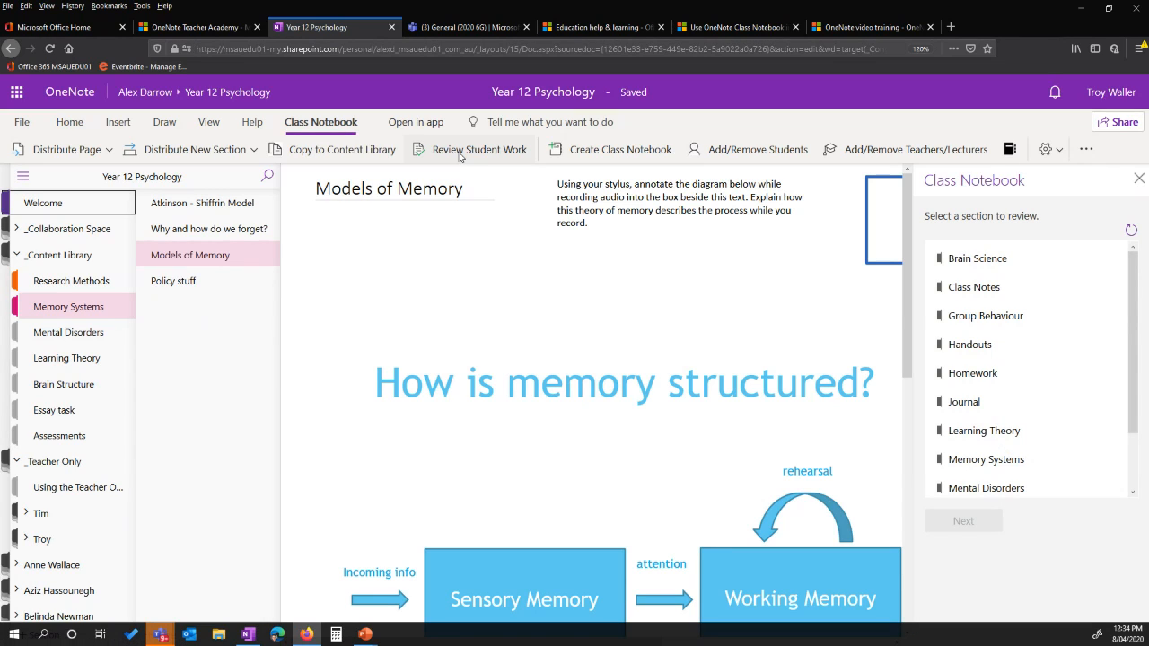
left_click(981, 380)
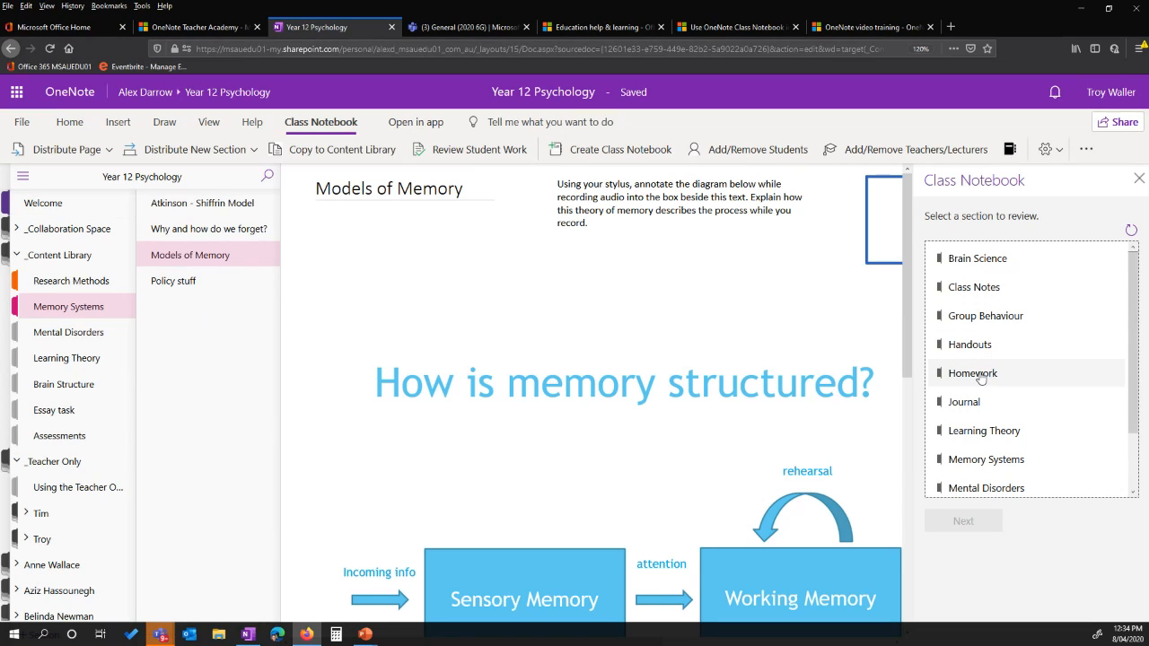
left_click(968, 521)
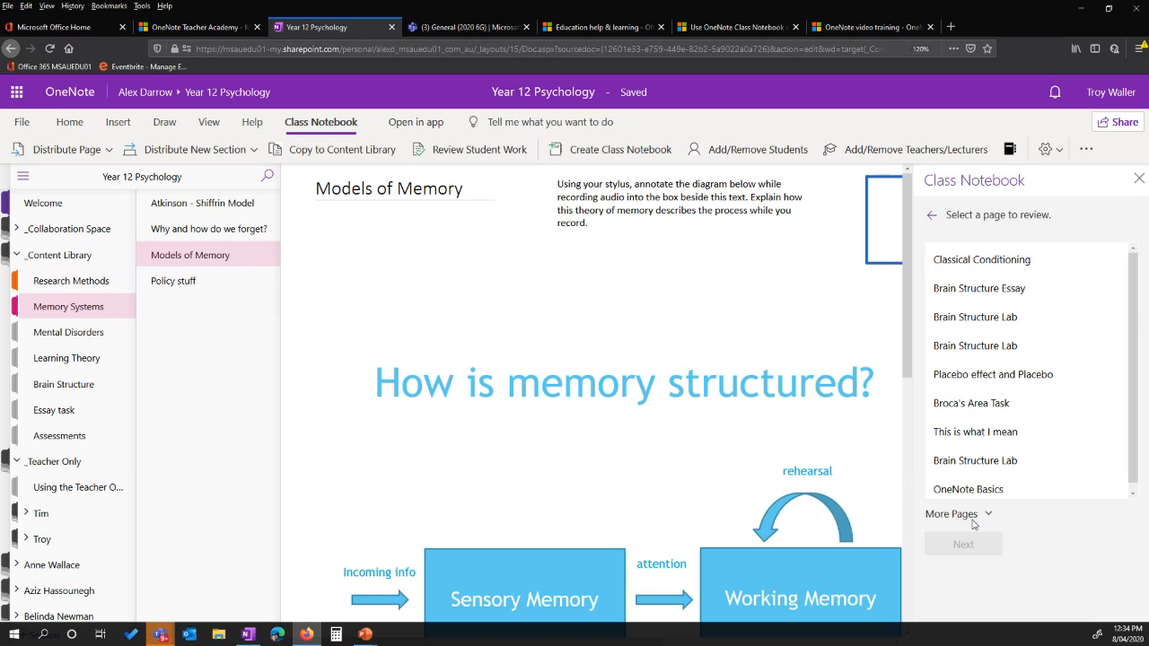
left_click(979, 296)
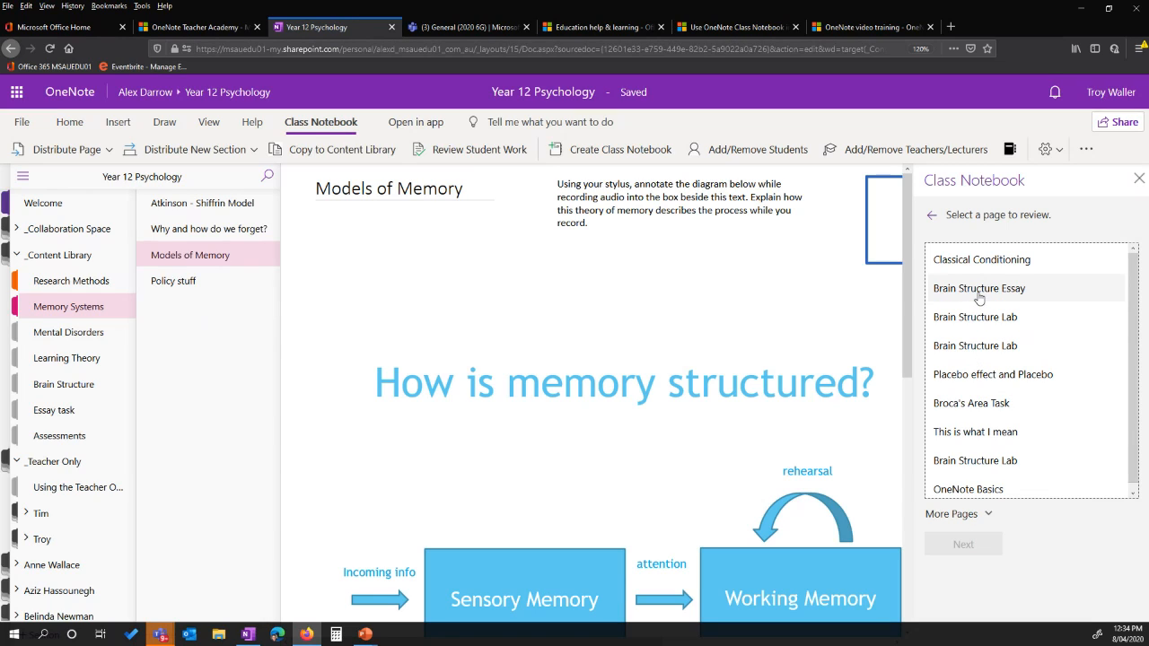
left_click(960, 544)
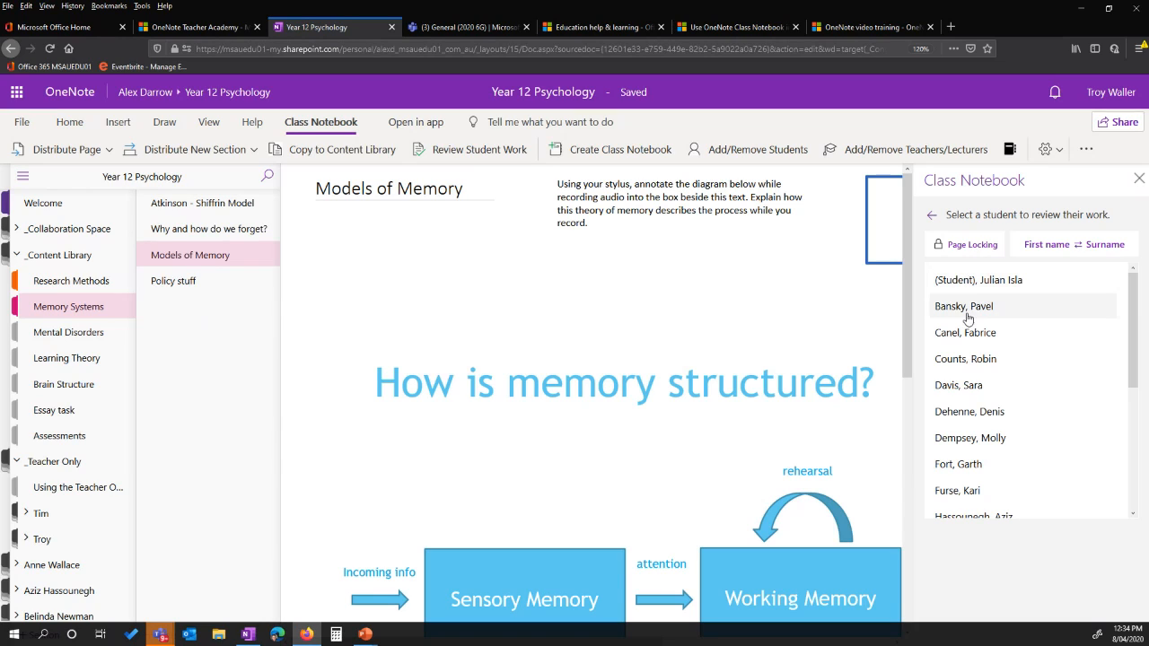
left_click(988, 286)
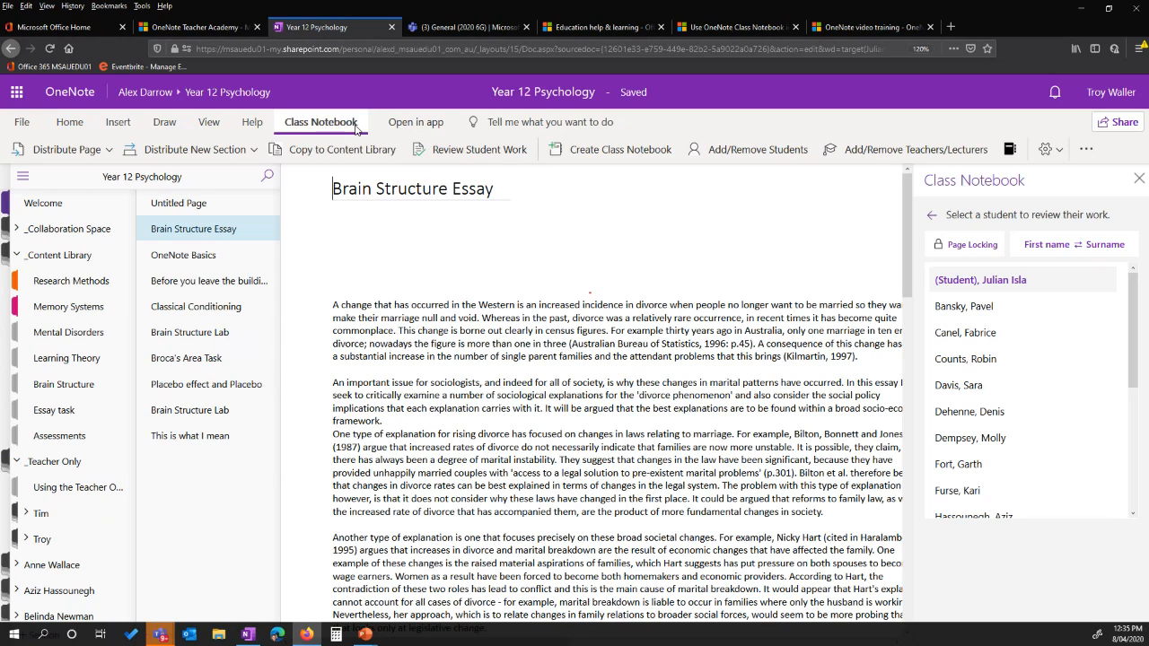
left_click(1139, 181)
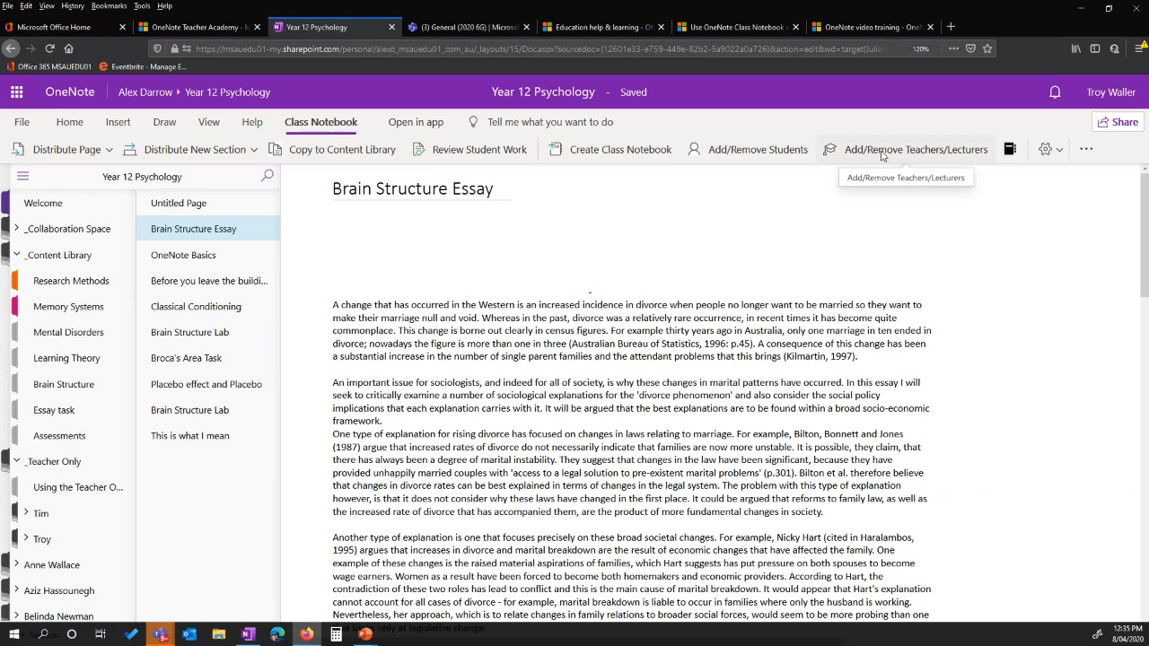
Open the management page for Year 12 Psychology, request the Collaboration Space permissions, and reload the page.
left_click(1010, 150)
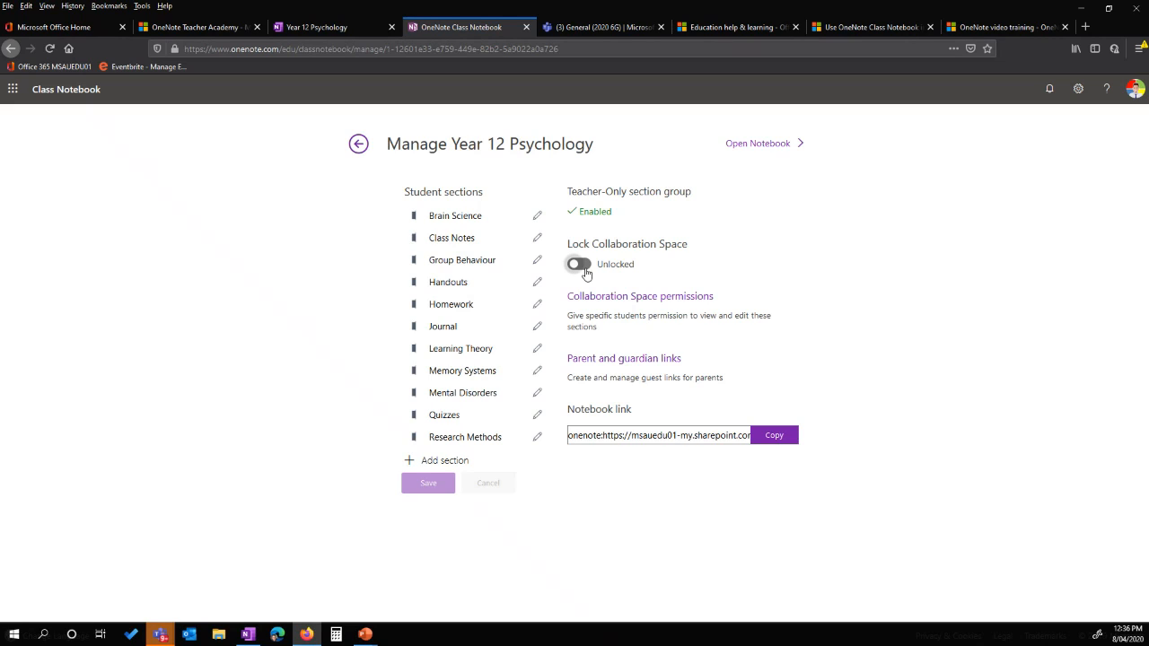
left_click(631, 297)
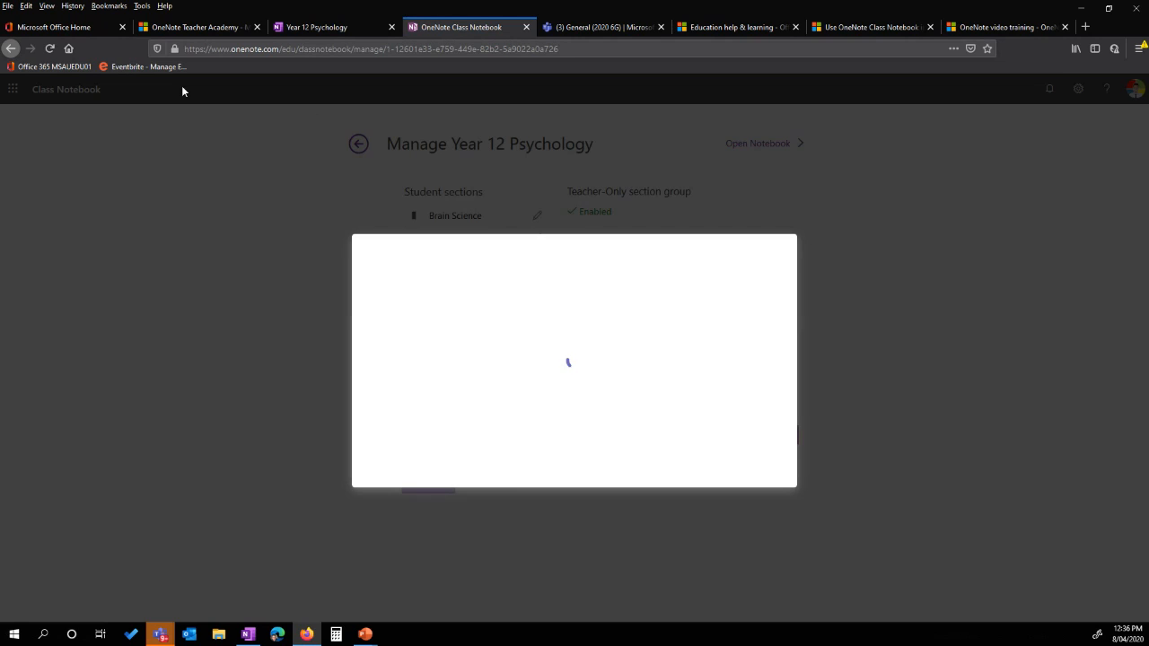
left_click(51, 48)
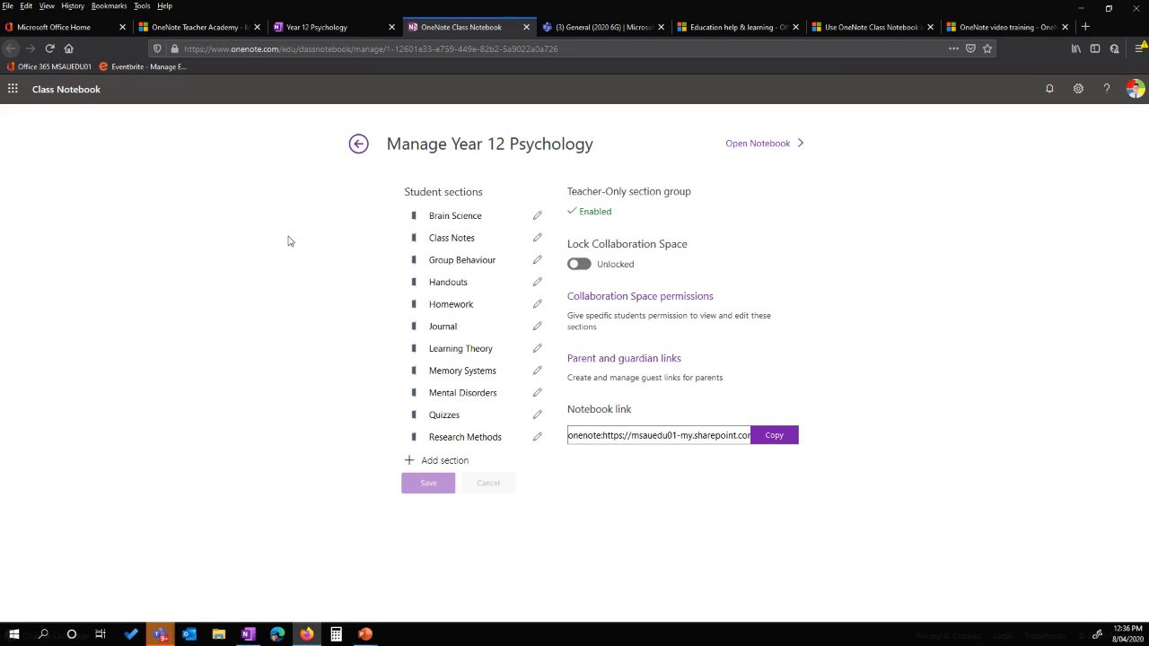
View the parent and guardian link options for student notebooks and the Content Library without creating a link.
left_click(598, 361)
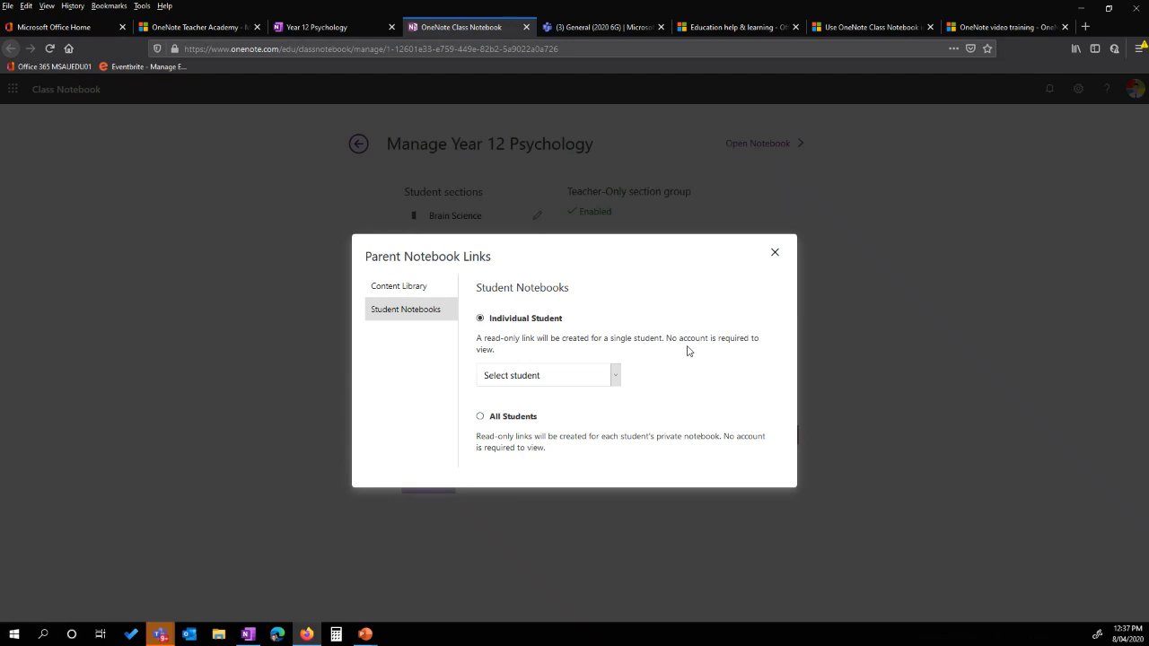
left_click(405, 285)
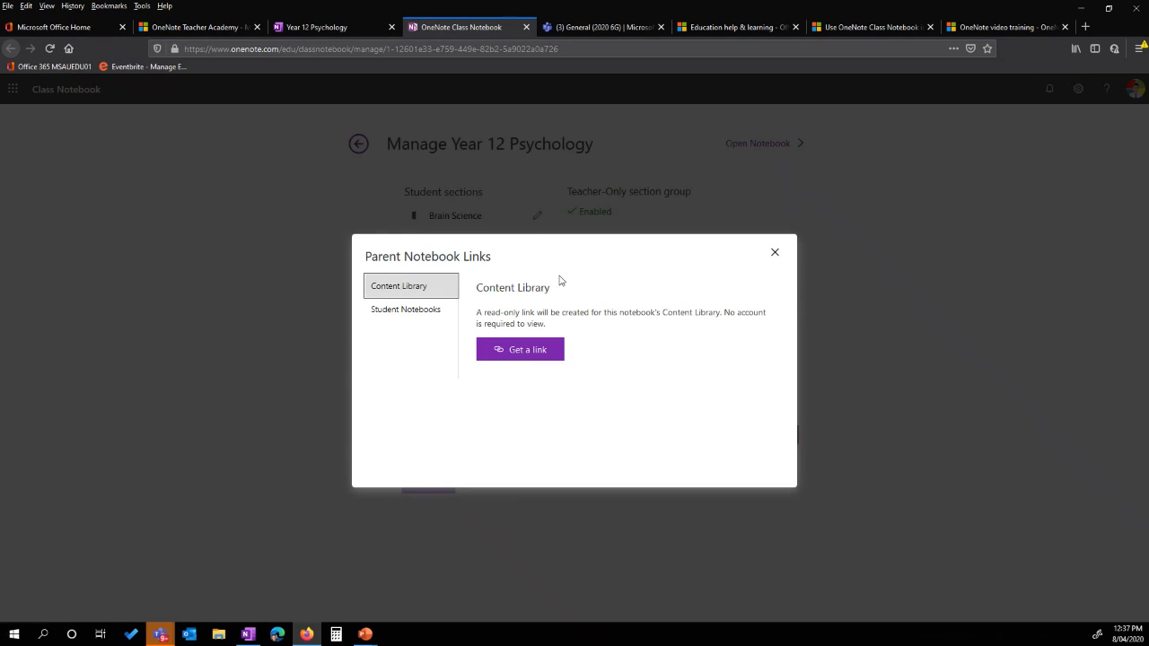
left_click(774, 256)
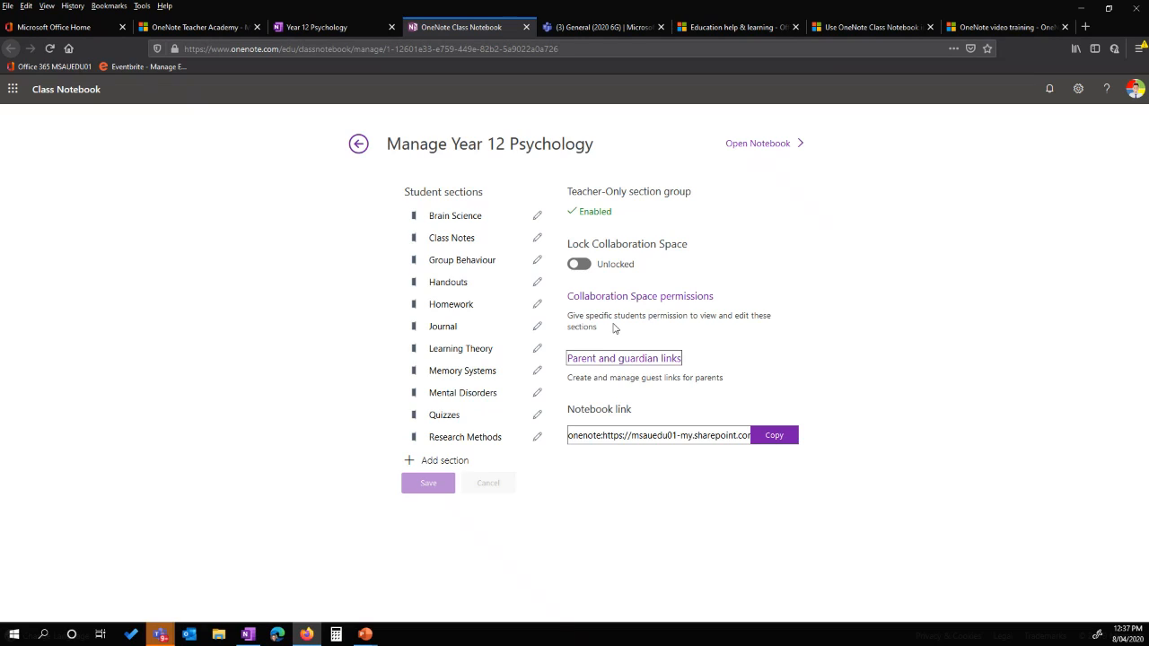
Switch past the presentation to the OneNote desktop app and display the basic text formatting tools.
key("alt+Tab")
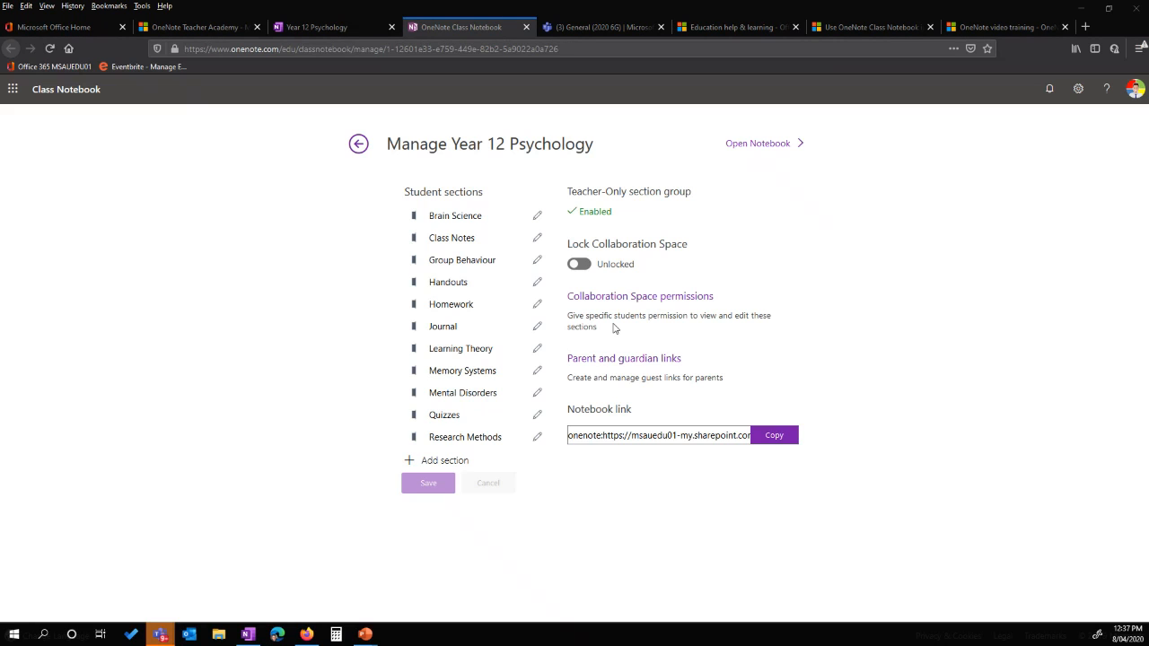
key("alt+Tab")
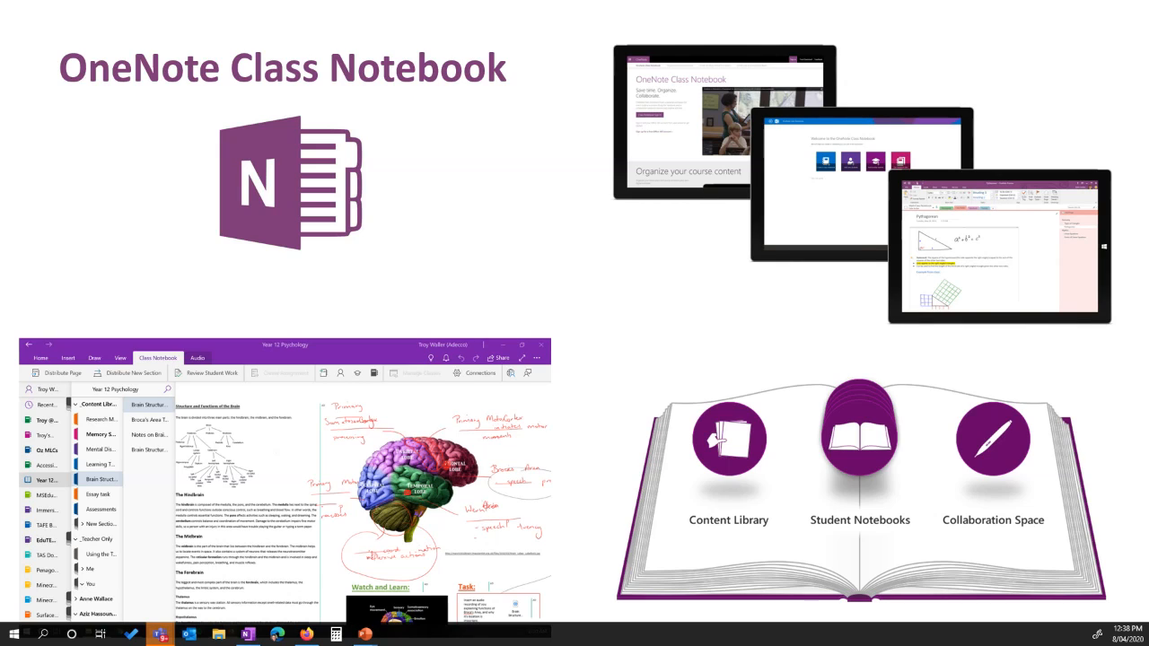
key("alt+Tab")
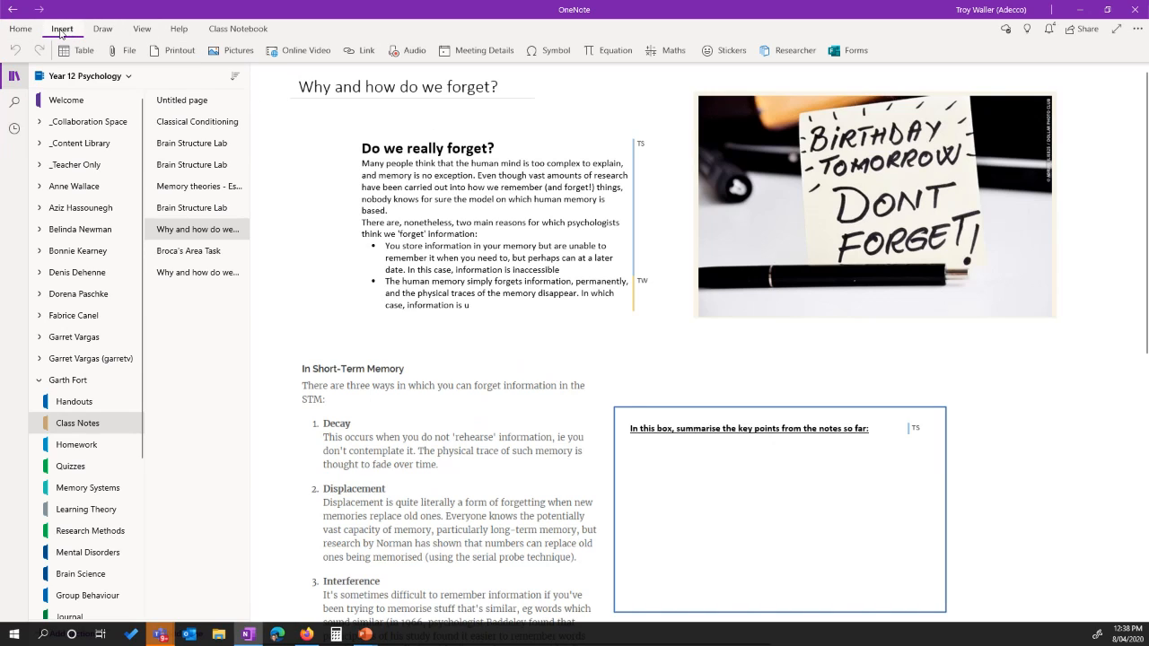
left_click(20, 28)
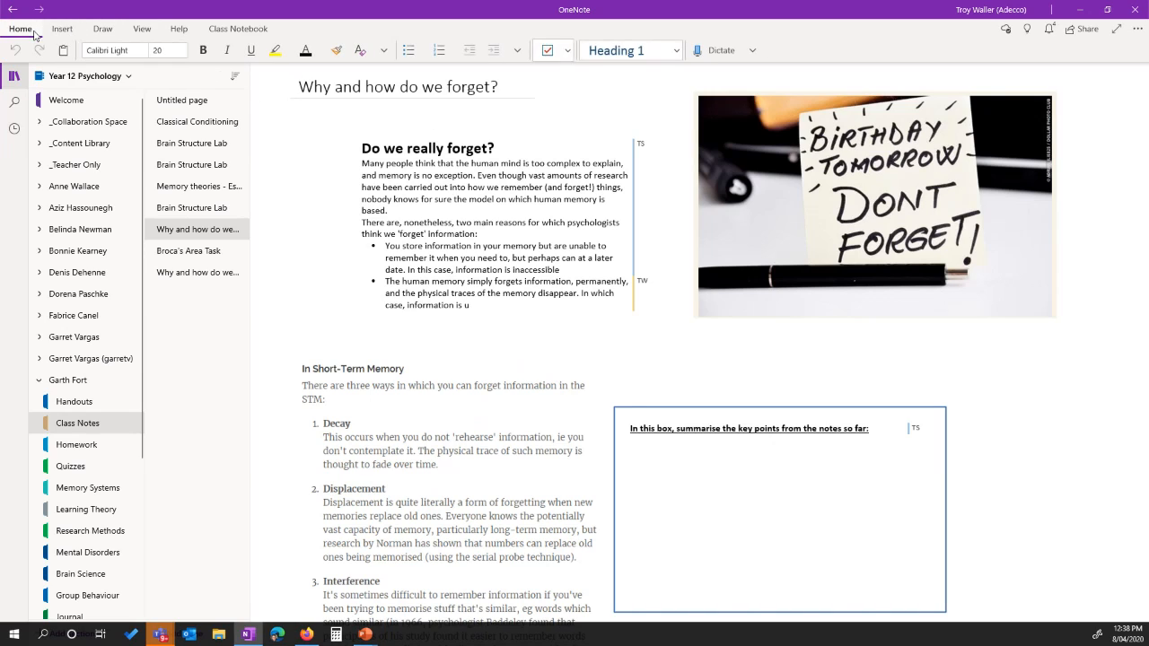
View the available dictation languages without changing the selection, and switch to the OneNote Class Notebook presentation.
left_click(753, 51)
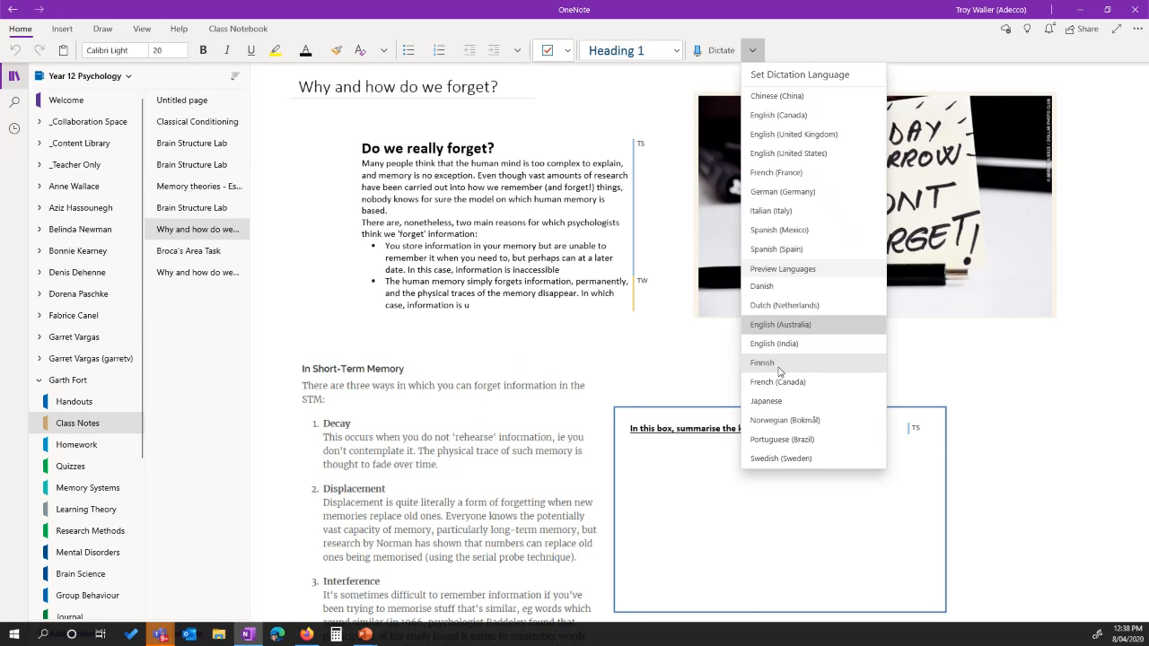
left_click(1088, 446)
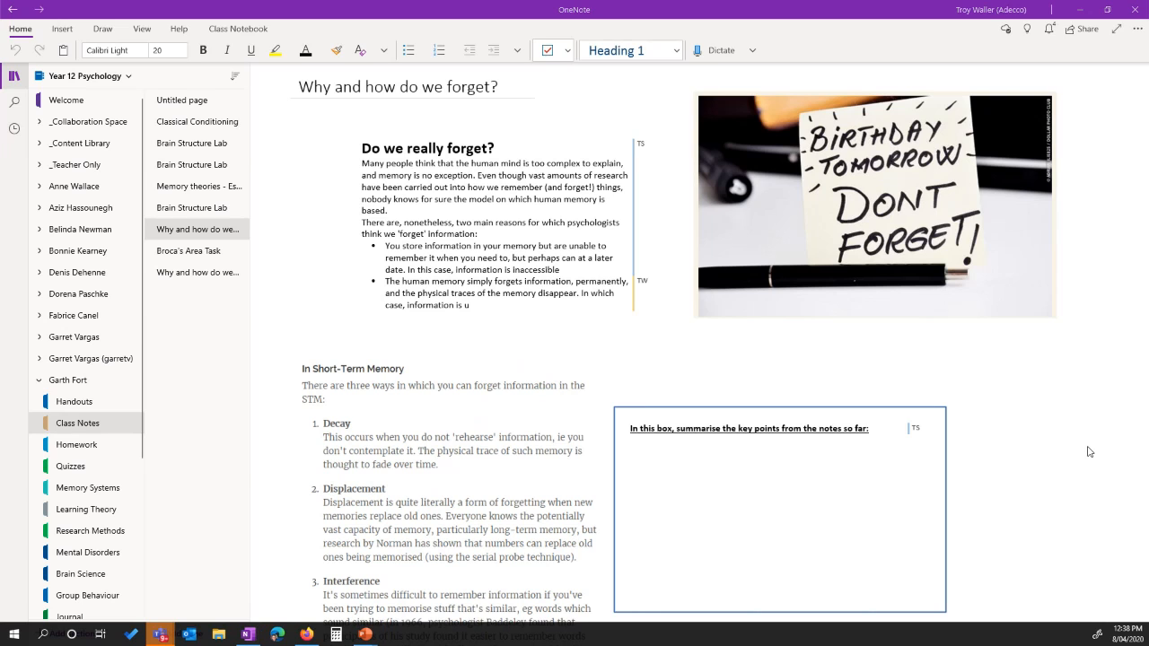
key("alt+Tab")
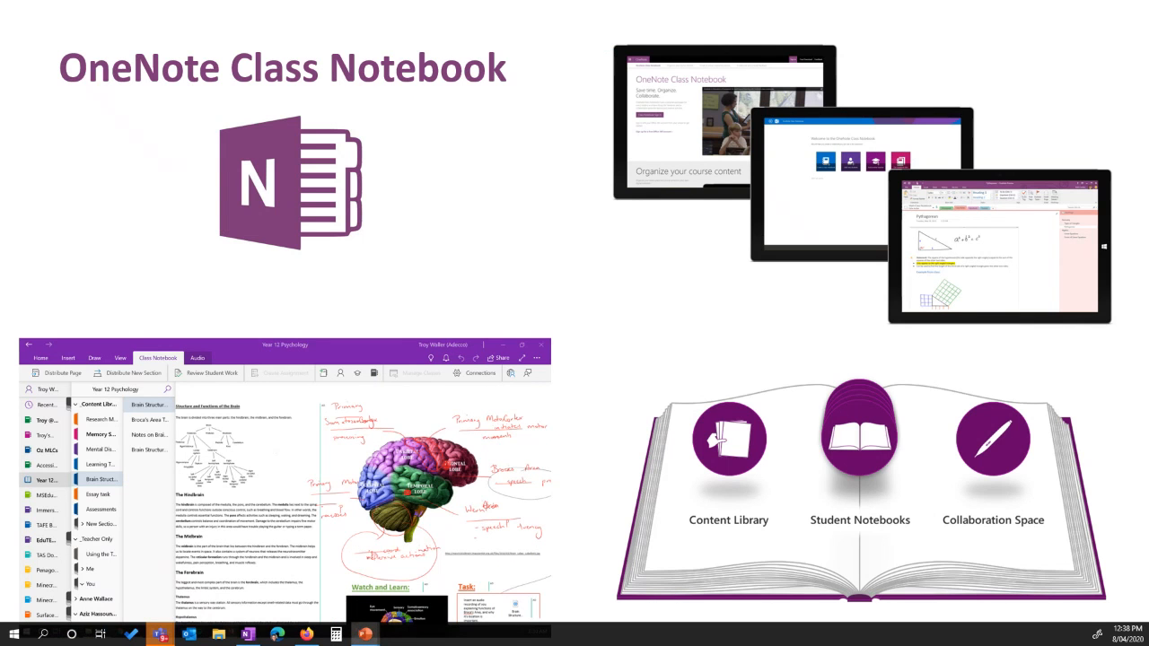
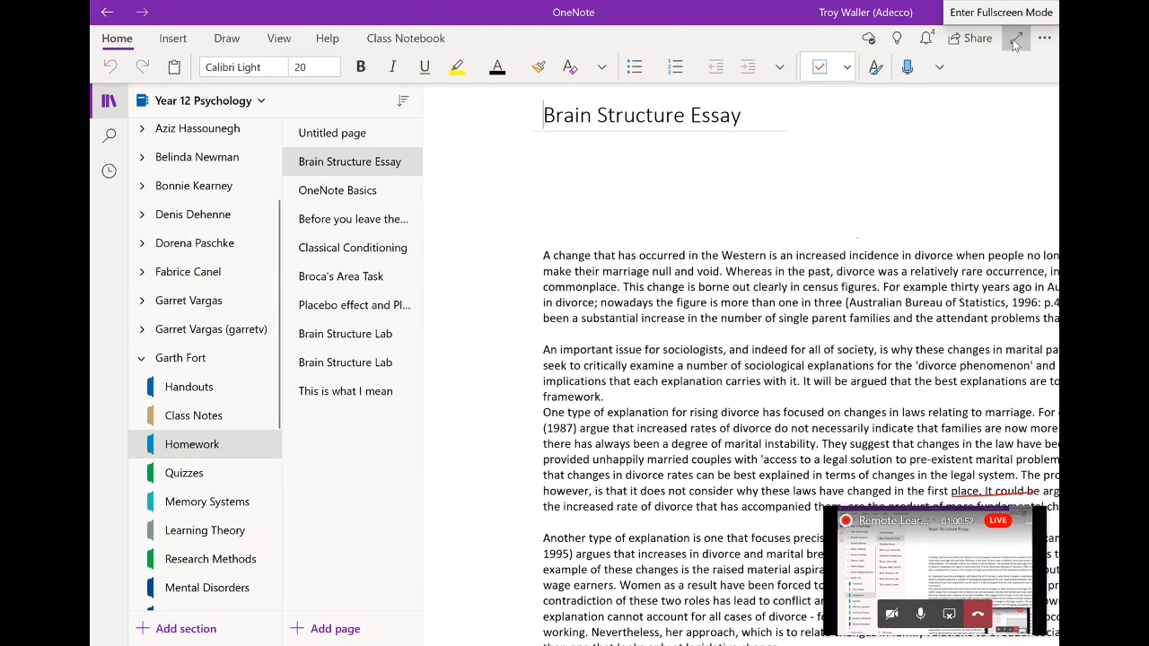
Show the Brain Structure Essay page in full screen and return to the normal notebook view.
left_click(1014, 43)
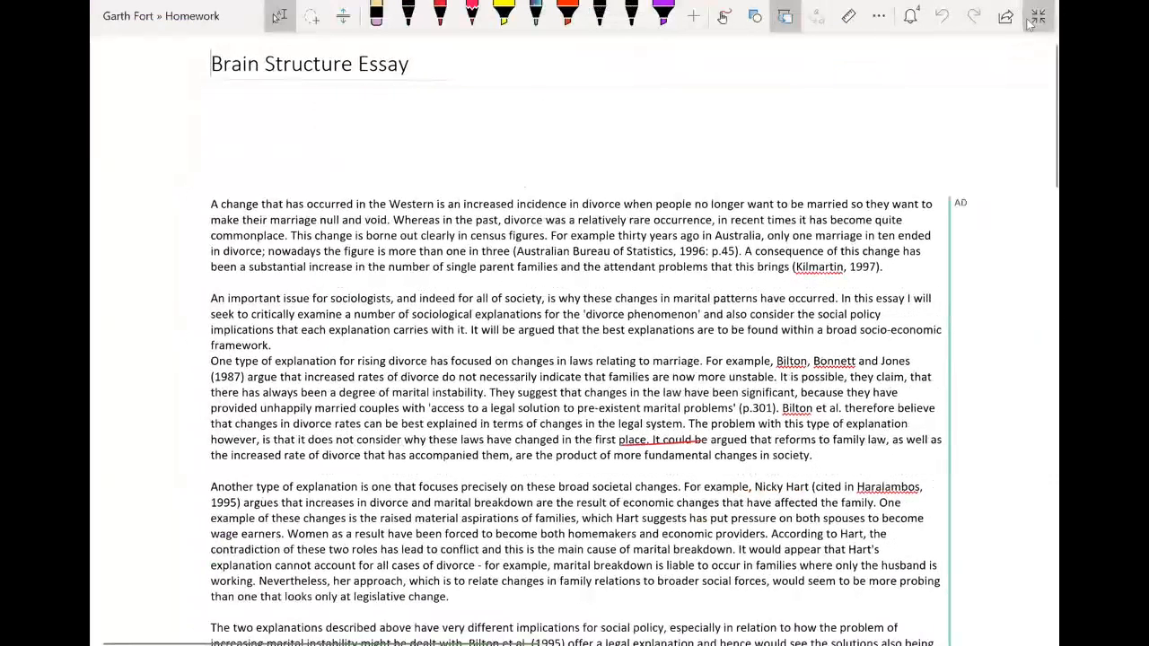
left_click(1036, 17)
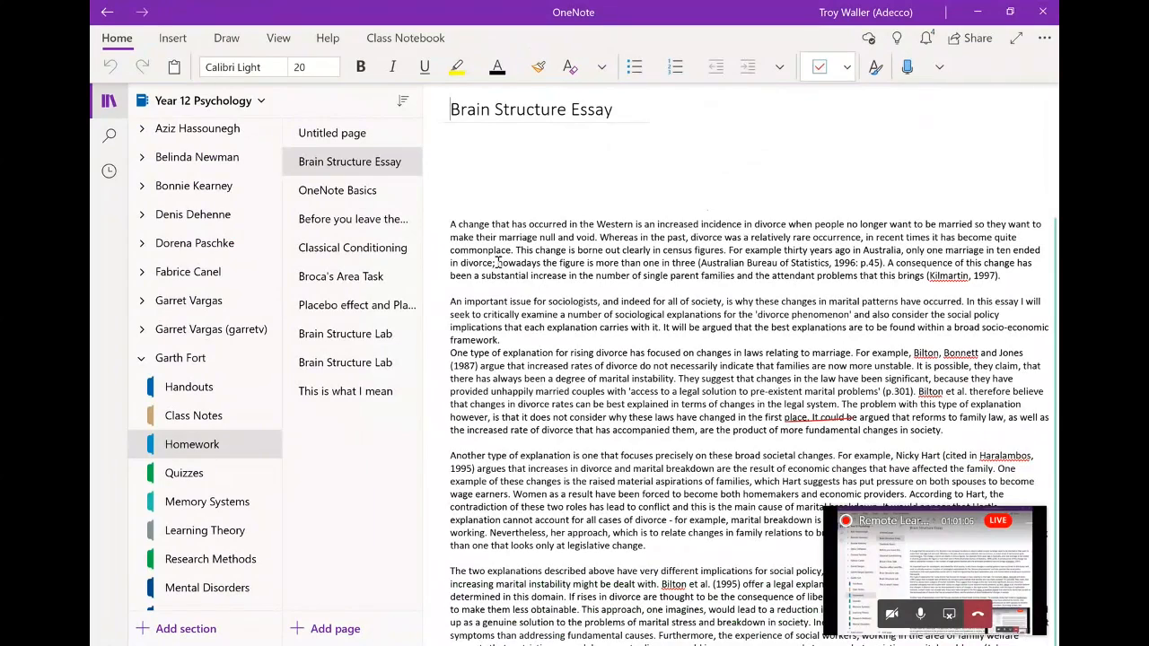
Choose the first drawing pen and change its ink colour to red, keeping the thinnest stroke.
left_click(227, 38)
left_click(303, 62)
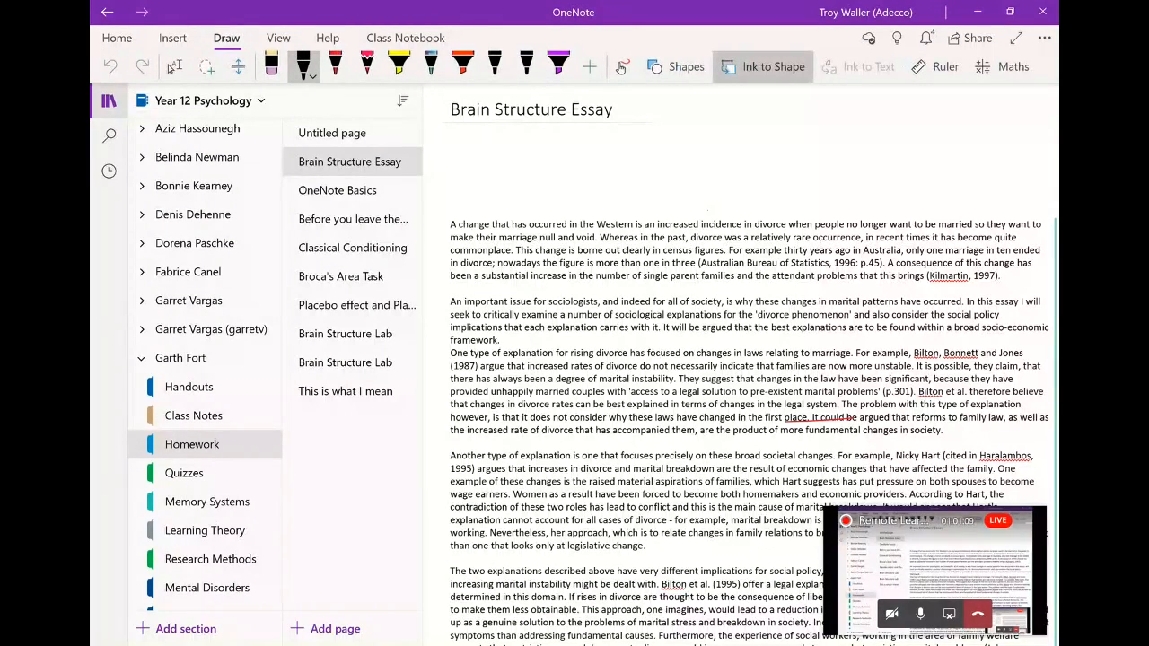
left_click(336, 62)
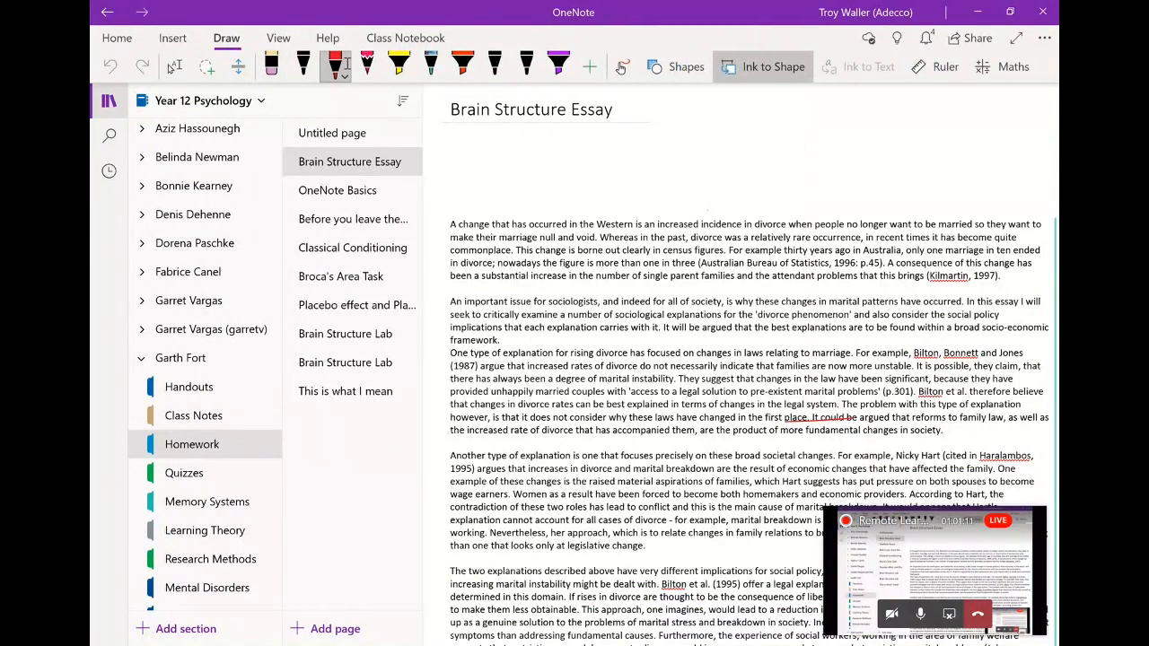
left_click(337, 65)
left_click(303, 65)
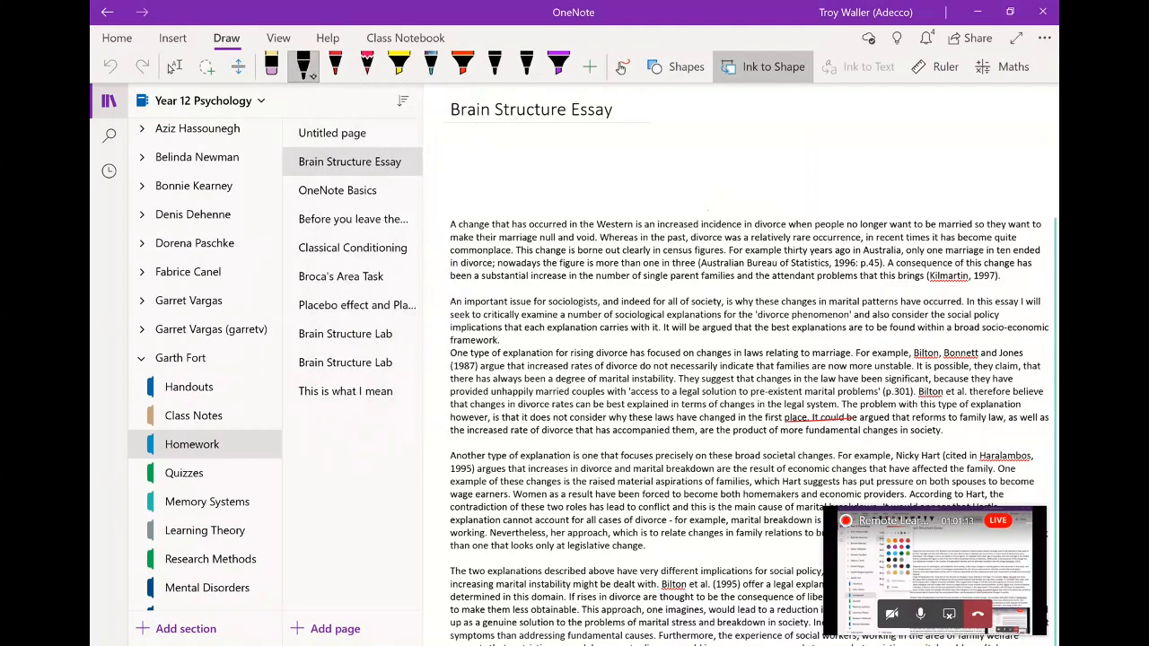
left_click(303, 64)
left_click(408, 171)
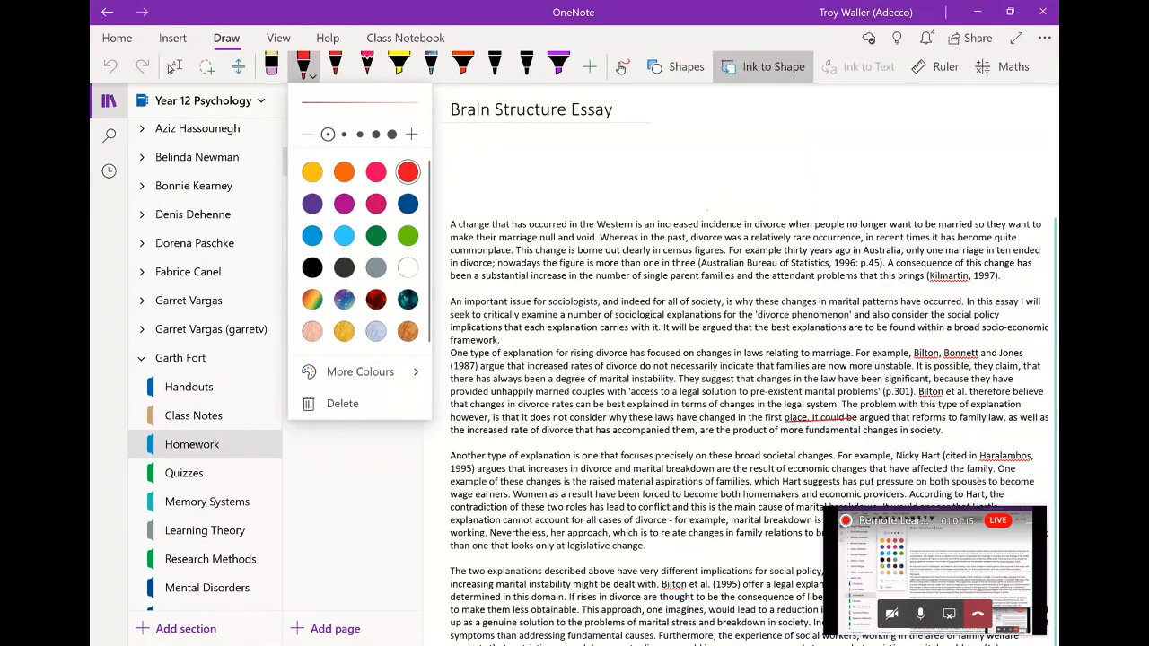
Start an audio recording in the blank area above the essay's first paragraph.
left_click(172, 38)
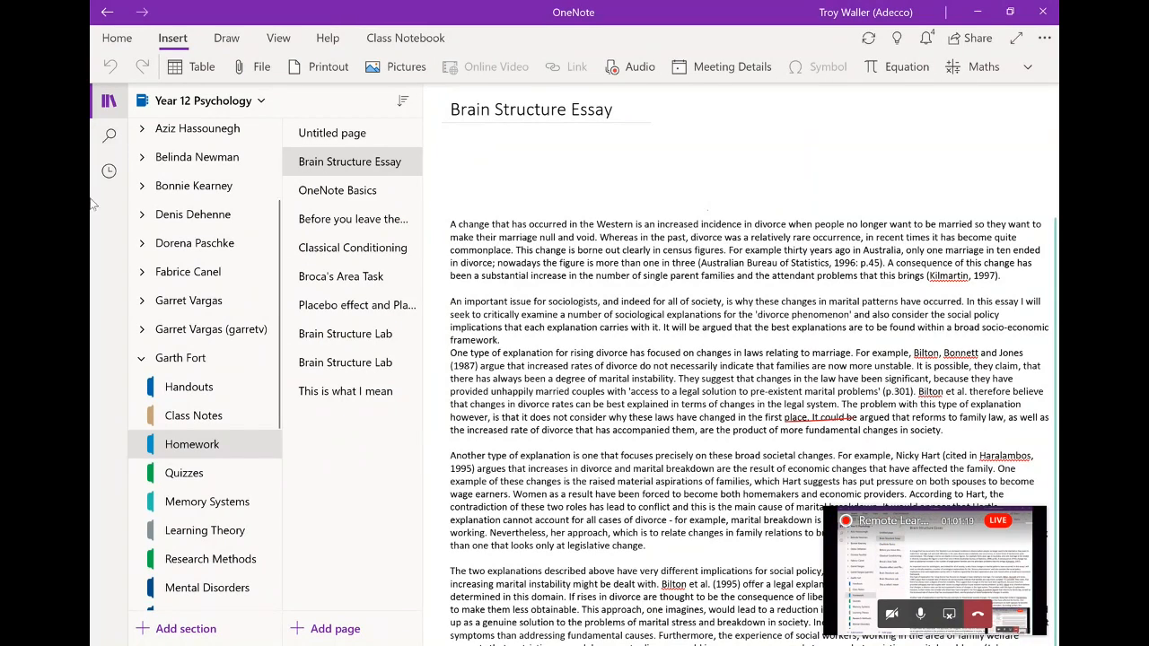
left_click(795, 137)
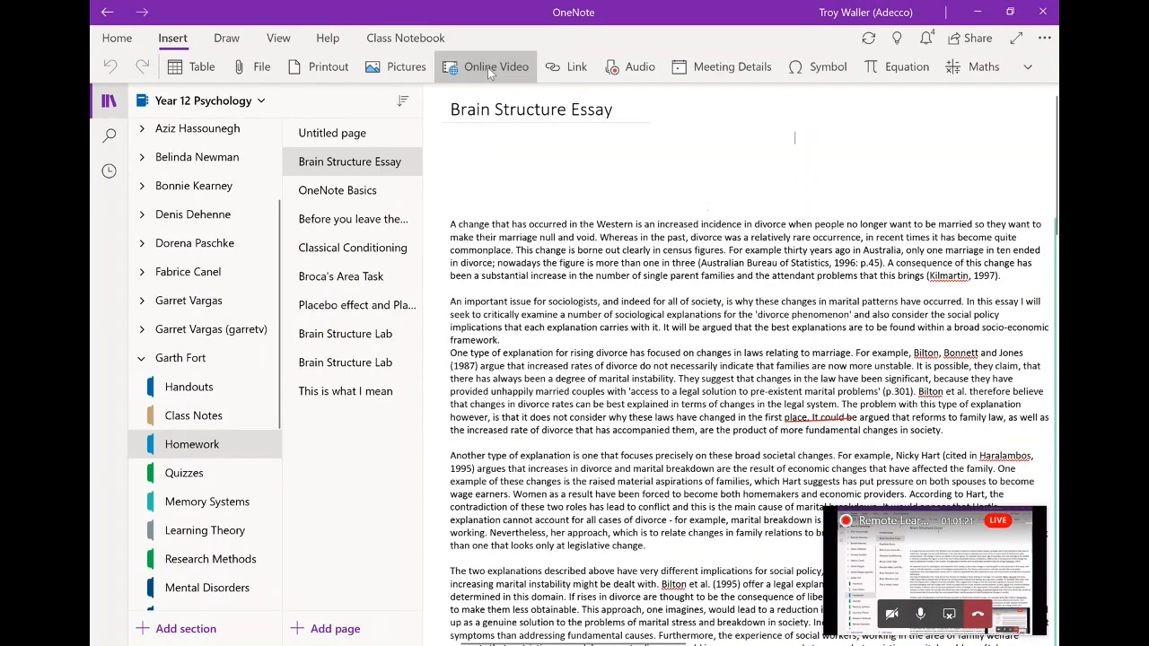
left_click(635, 70)
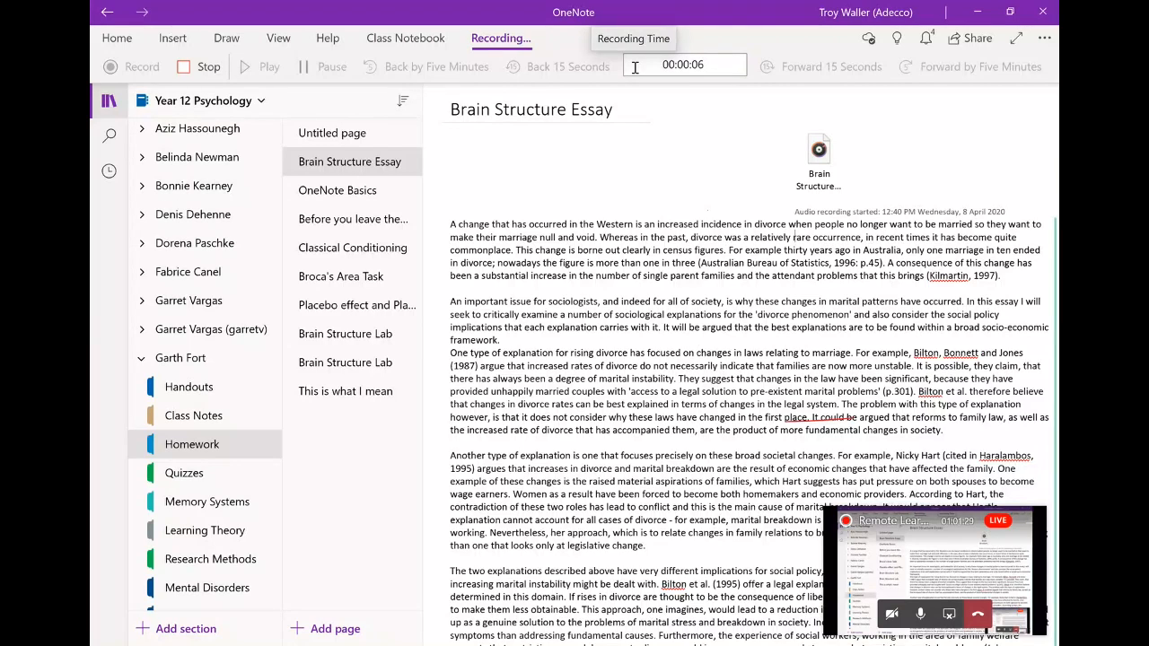
Mark two passages of the essay with red circles, leader lines and handwritten comment strokes while recording, with Ink to Shape turned off for the later strokes.
mouse_move(485, 219)
left_mouse_down()
mouse_move(528, 253)
mouse_move(517, 212)
mouse_move(572, 179)
left_mouse_up()
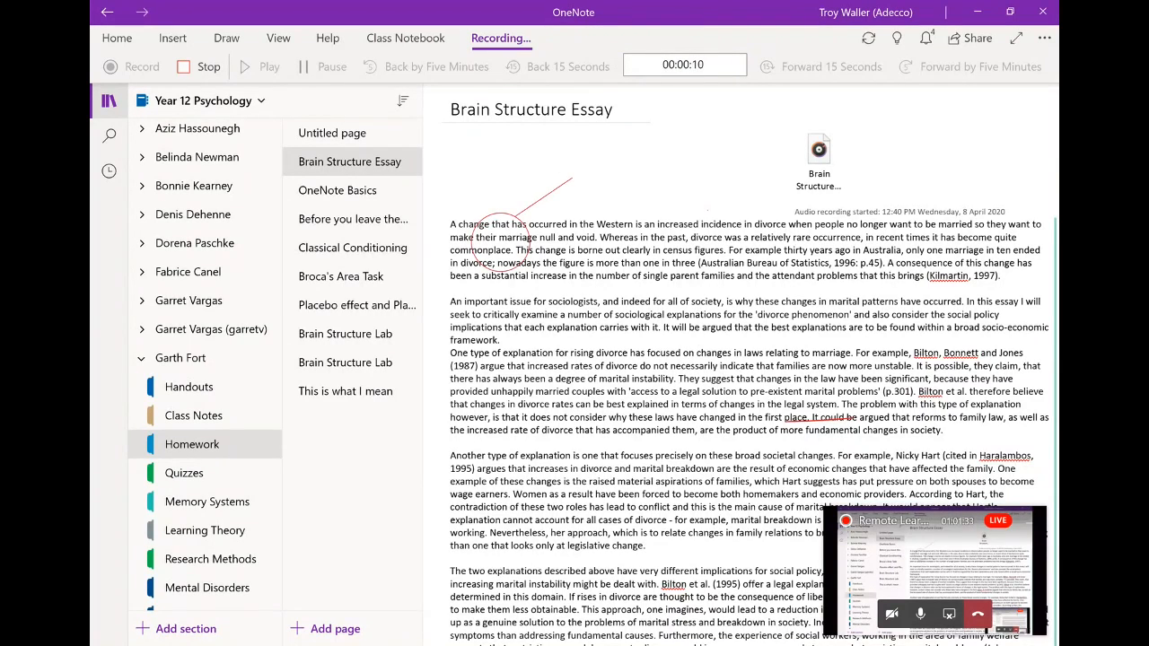
left_click(226, 37)
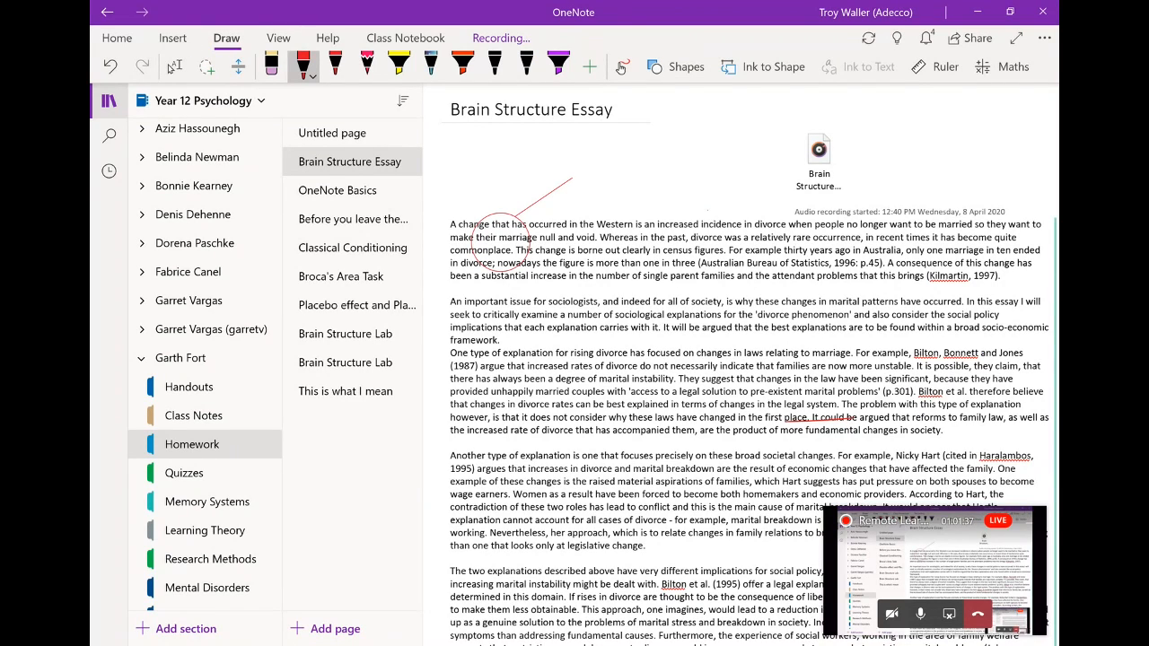
mouse_move(582, 154)
left_mouse_down()
mouse_move(636, 136)
mouse_move(593, 177)
mouse_move(667, 158)
left_mouse_up()
mouse_move(557, 334)
left_mouse_down()
mouse_move(490, 353)
mouse_move(648, 255)
mouse_move(680, 198)
left_mouse_up()
mouse_move(682, 190)
left_mouse_down()
mouse_move(727, 154)
mouse_move(729, 167)
left_mouse_up()
left_click_drag(709, 221, 738, 192)
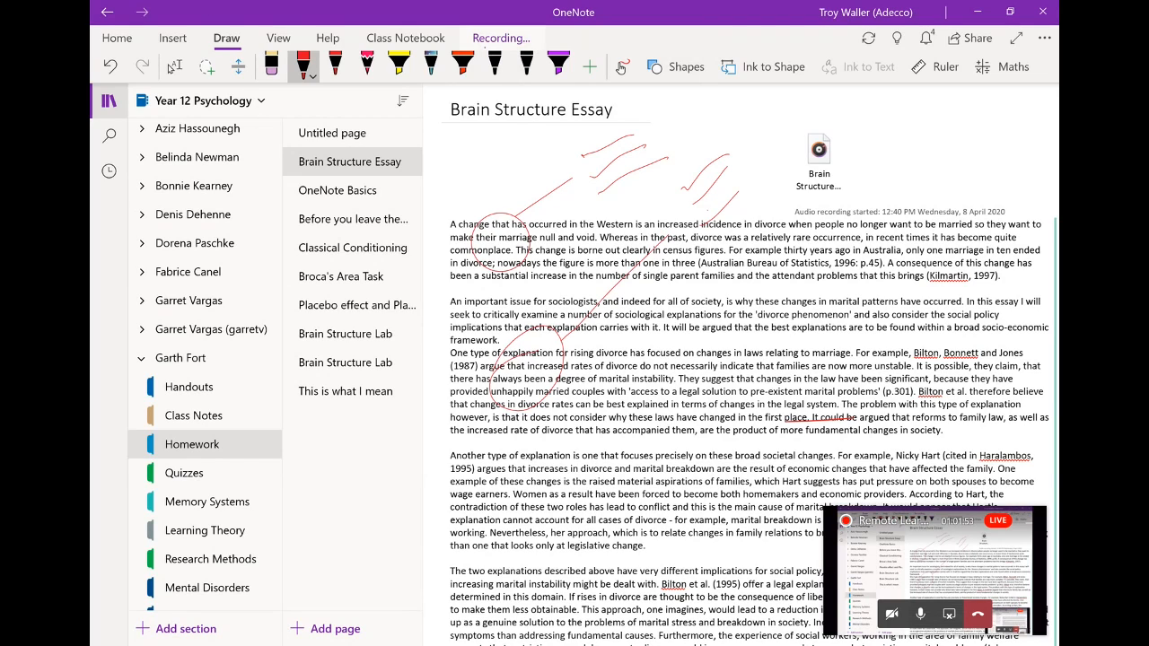
Stop the audio recording, play it back alongside the ink annotations, and pause the playback.
left_click(501, 38)
left_click(202, 66)
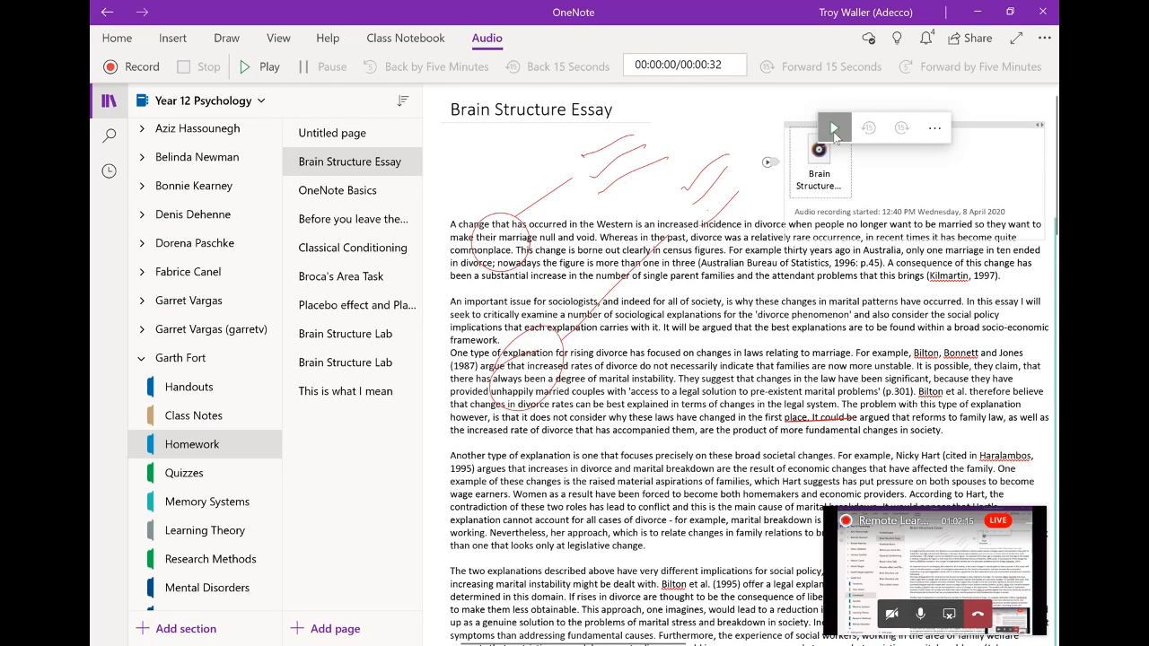
left_click(835, 137)
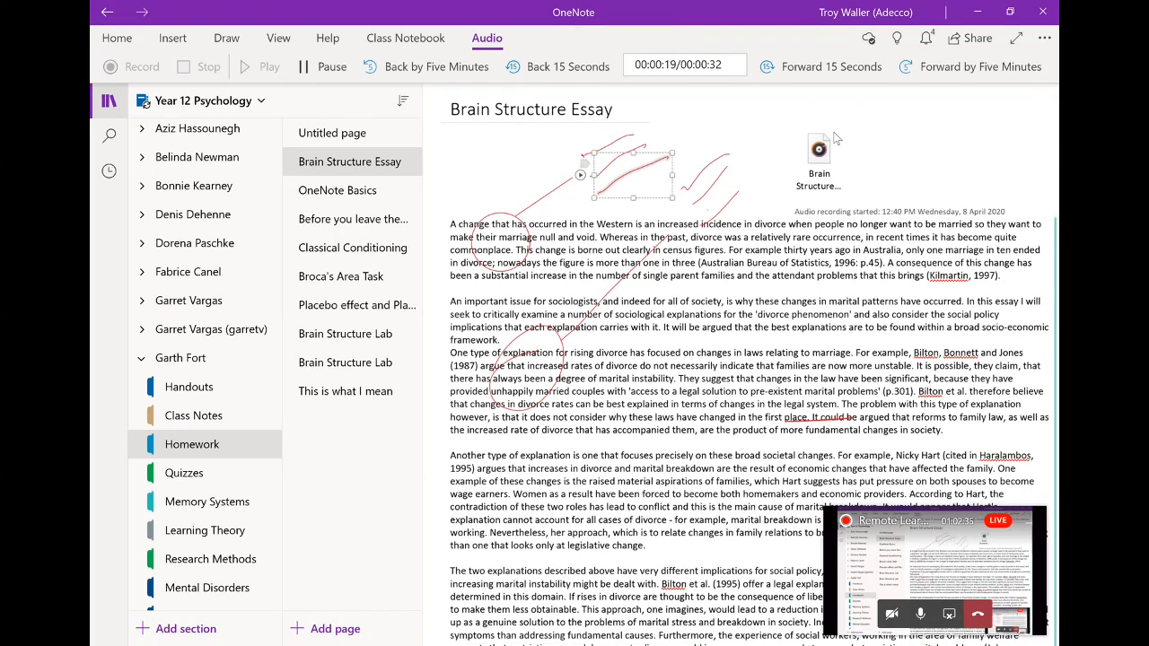
left_click(331, 68)
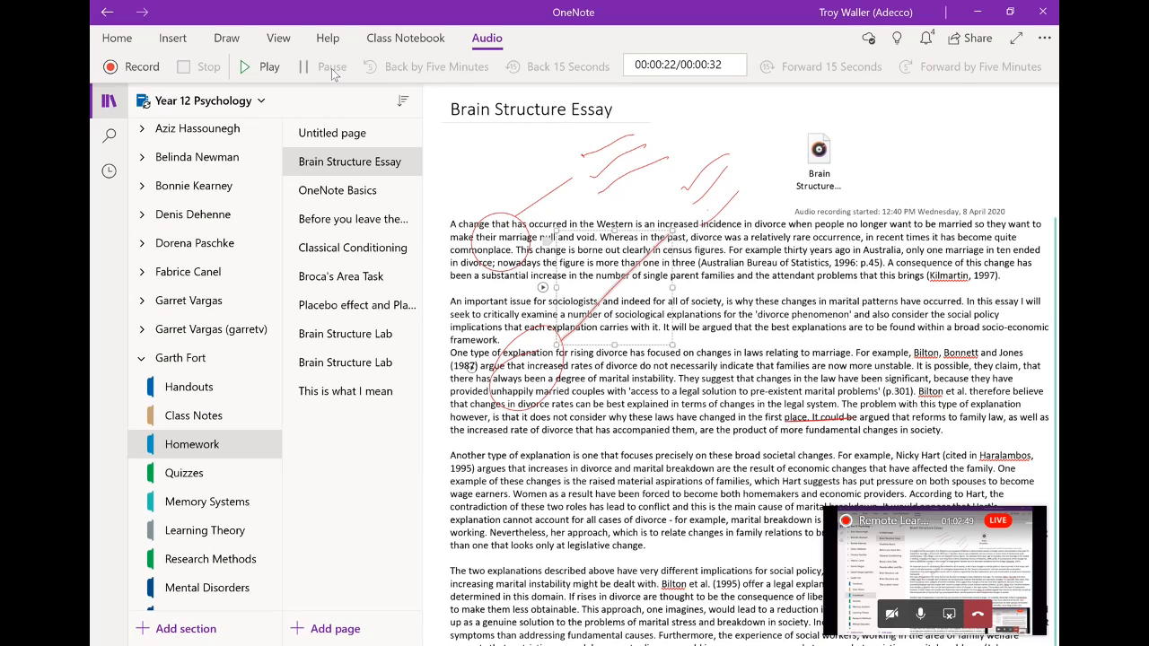
Delete the audio file from the essay page and start a new recording in its place.
left_click(224, 43)
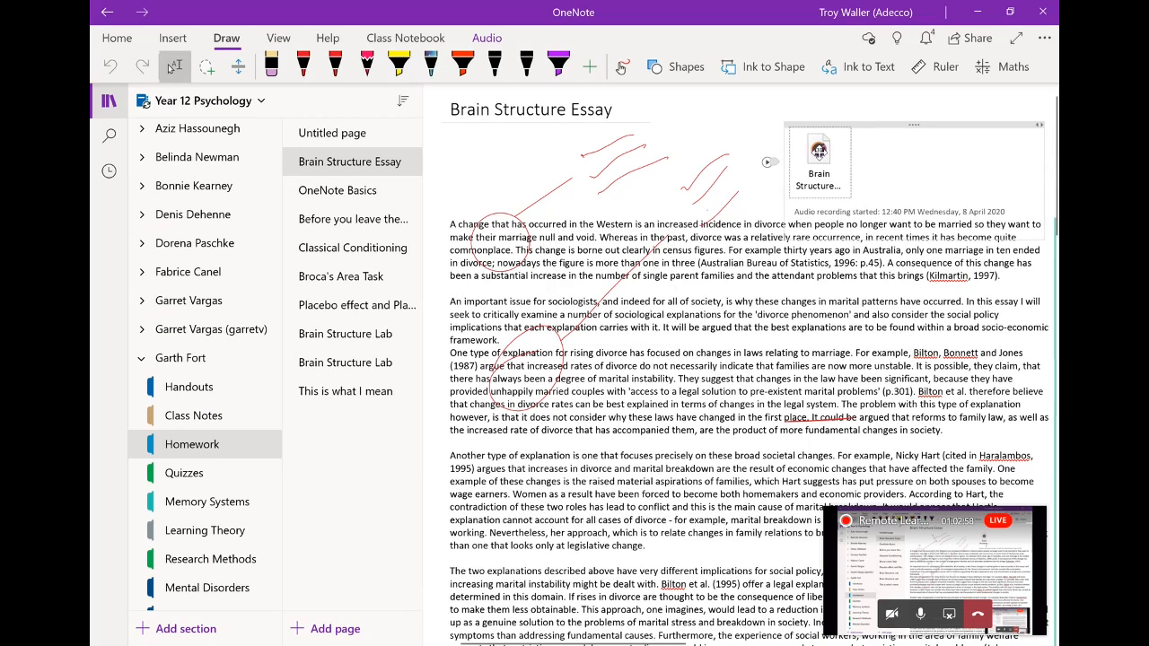
left_click(819, 151)
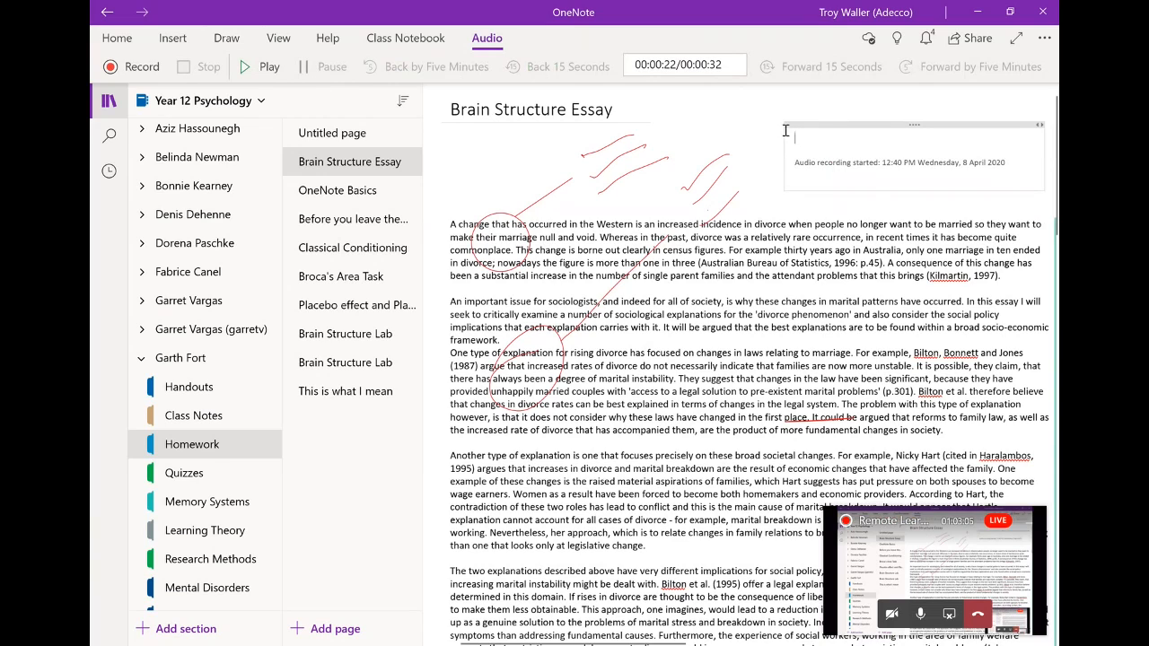
left_click(127, 72)
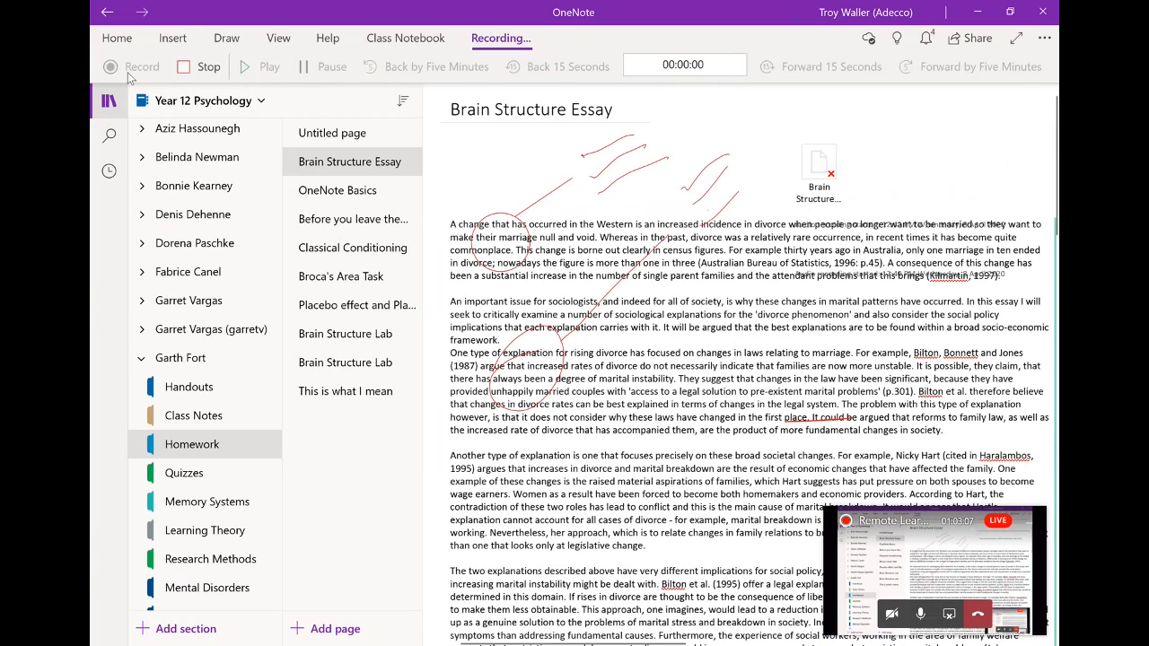
Select the red circle on the first paragraph and the new audio file, and stop the recording.
left_click(224, 40)
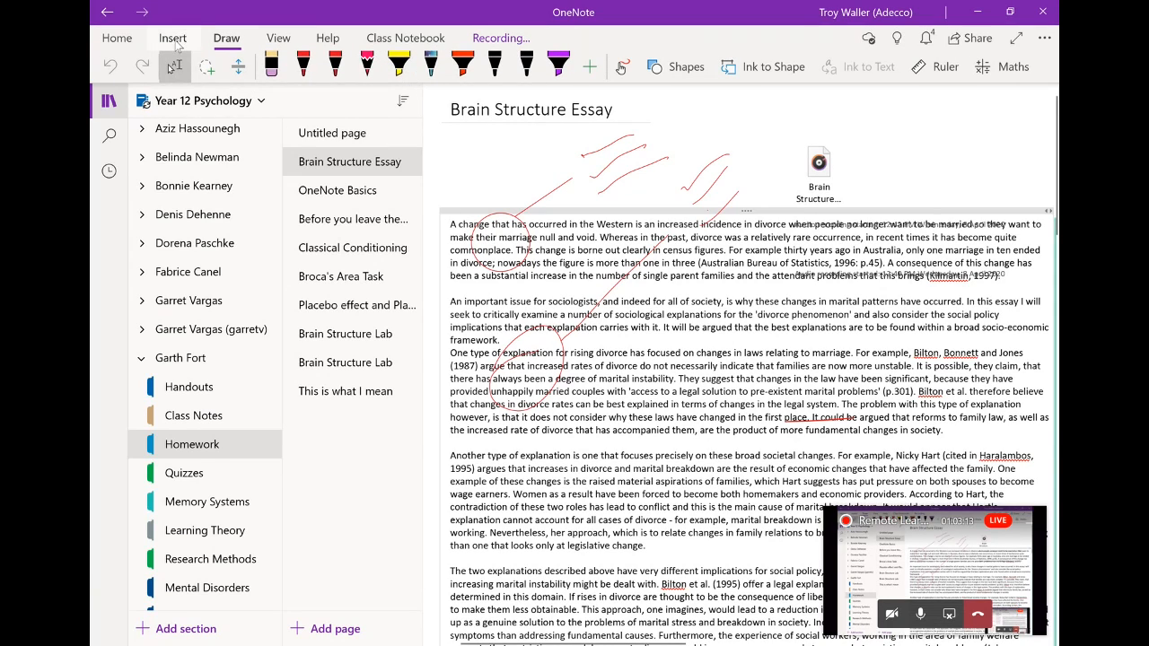
left_click(179, 39)
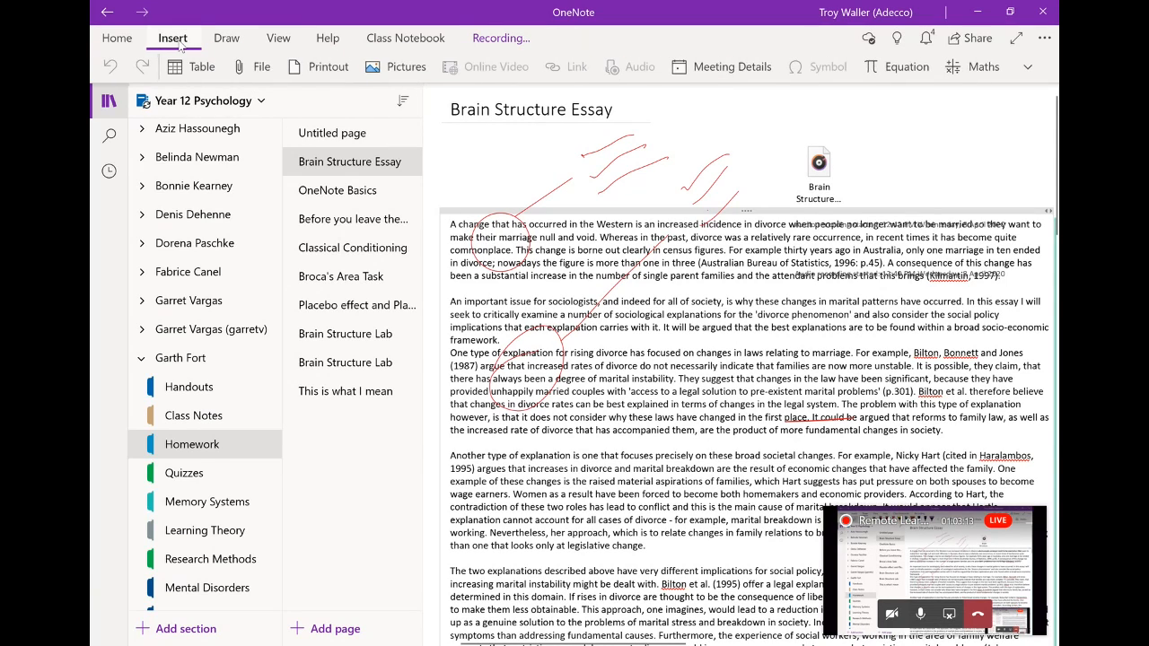
left_click(126, 39)
left_click(532, 220)
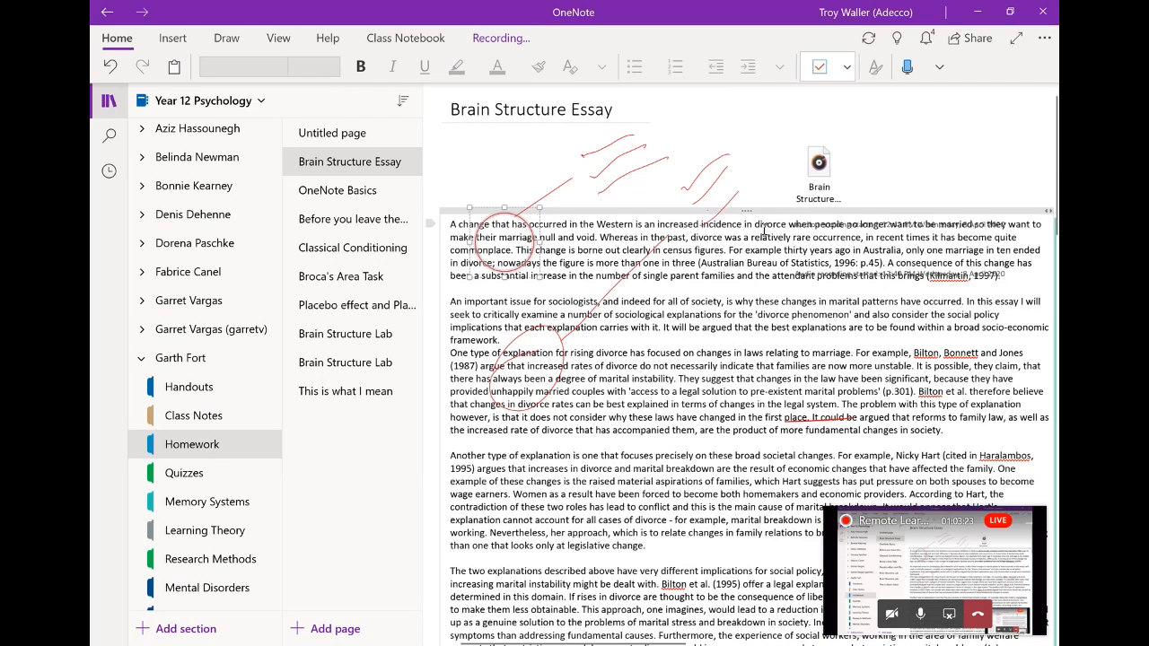
left_click(823, 162)
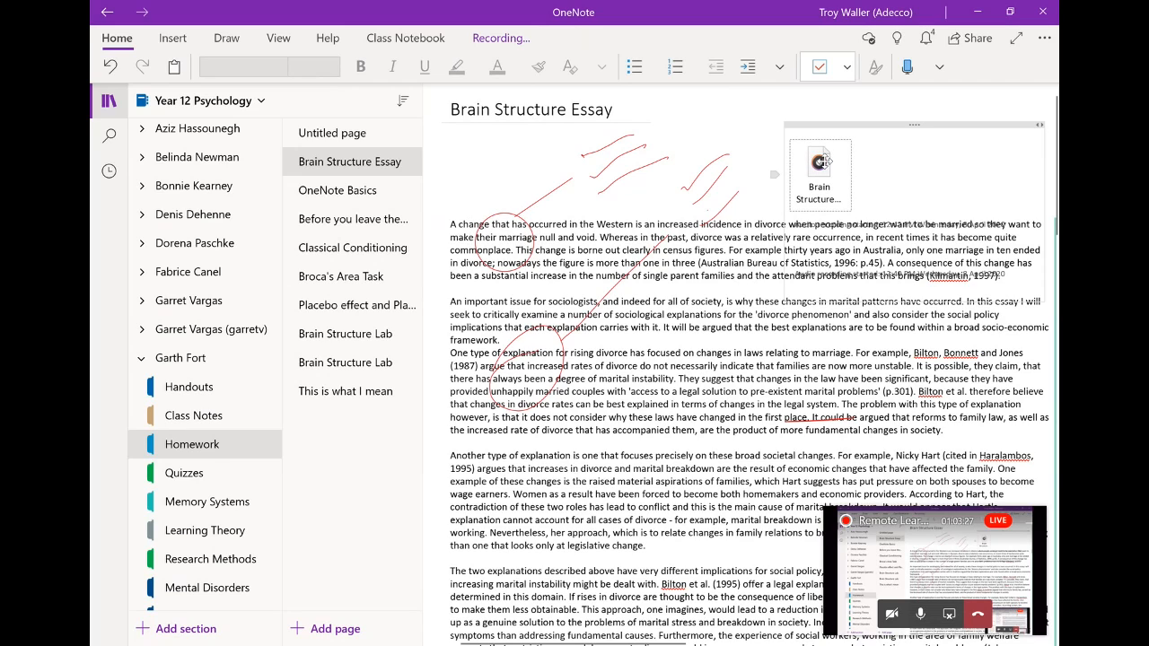
left_click(514, 37)
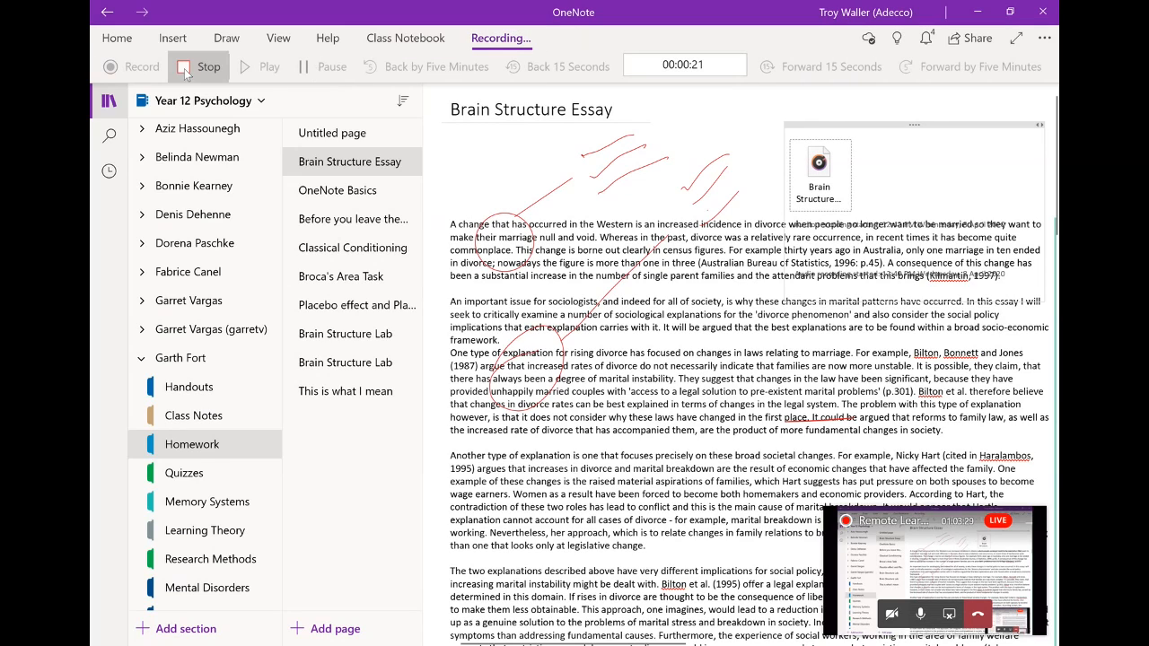
left_click(187, 71)
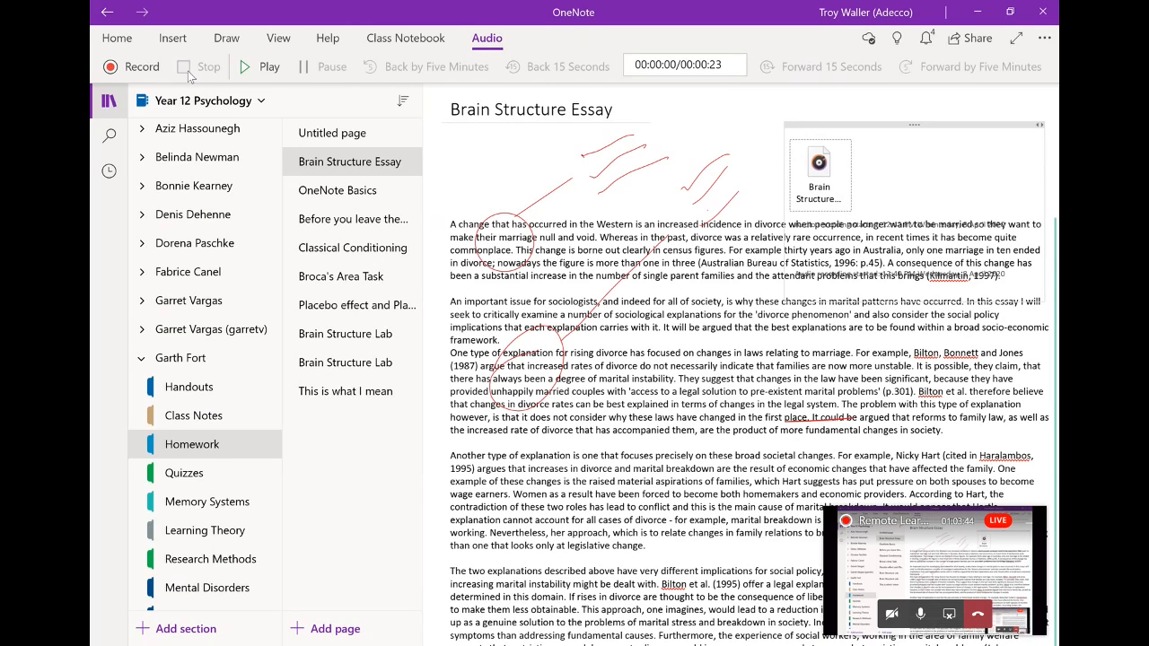
Switch to the Microsoft Teams live event window and stop sharing the desktop.
key("alt+Tab")
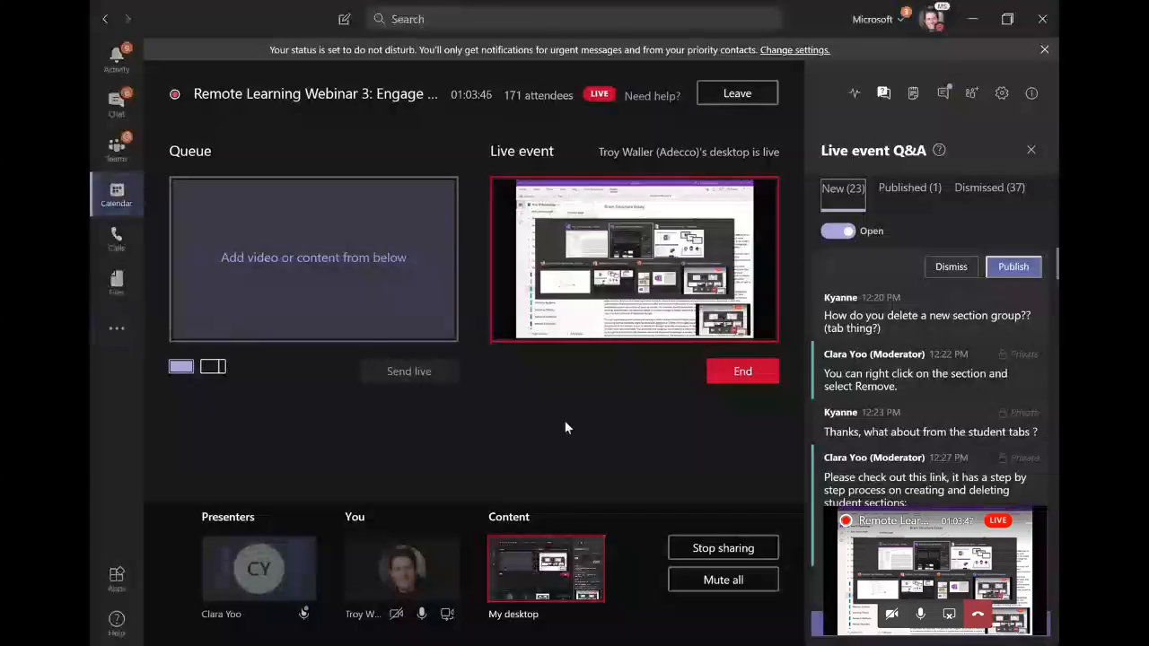
left_click(751, 560)
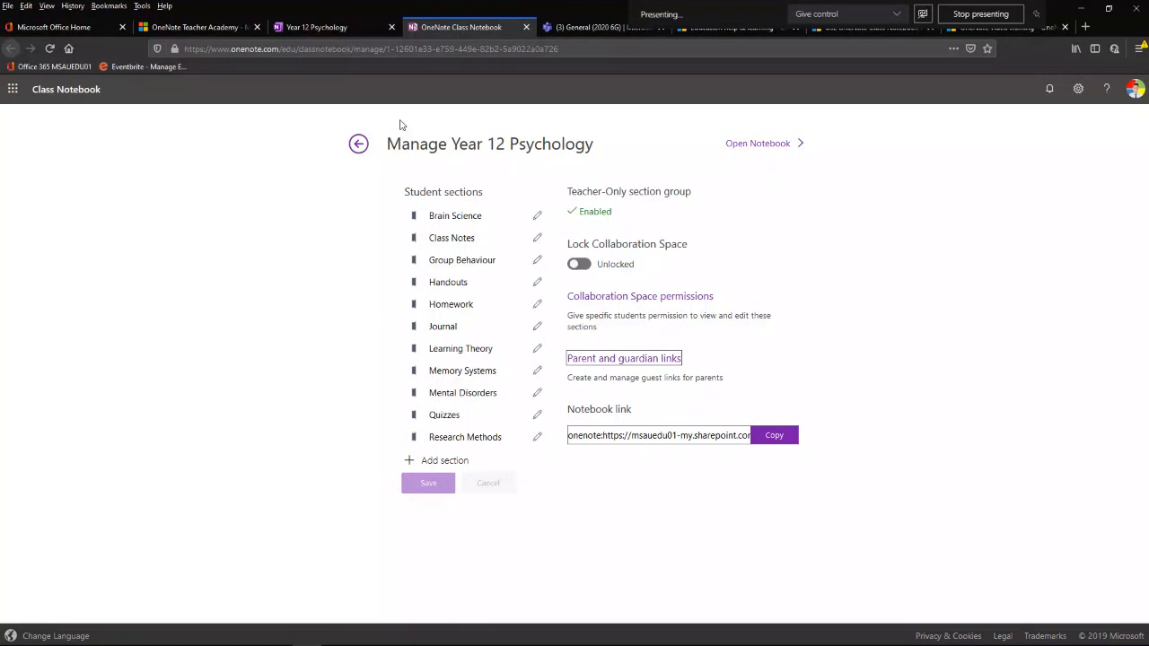
Return to the online Year 12 Psychology notebook and expand the first listed student's section group.
left_click(347, 28)
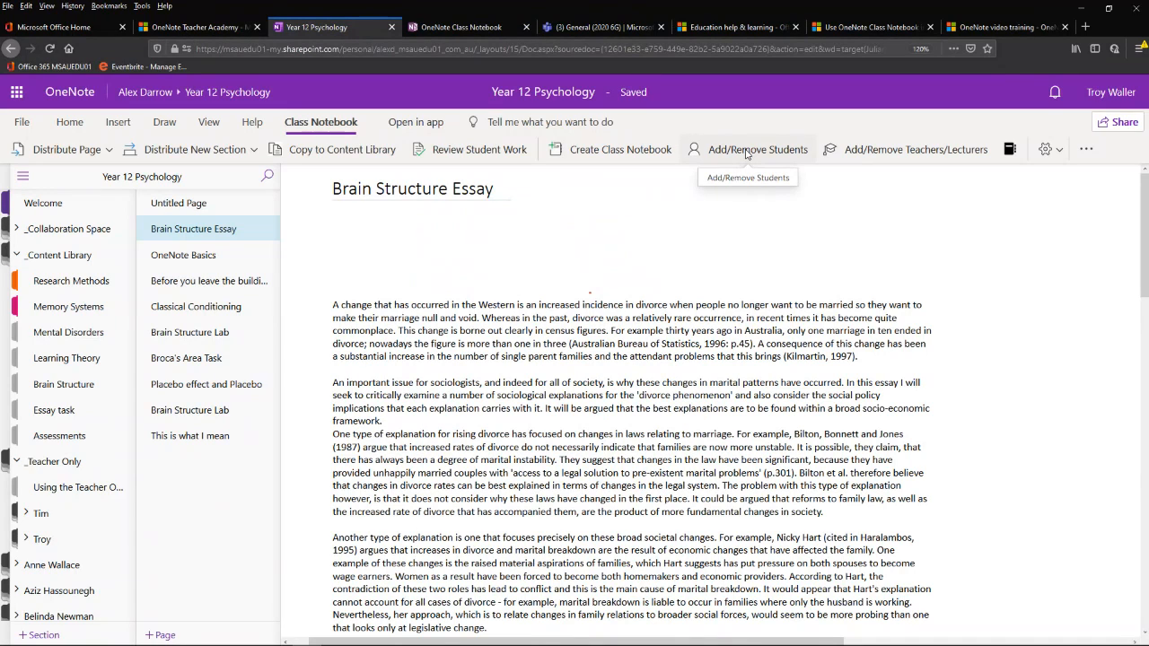
scroll(89, 519, "down", 3)
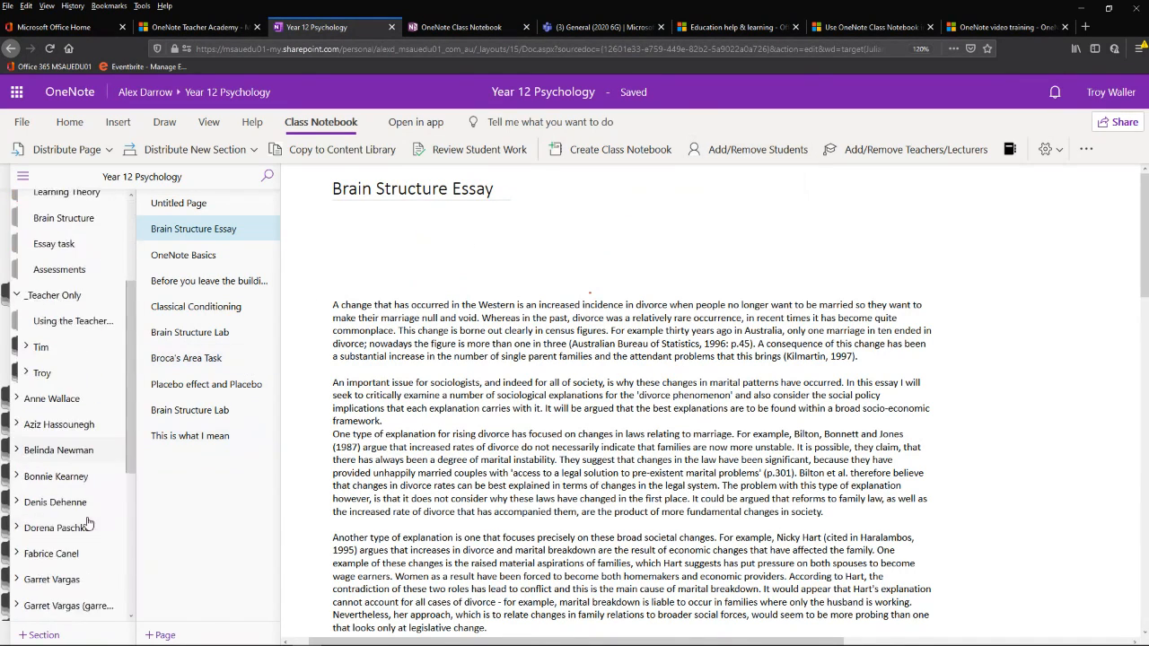
scroll(89, 522, "down", 1)
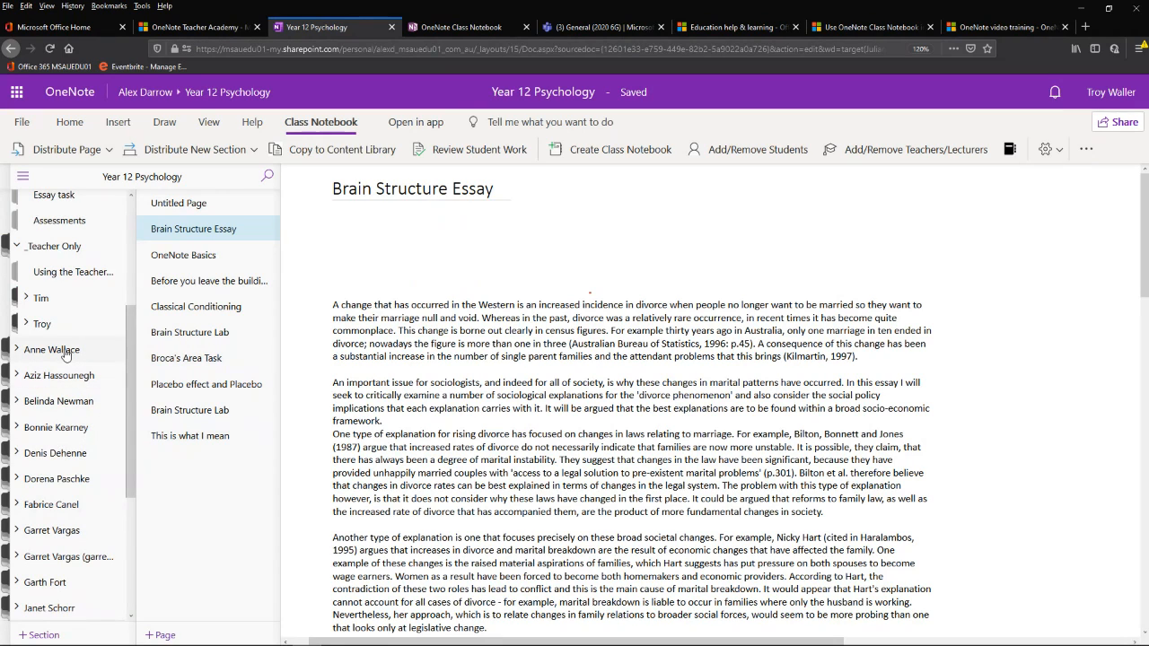
left_click(15, 352)
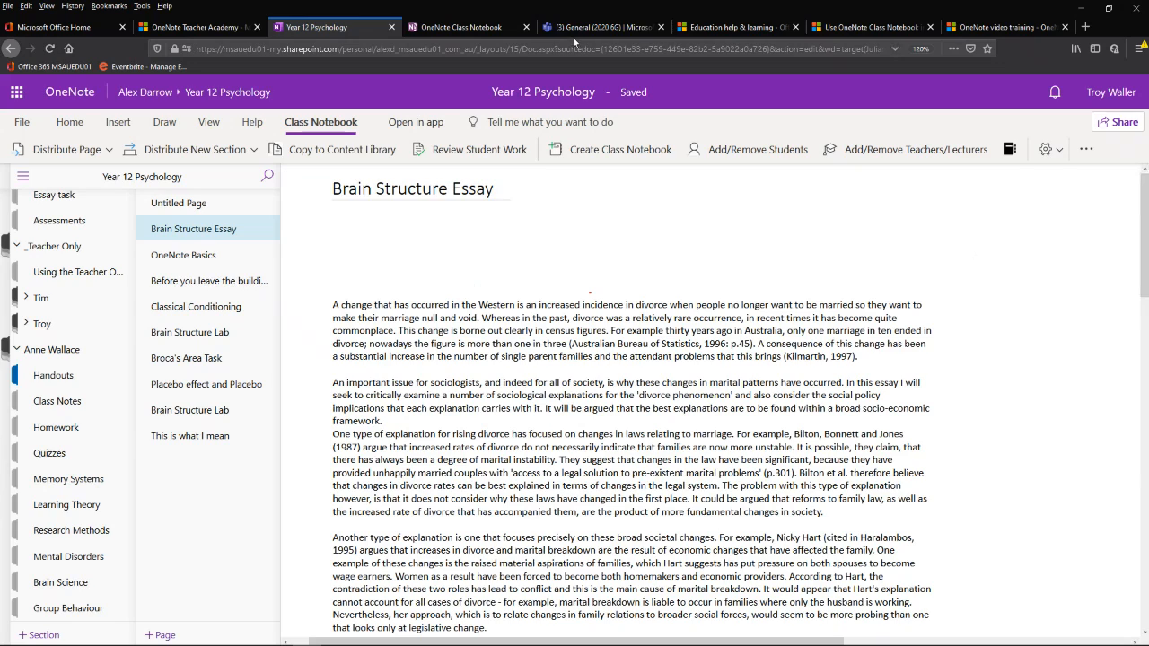
Close the Manage Year 12 Psychology page, switch to the 2020 6G team in Microsoft Teams, and dismiss the feedback request.
left_click(574, 28)
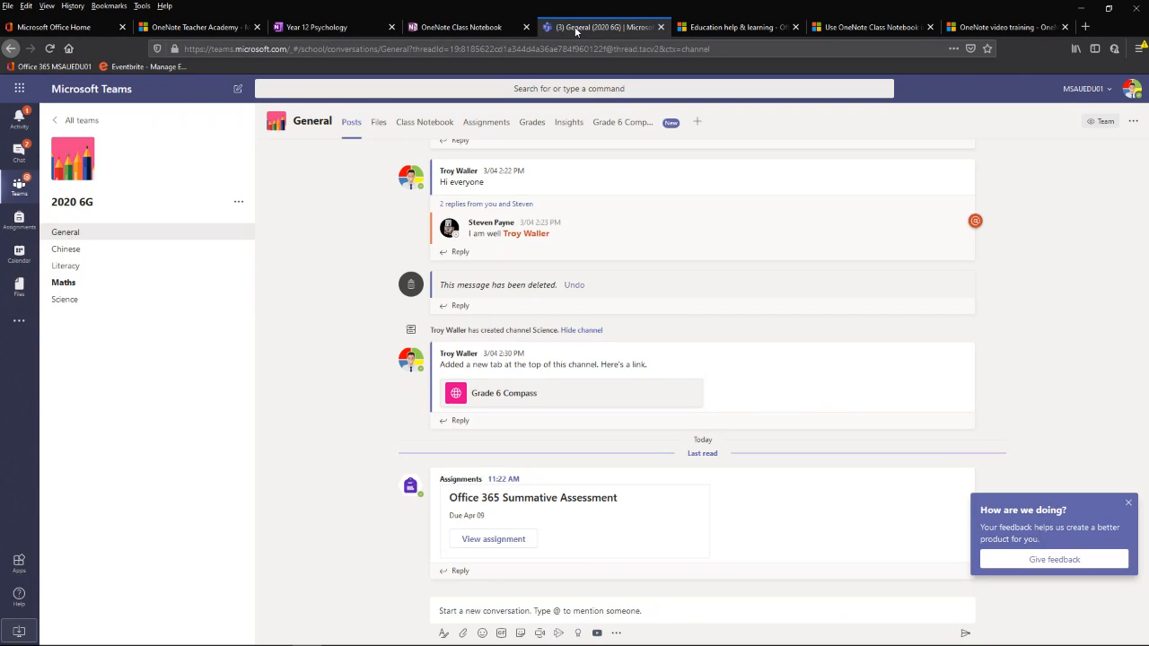
left_click(497, 27)
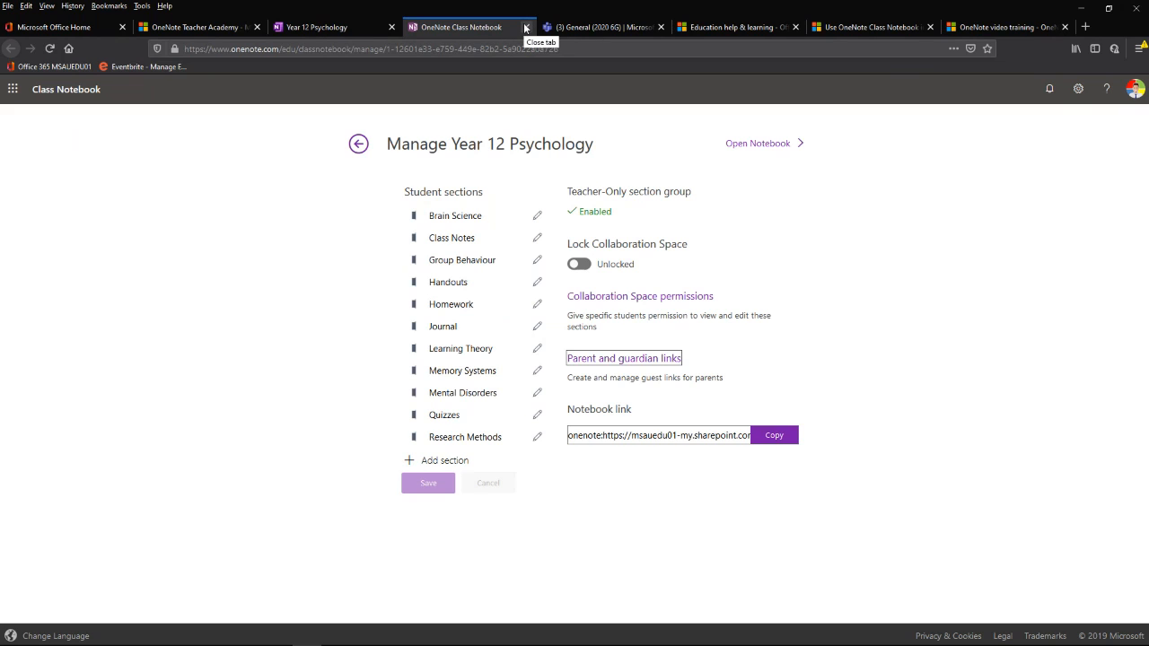
left_click(526, 28)
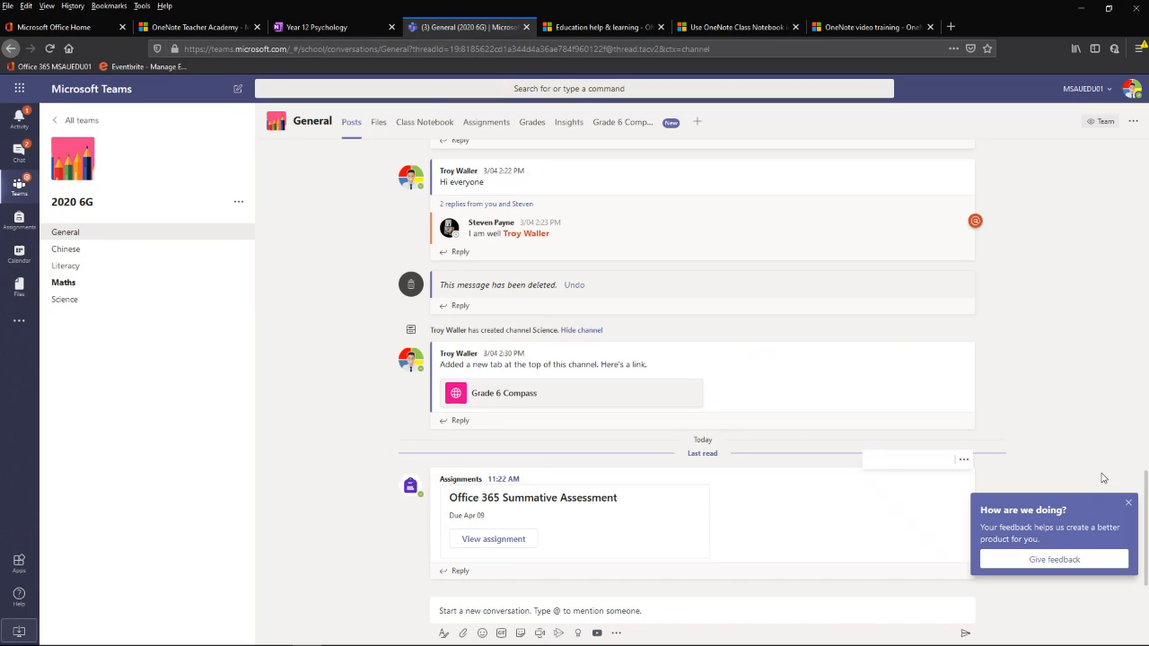
left_click(1128, 503)
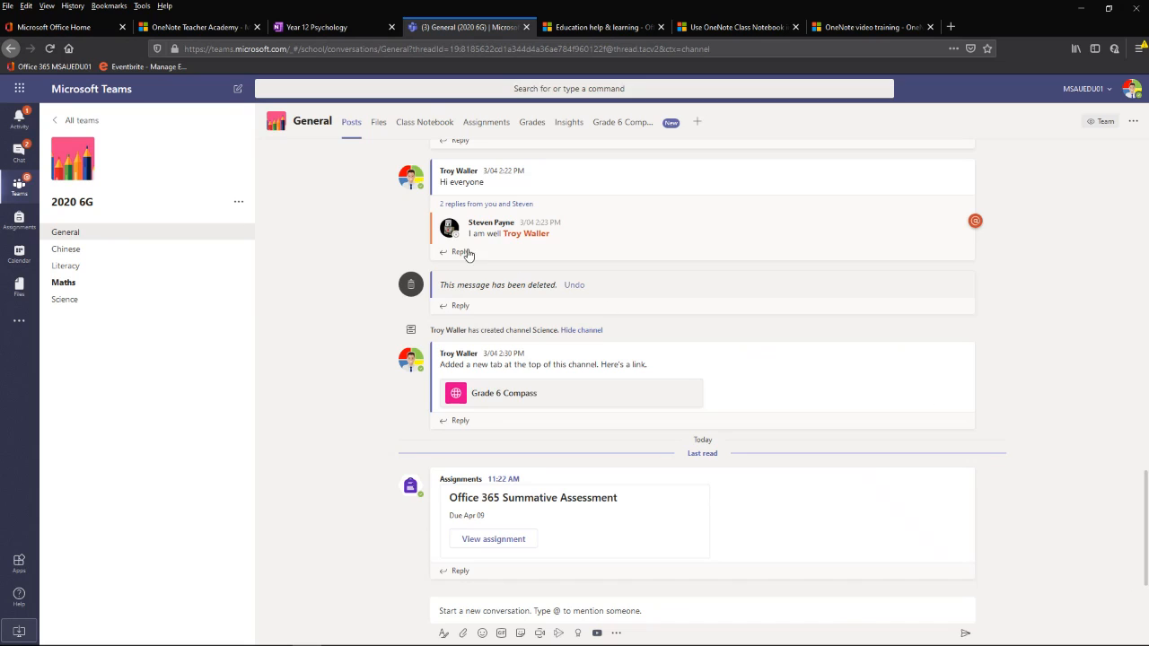
Open the General channel's Class Notebook, view its browser and app opening options, and expand the notebook navigation.
left_click(414, 126)
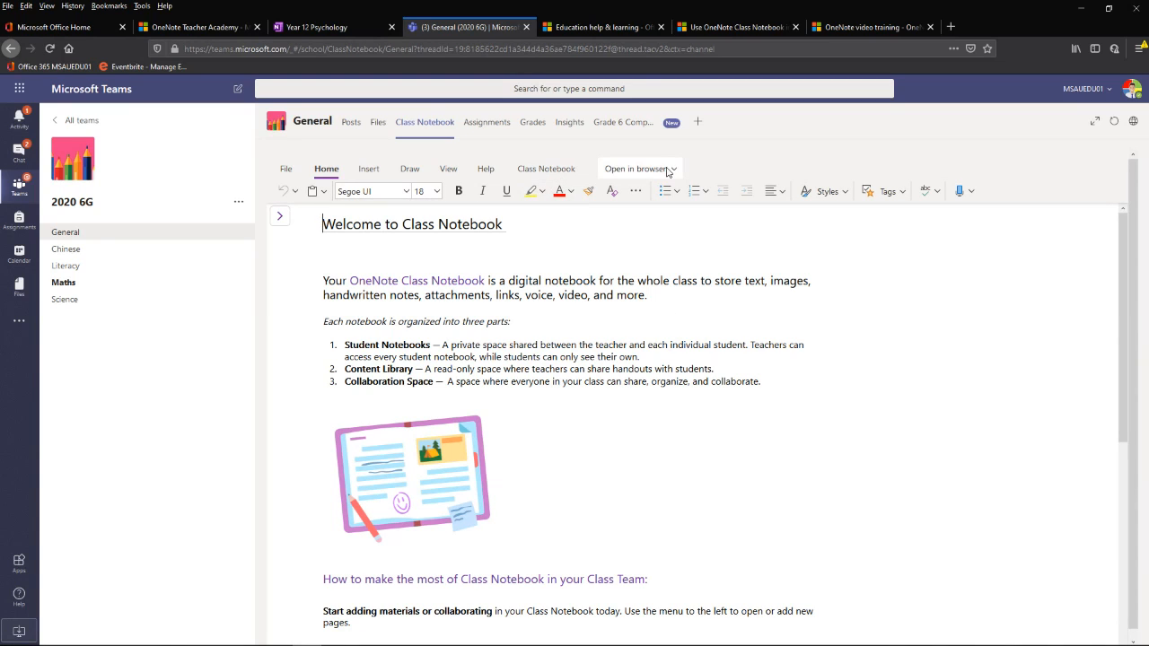
left_click(670, 170)
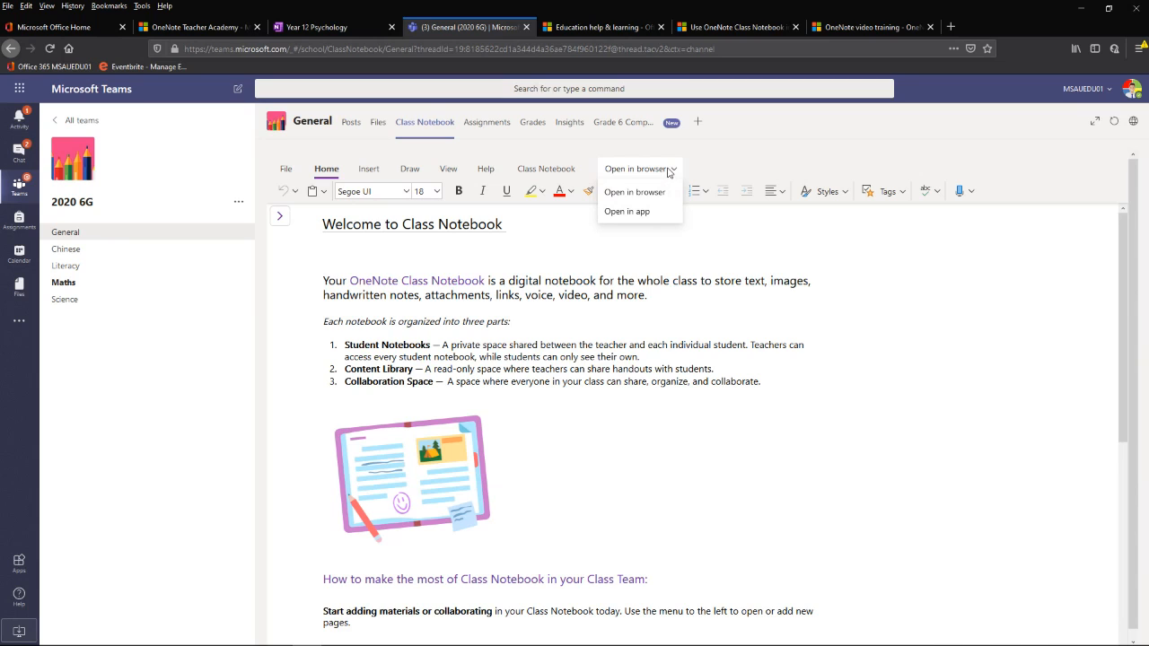
left_click(283, 223)
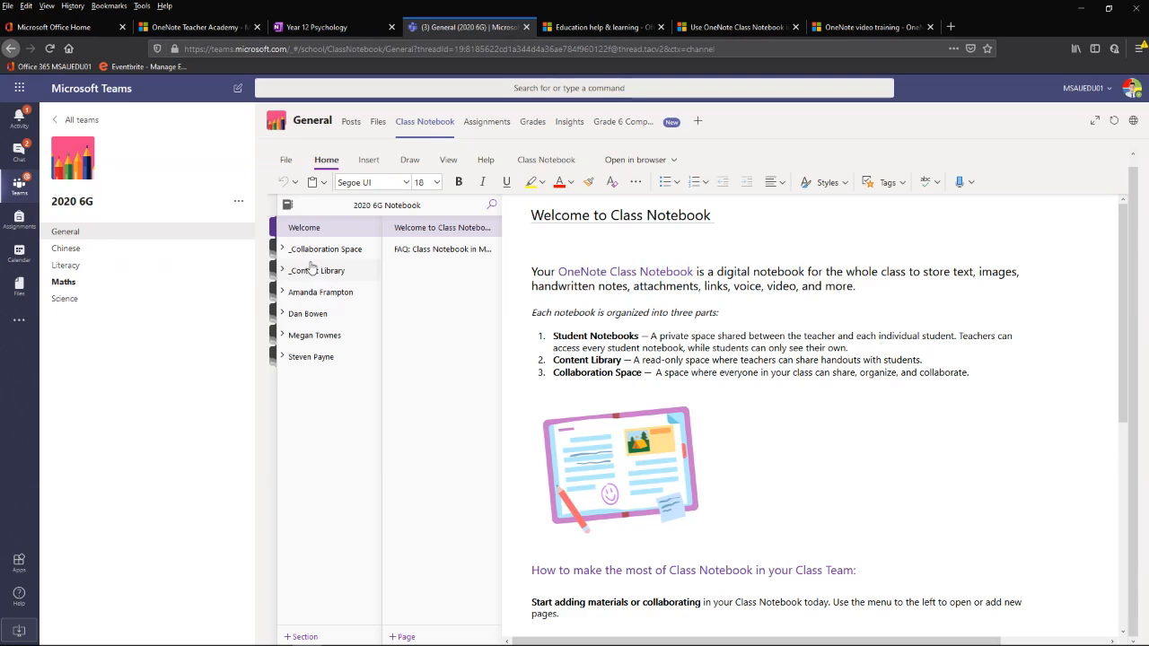
View the Chinese channel's notes and locate the channel note sections in the General channel's class notebook under _Collaboration Space.
left_click(127, 252)
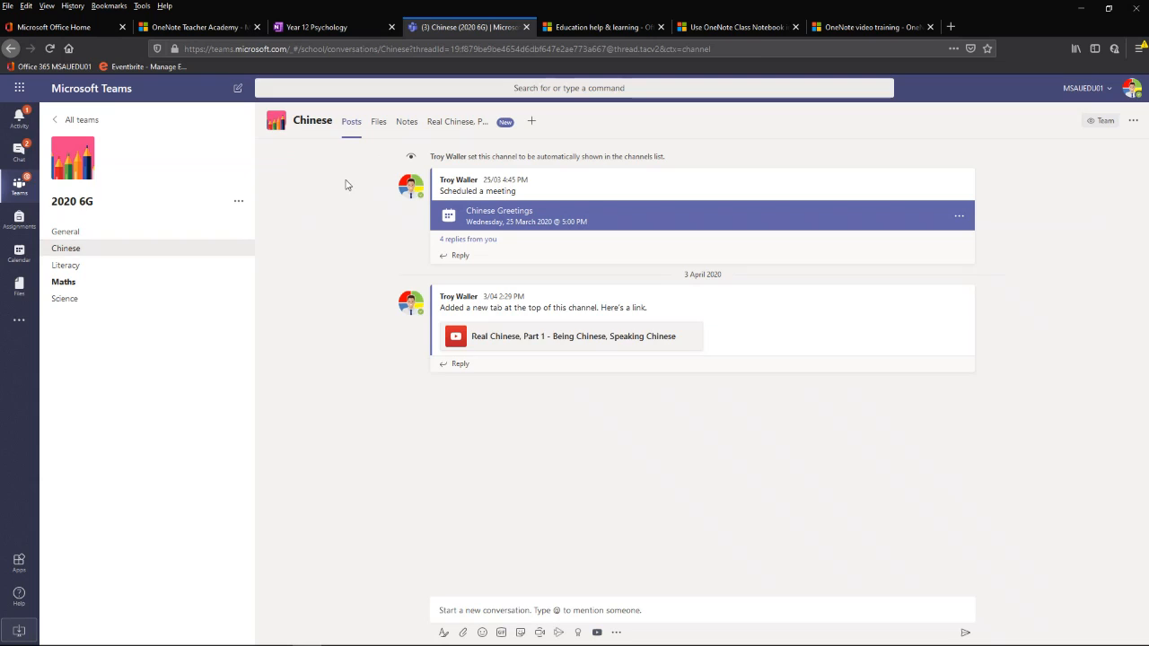
left_click(406, 126)
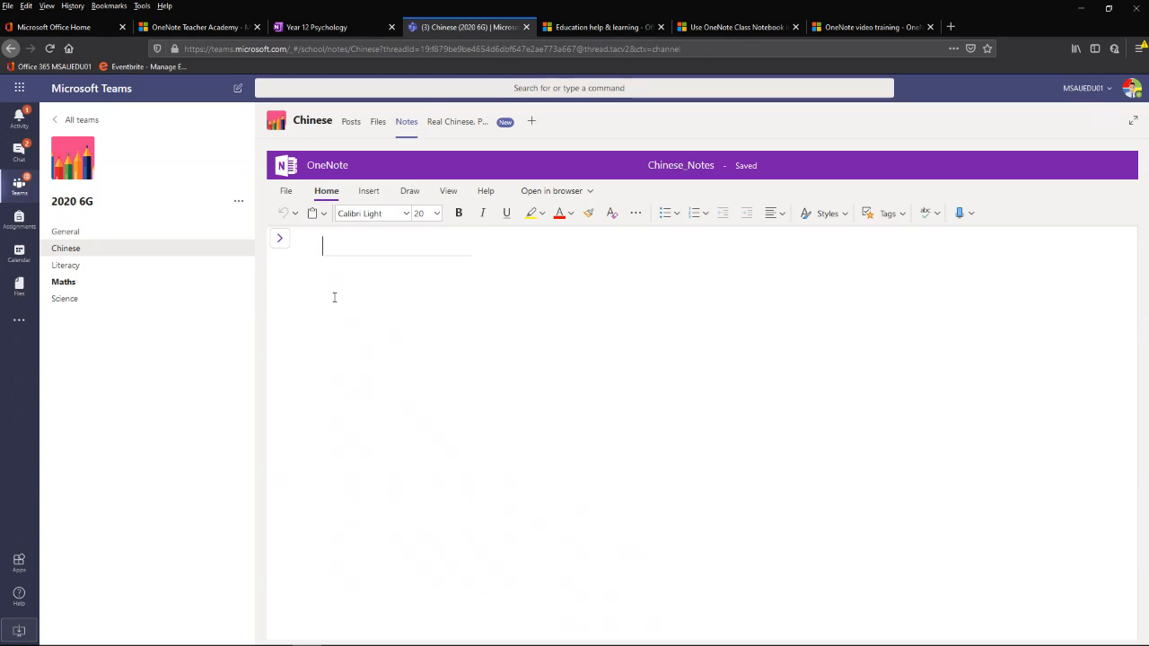
left_click(120, 239)
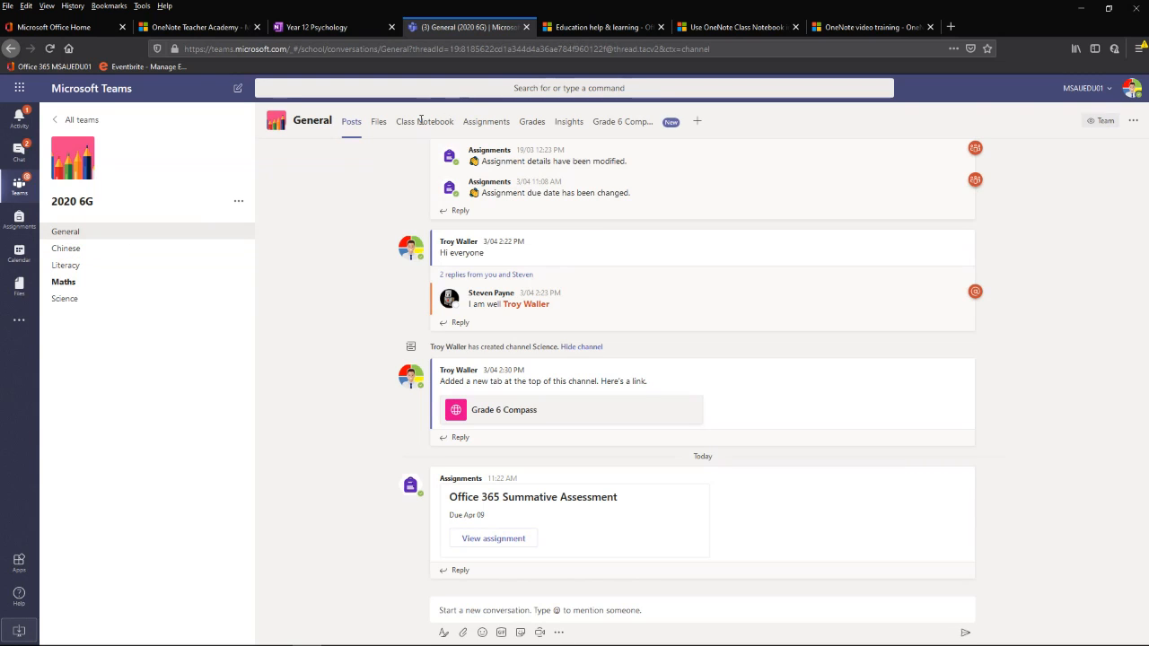
left_click(421, 126)
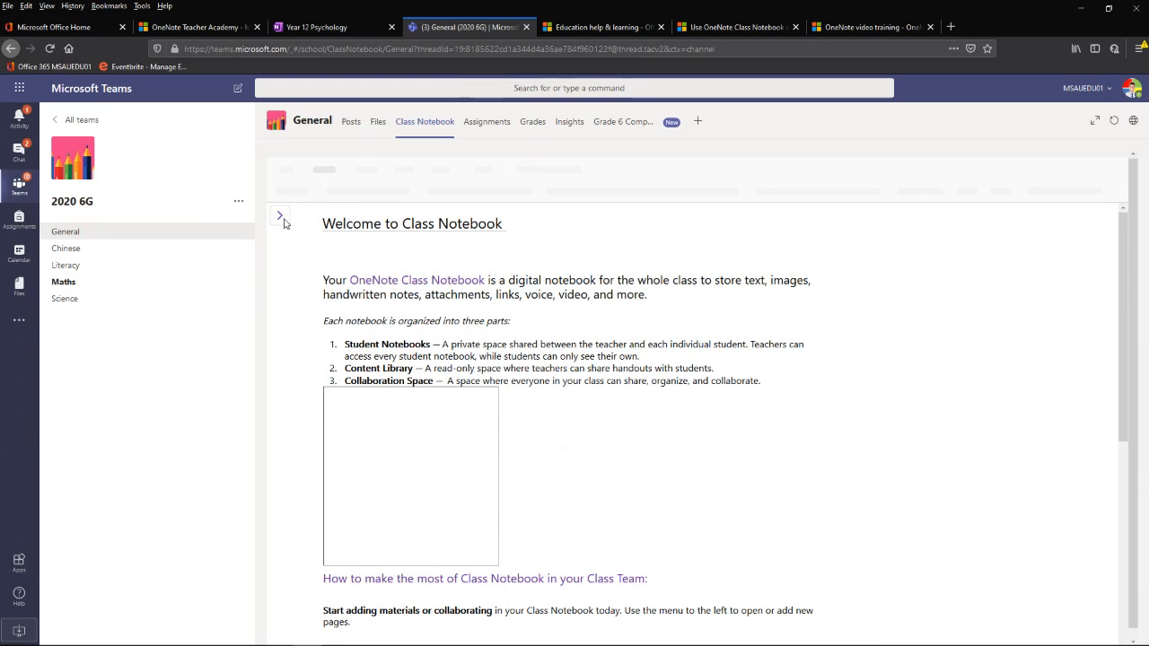
left_click(280, 218)
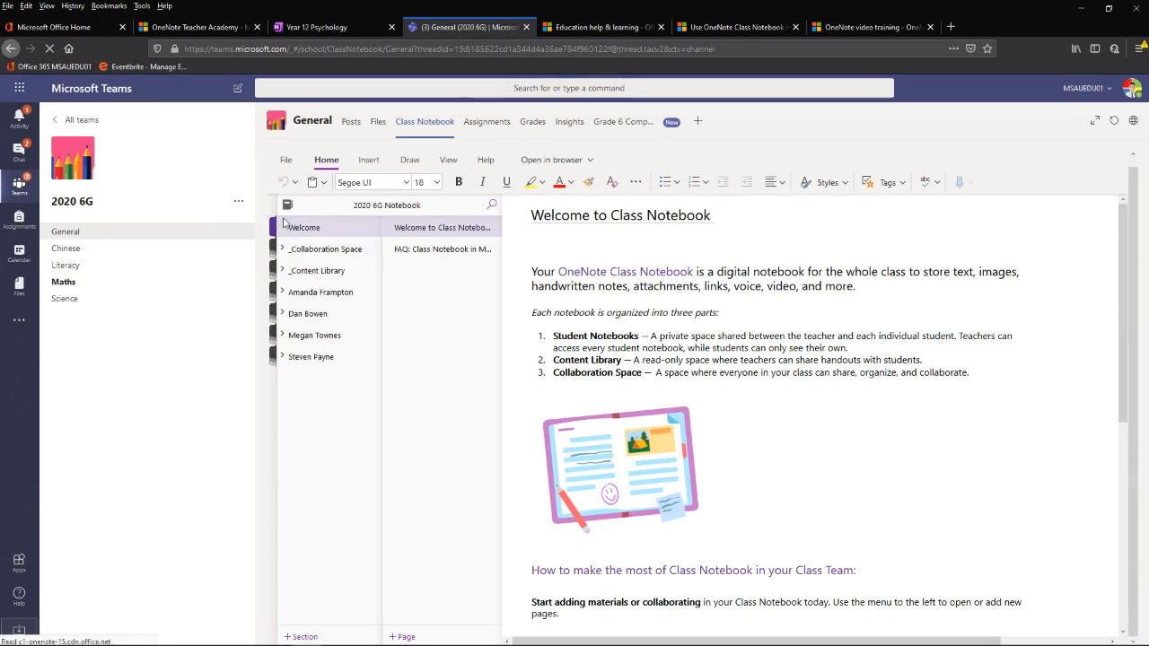
left_click(283, 251)
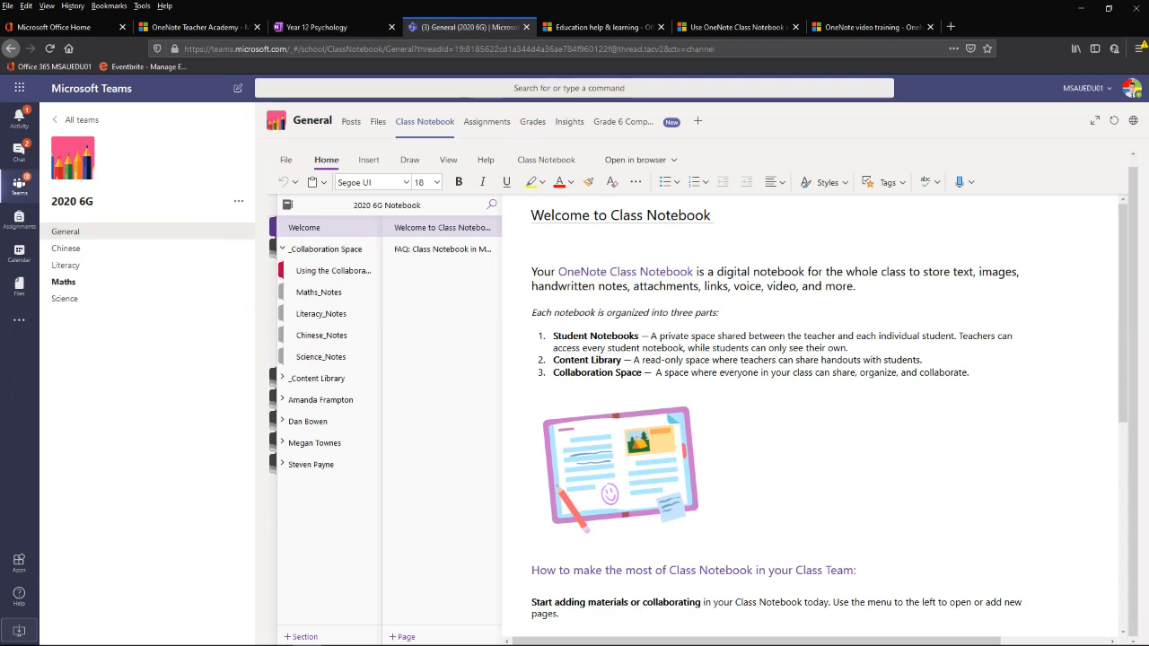
Start a new assignment for the 2020 6G team and examine its category choices and attachable resource sources.
left_click(482, 124)
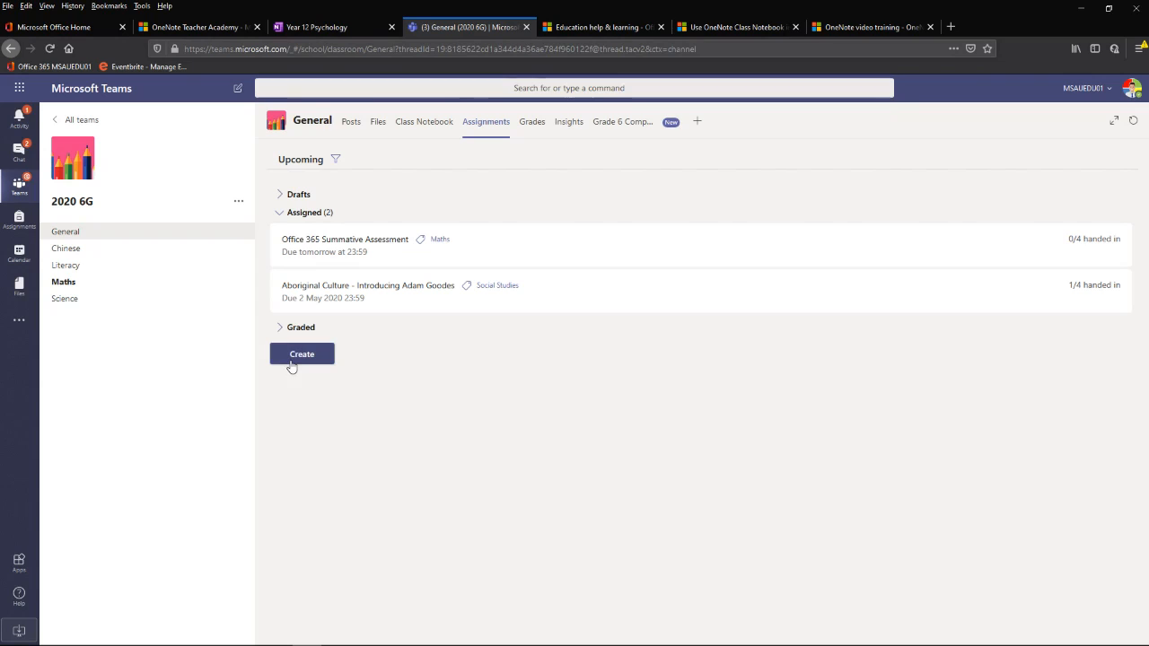
left_click(302, 355)
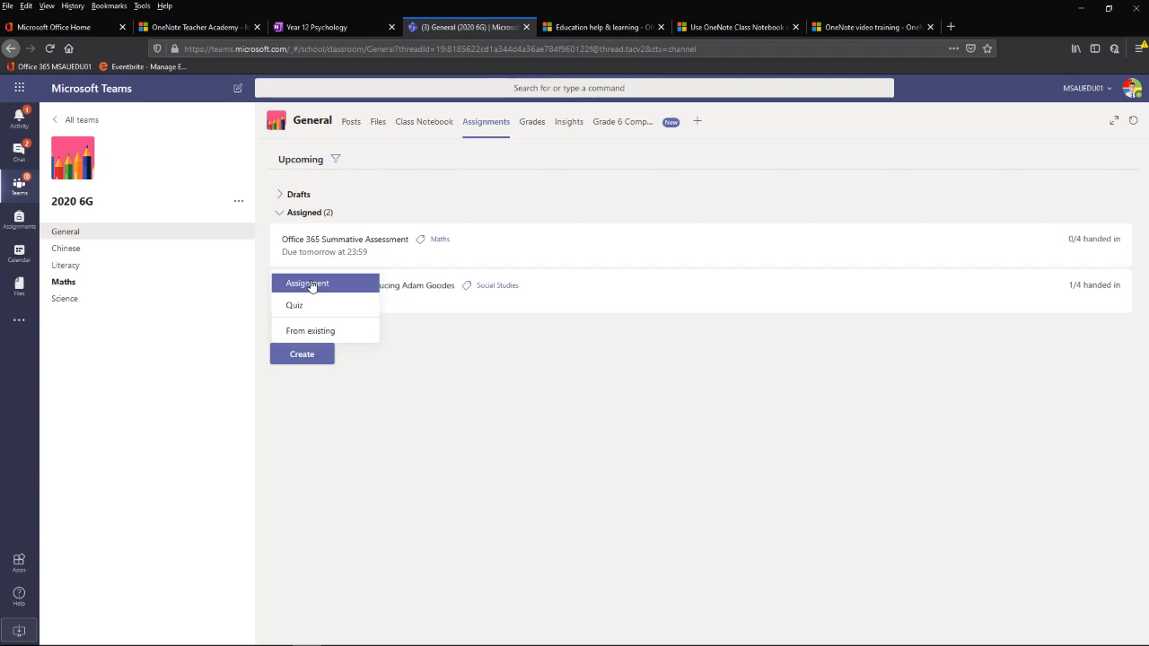
left_click(310, 284)
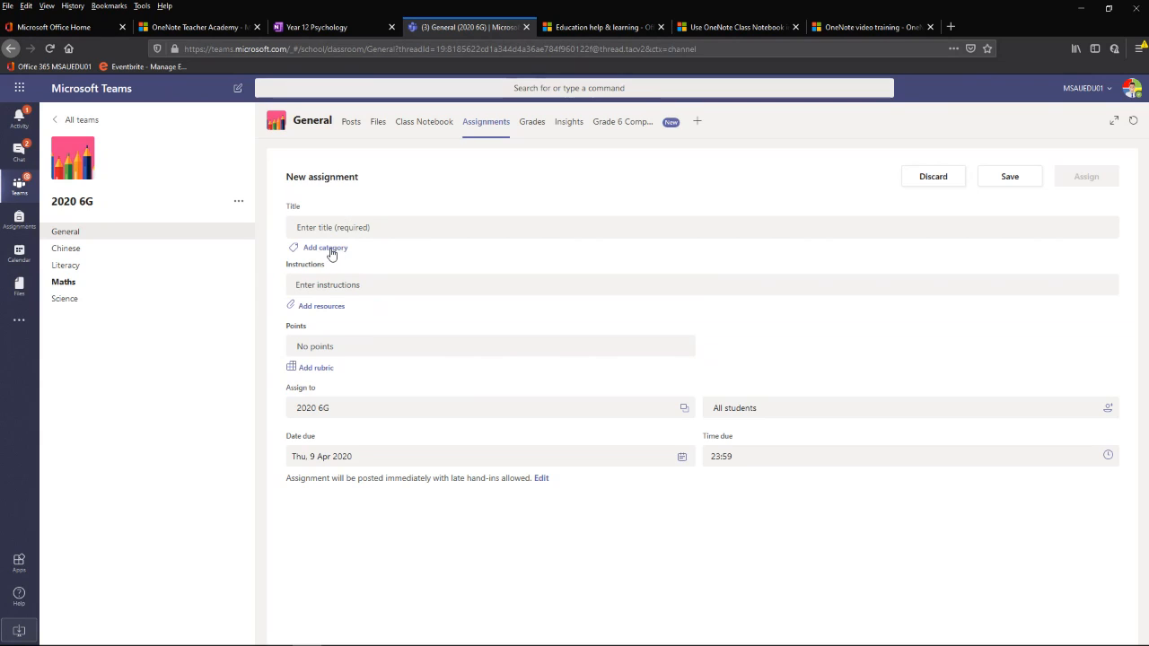
left_click(331, 249)
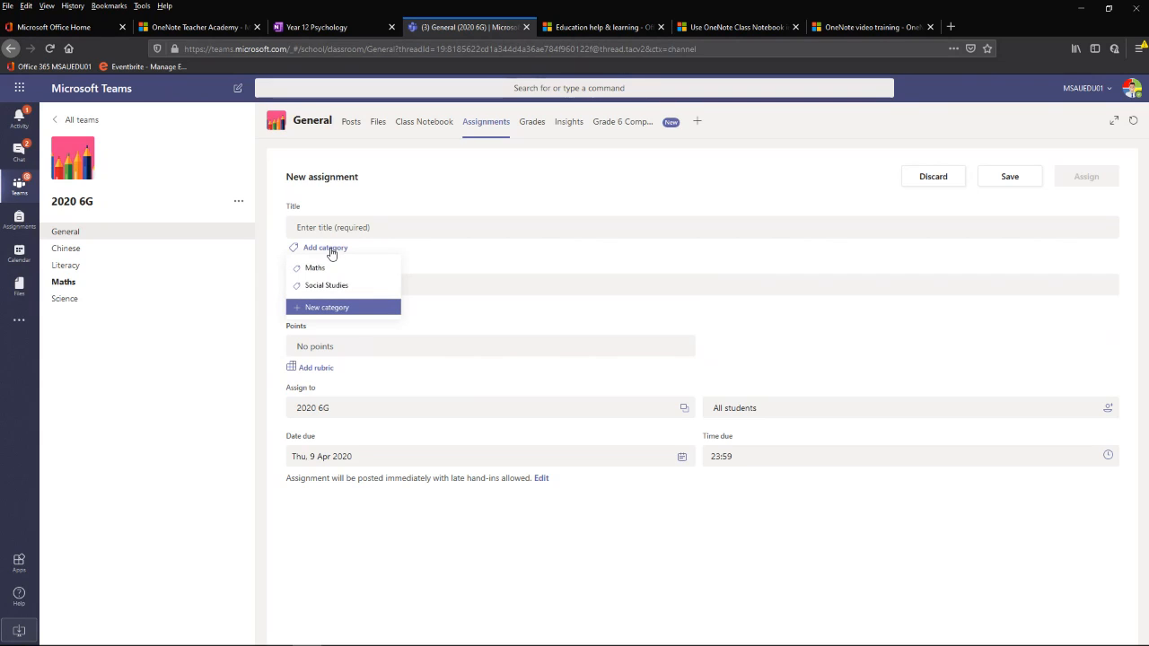
left_click(331, 250)
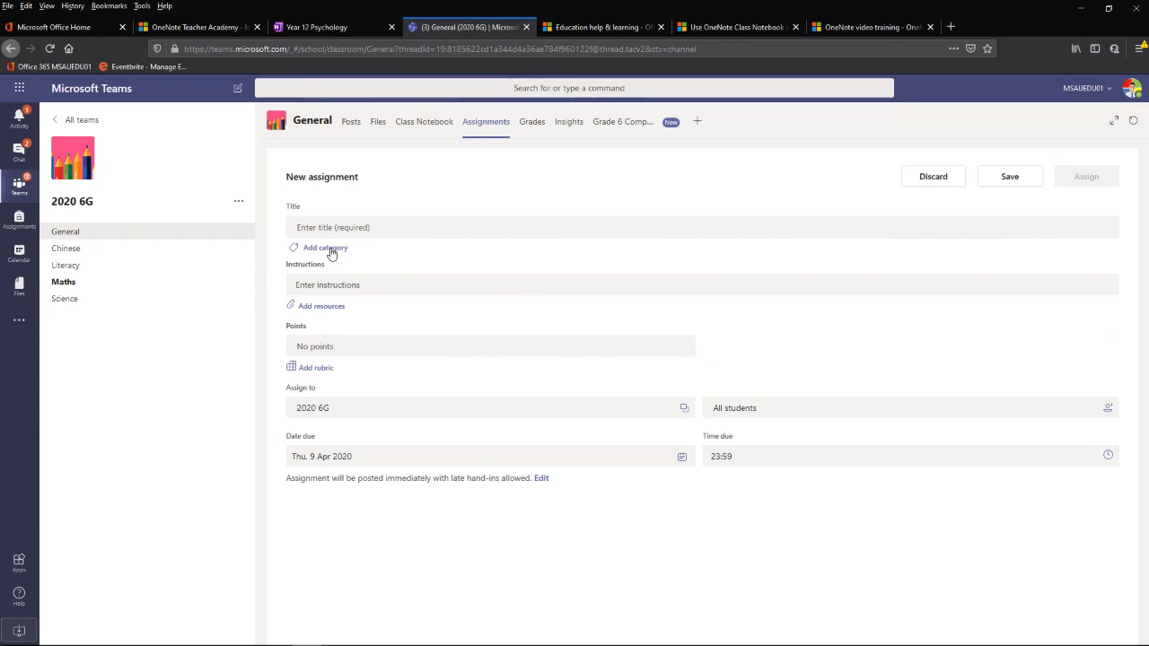
left_click(328, 309)
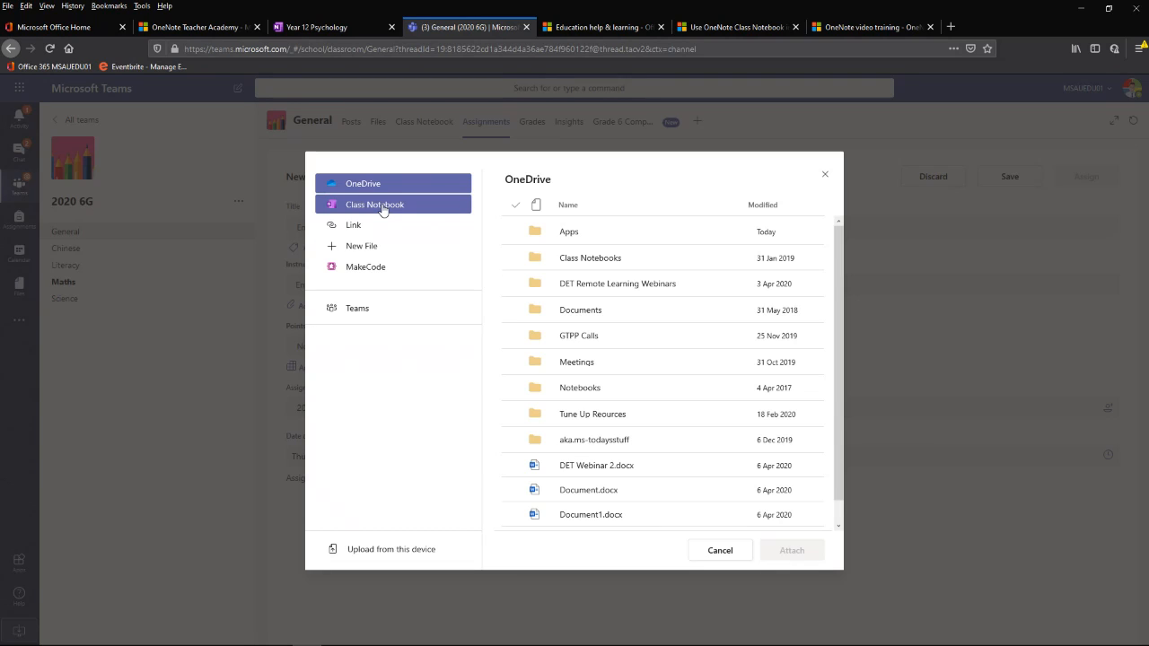
left_click(825, 175)
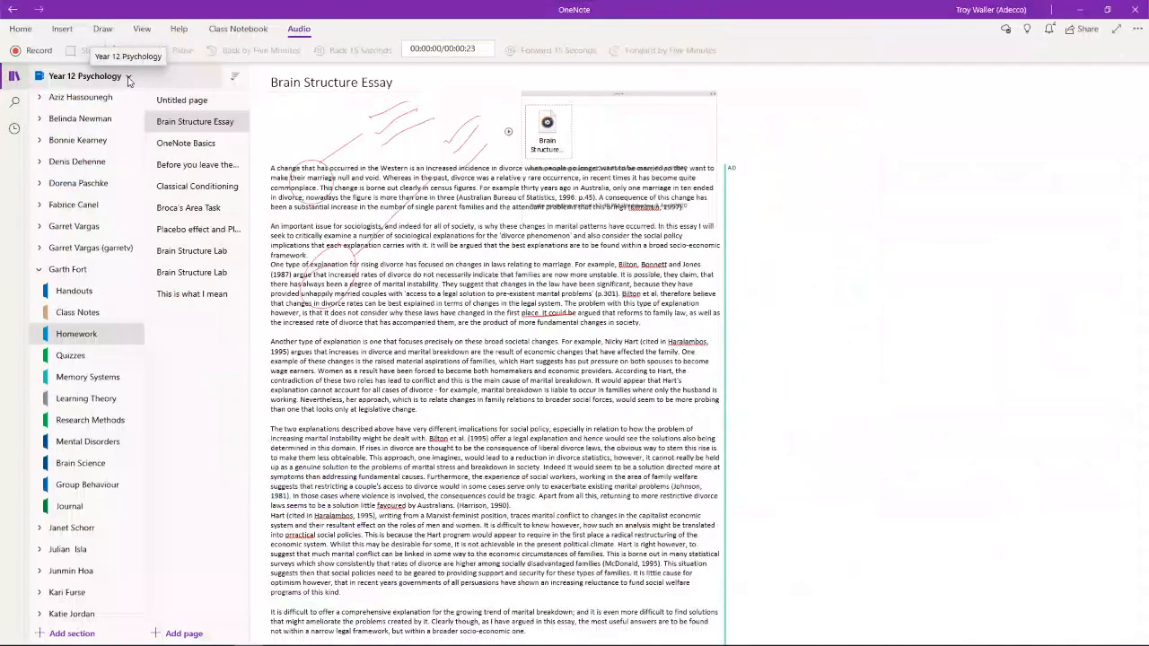
View the sync options for the Year 12 Psychology notebook in the OneNote desktop app and dismiss them.
scroll(111, 184, "up", 2)
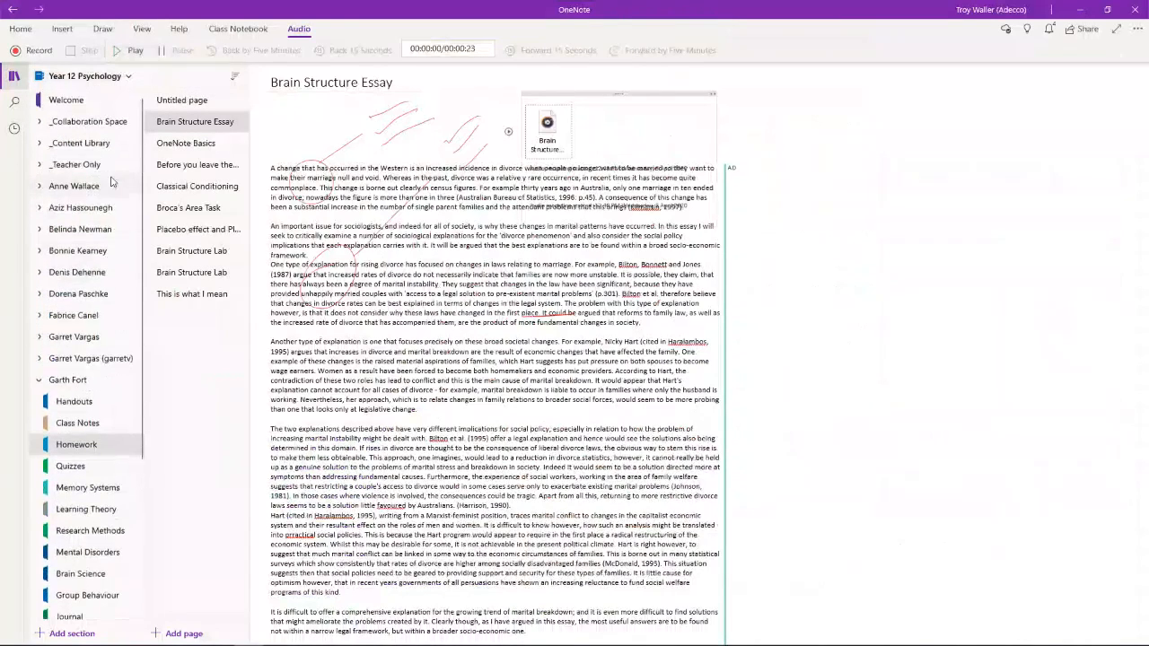
right_click(110, 79)
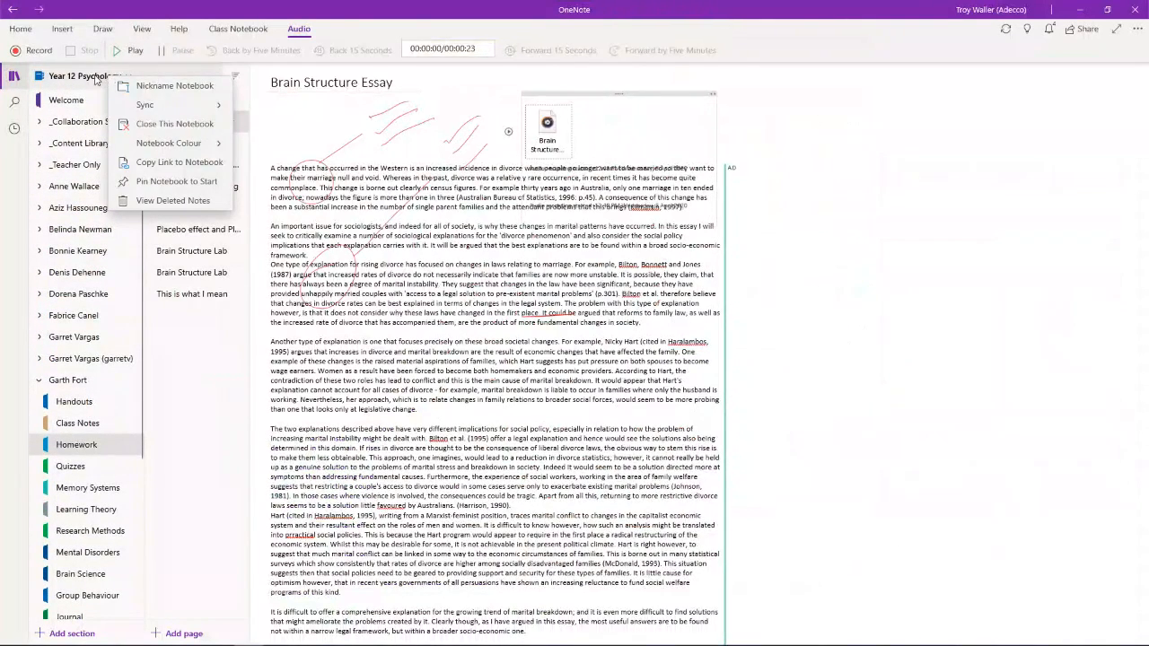
left_click(146, 108)
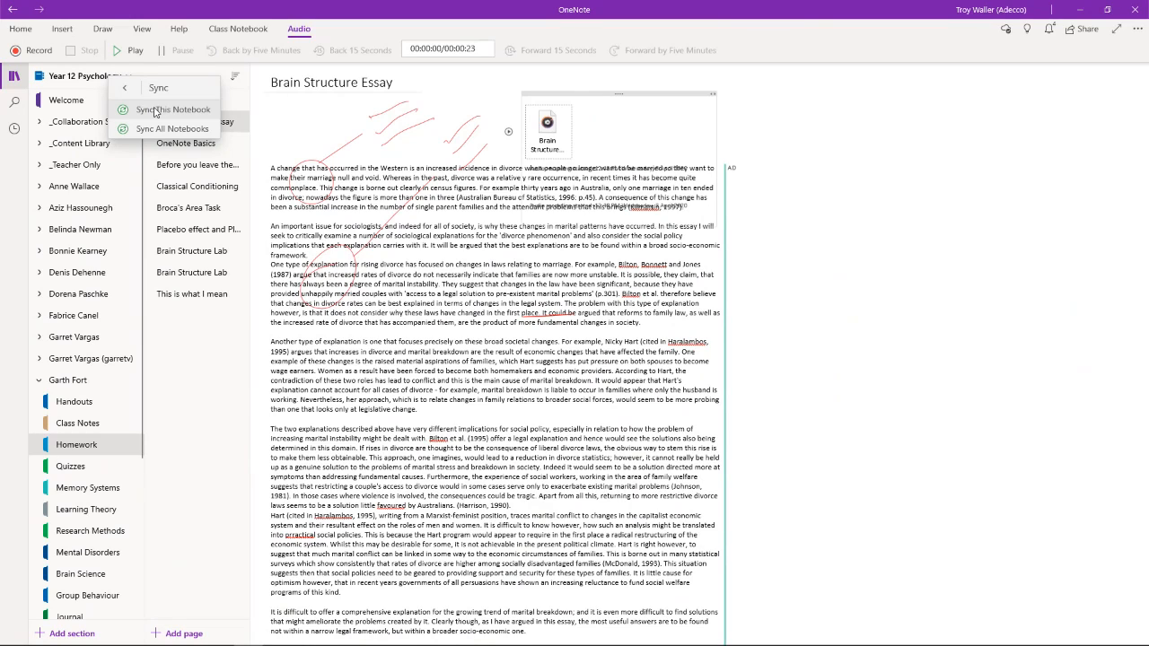
left_click(883, 167)
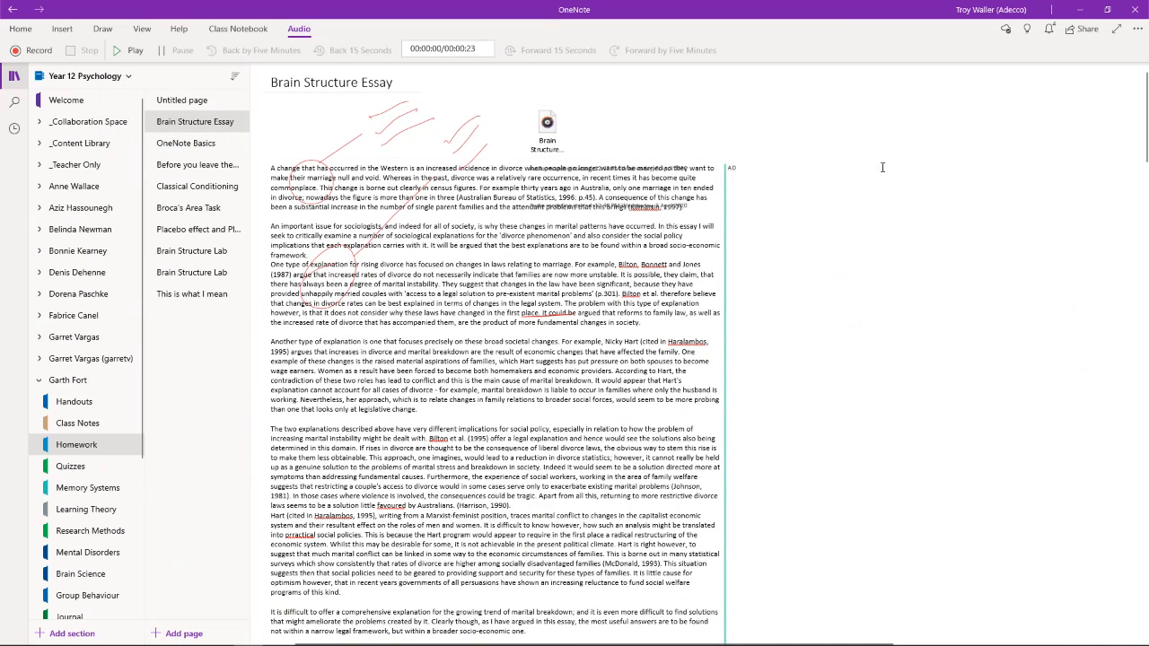